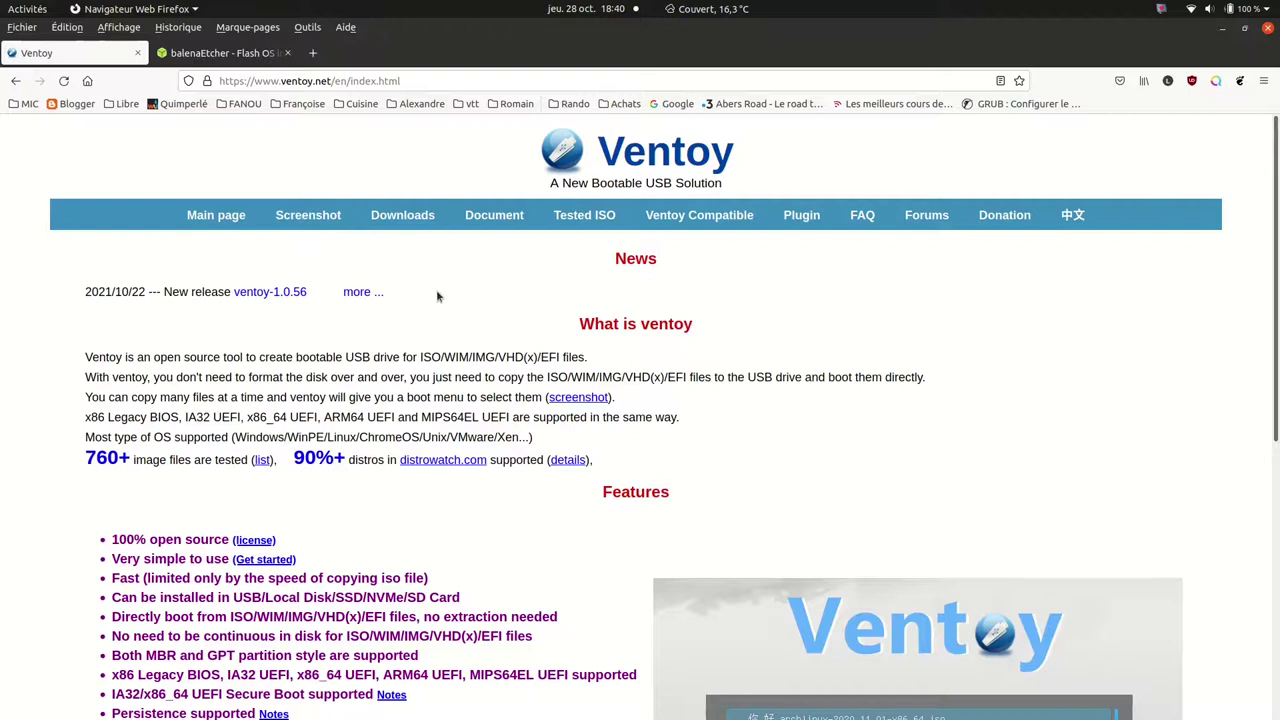
Read Ventoy's feature overview, then check the balenaEtcher download options on its website.
scroll(437, 292, down, 3)
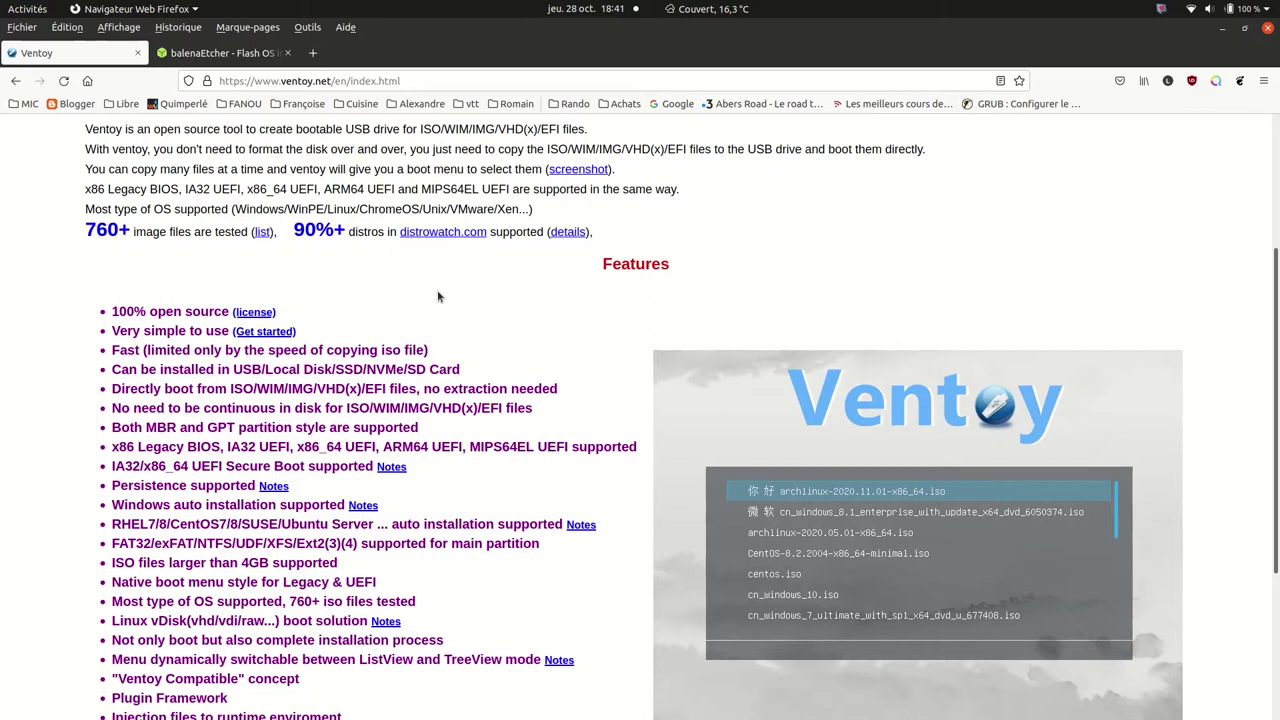
click(236, 56)
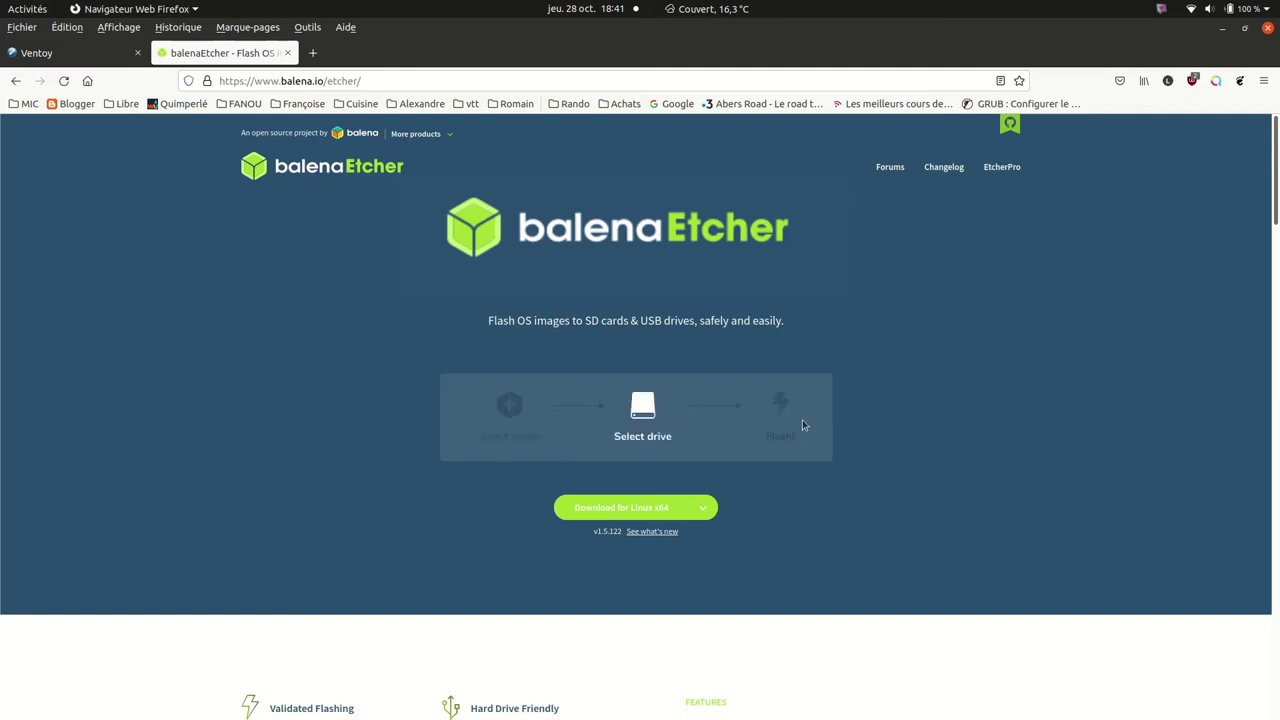
click(690, 514)
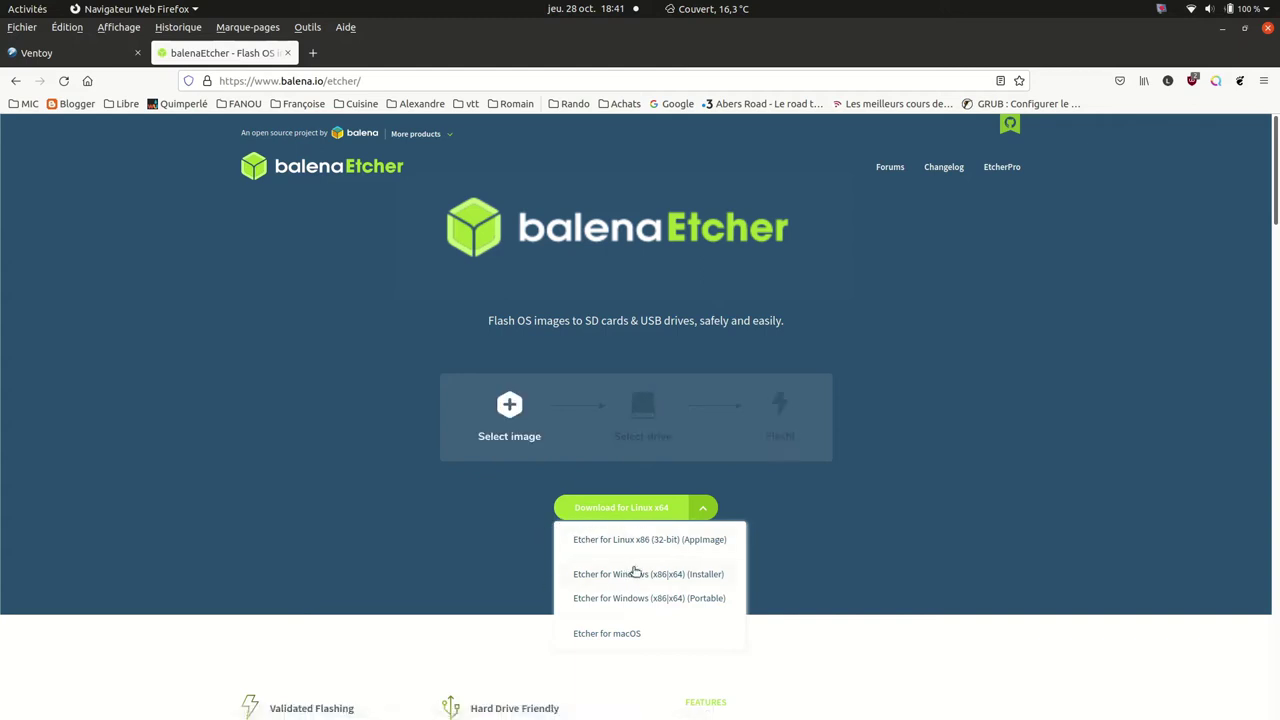
click(304, 437)
Open the Bureau folder in the file manager and launch balenaEtcher-1.5.122-x64.AppImage.
mouse_move(4, 232)
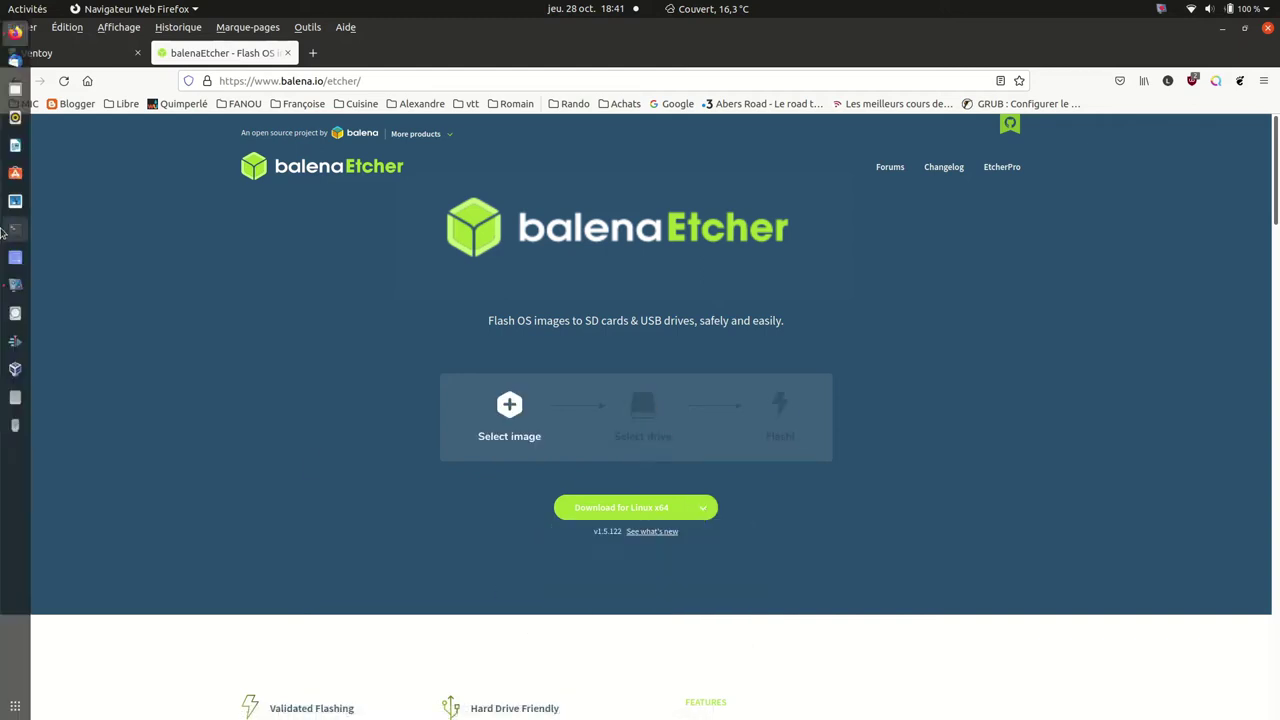
click(17, 90)
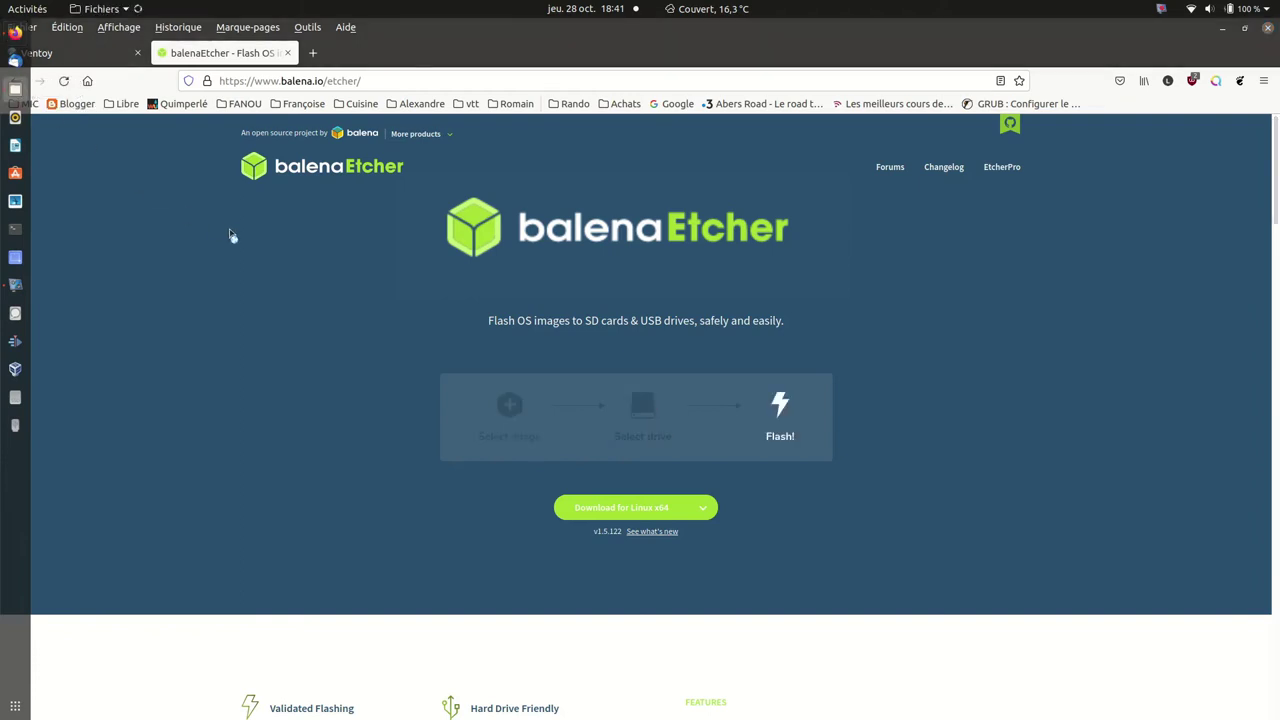
click(40, 146)
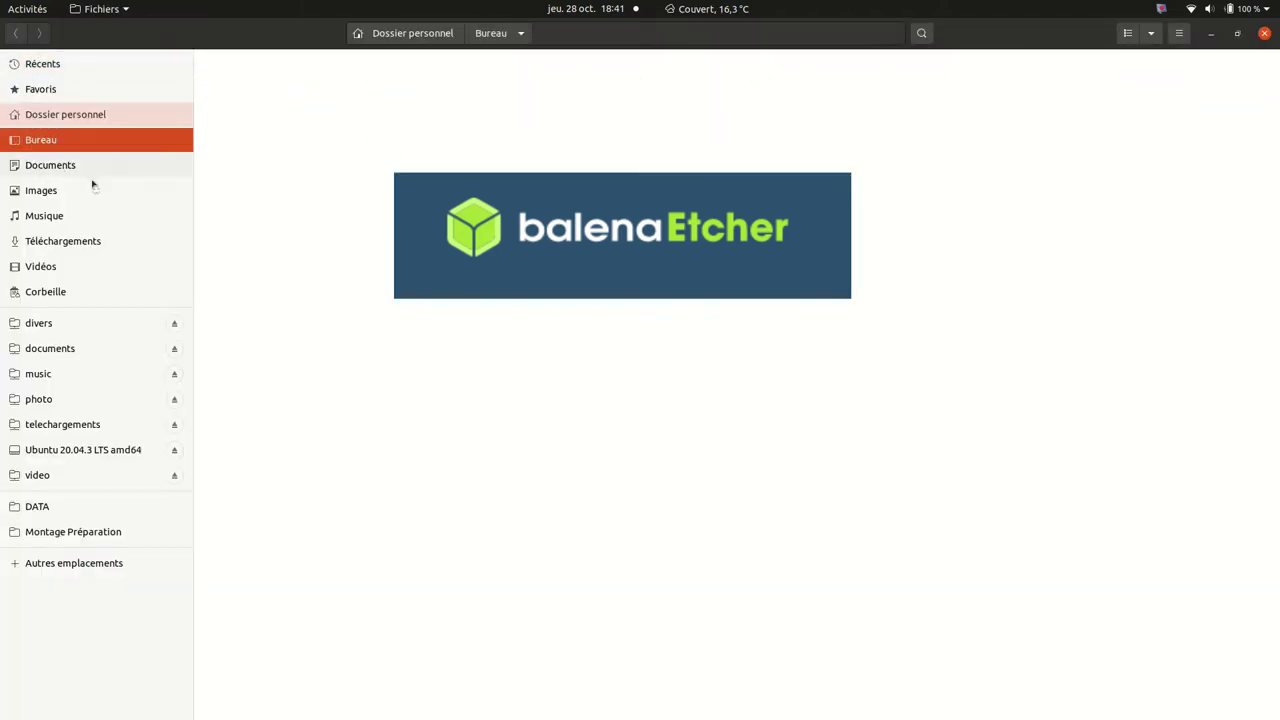
click(246, 101)
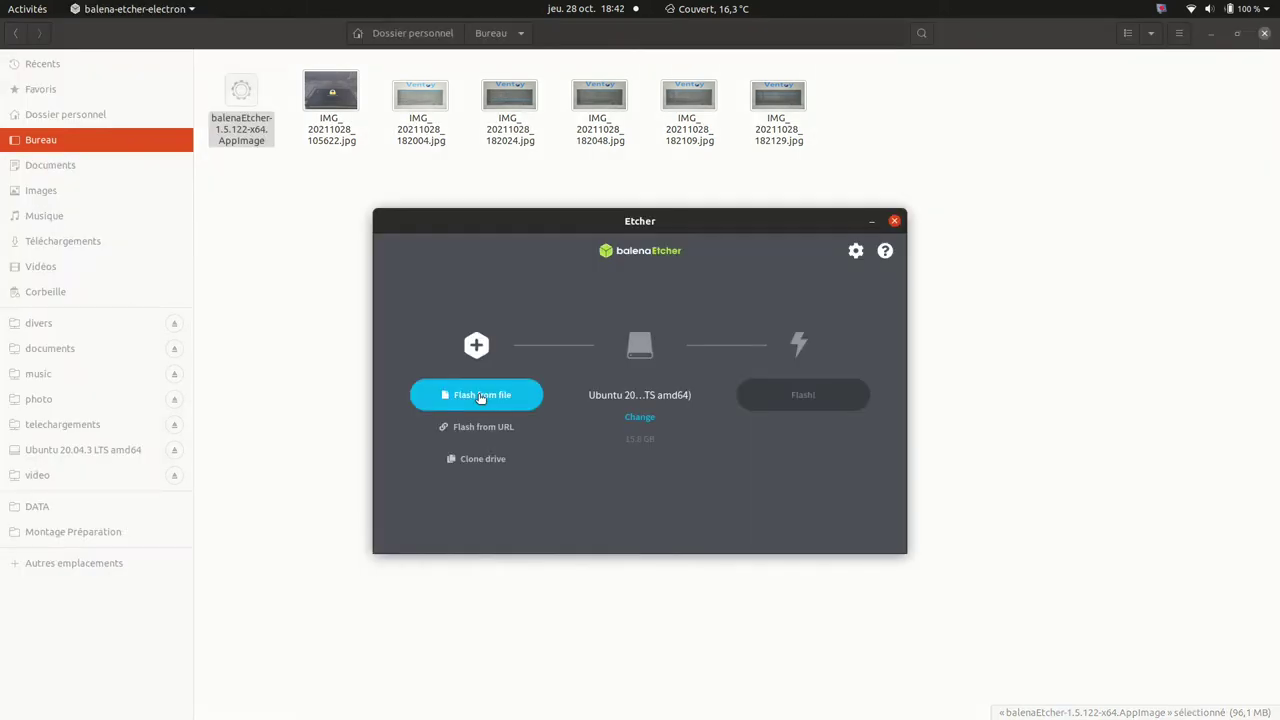
Load Zorin-OS-16-Core-64-bit-r4.iso from the DATA drive's ISO folder as the image to flash.
click(481, 396)
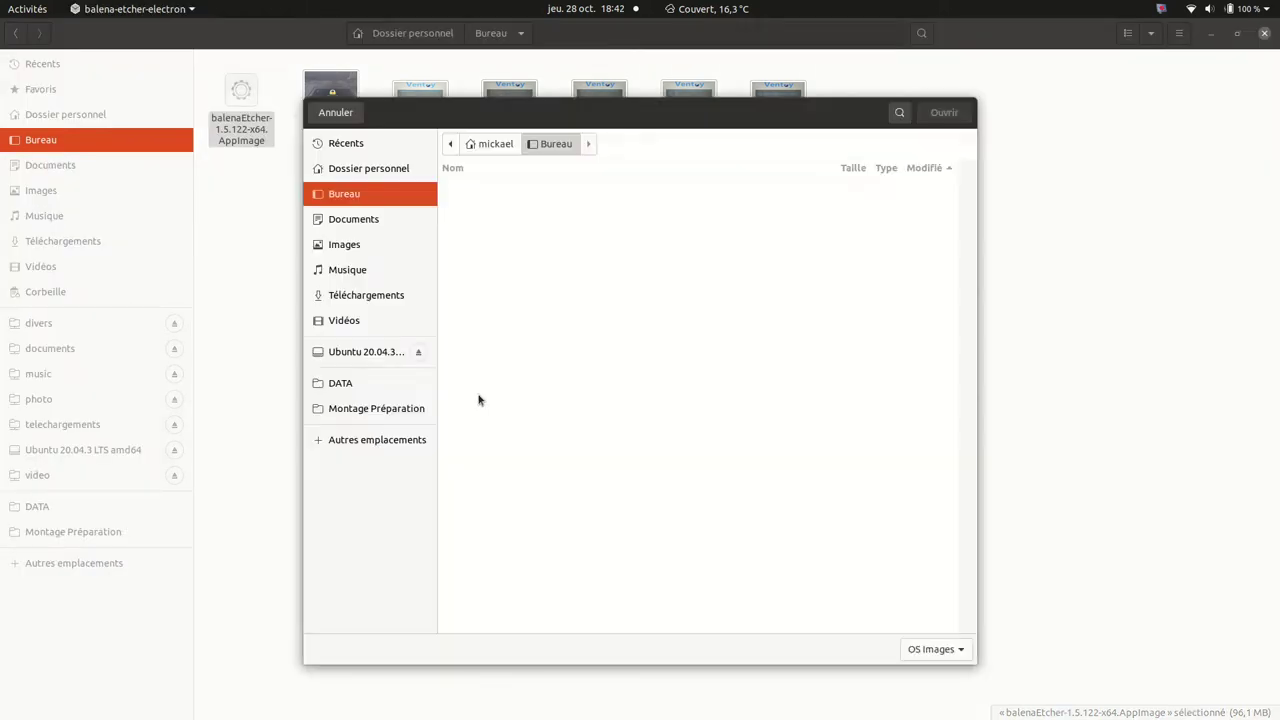
click(365, 385)
double_click(484, 188)
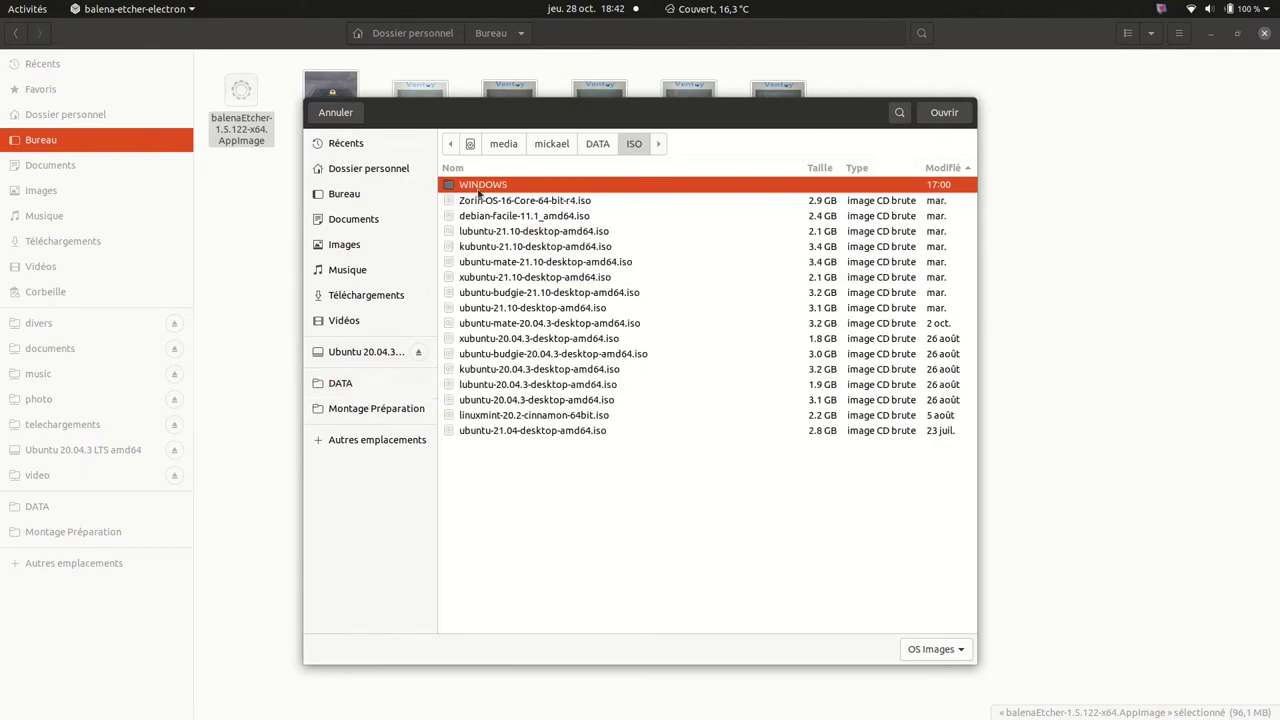
click(500, 205)
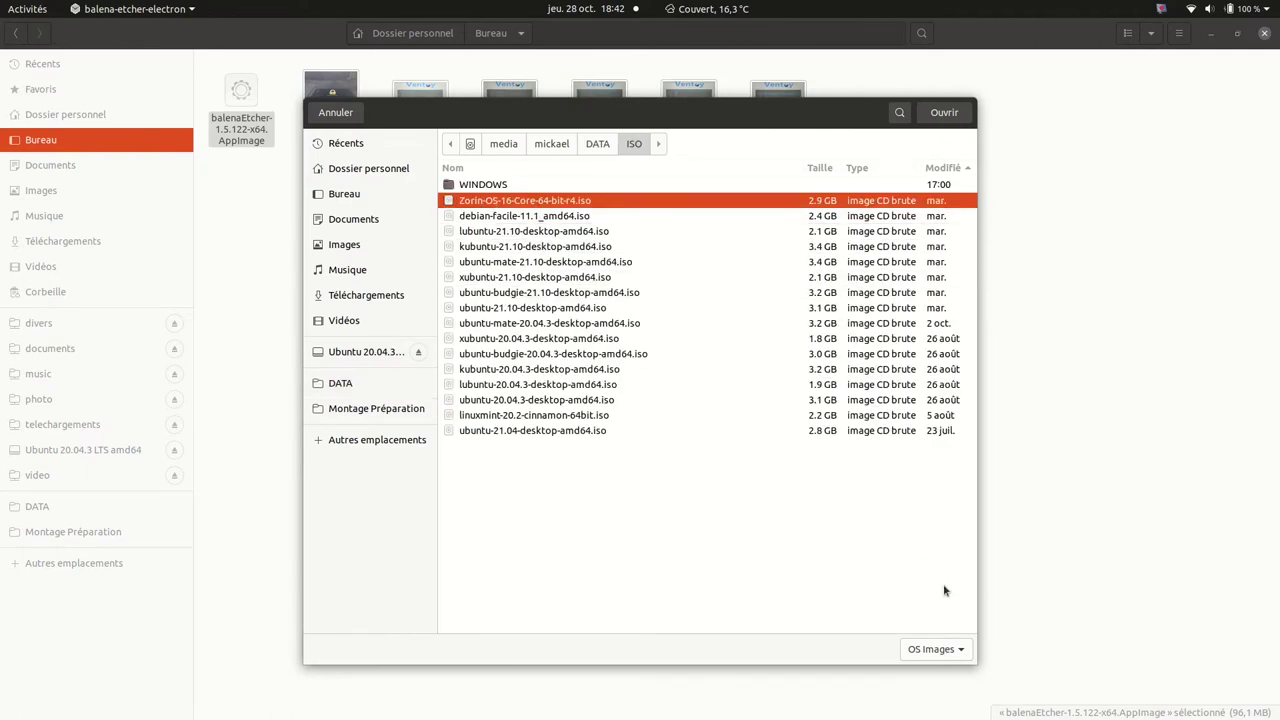
click(944, 112)
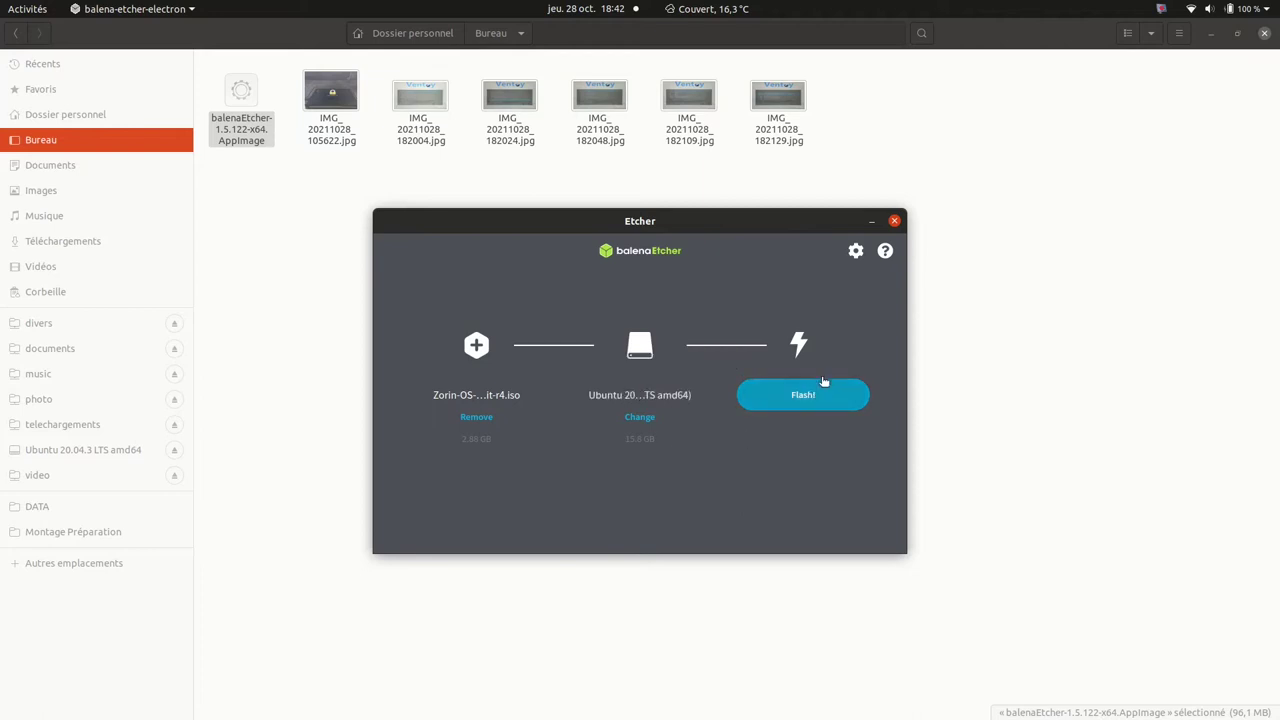
Close Etcher without flashing and close the file manager to return to the browser.
click(894, 220)
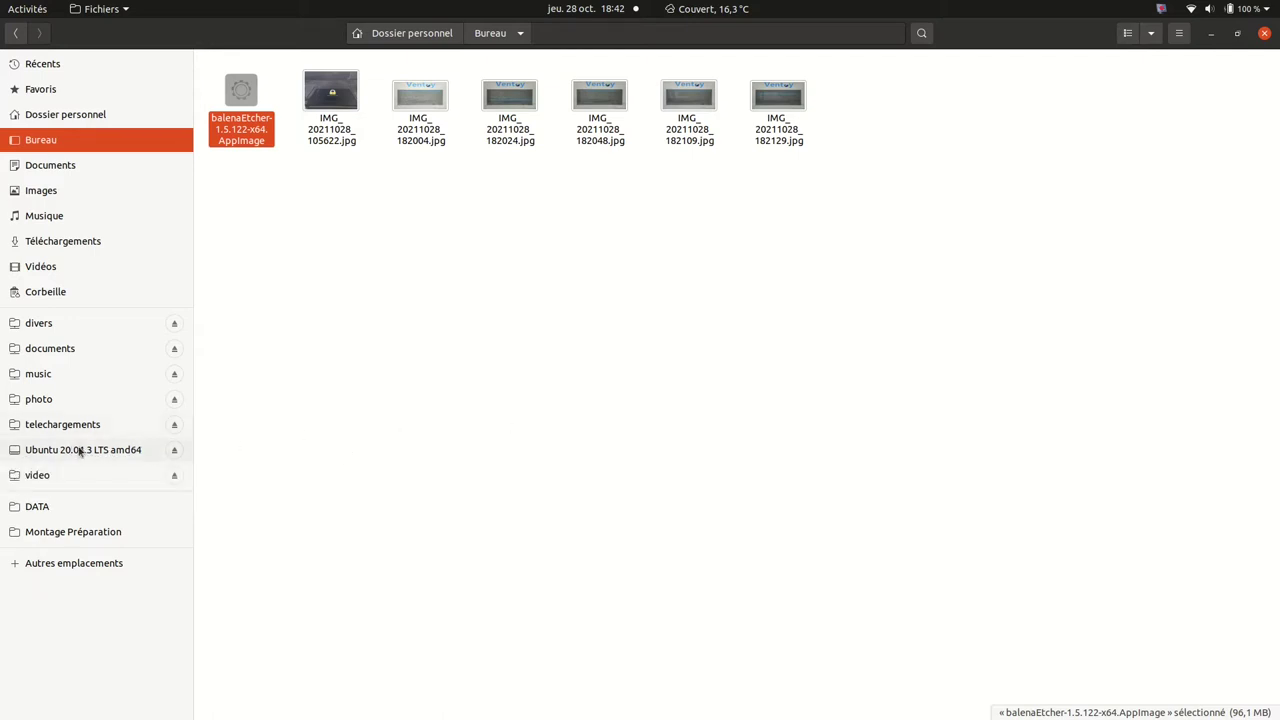
click(483, 403)
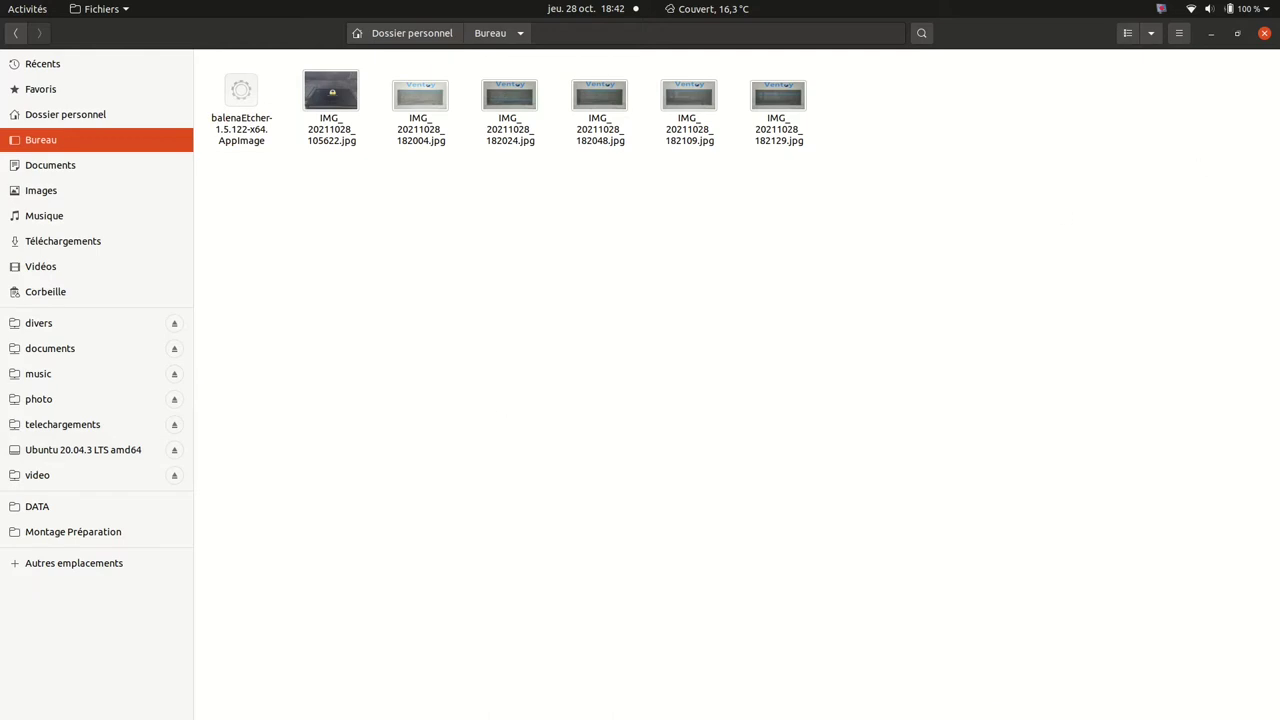
click(1265, 35)
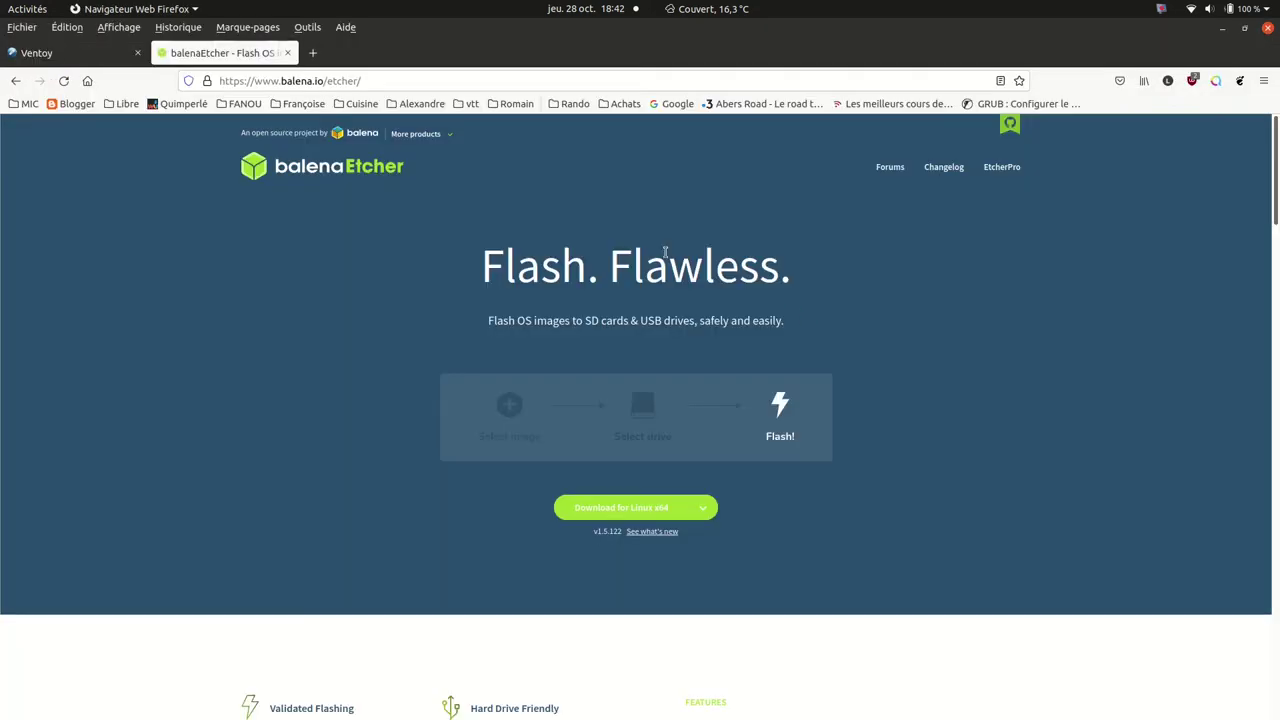
Return to the Ventoy website and look through its boot menu screenshots.
click(40, 55)
scroll(397, 204, up, 4)
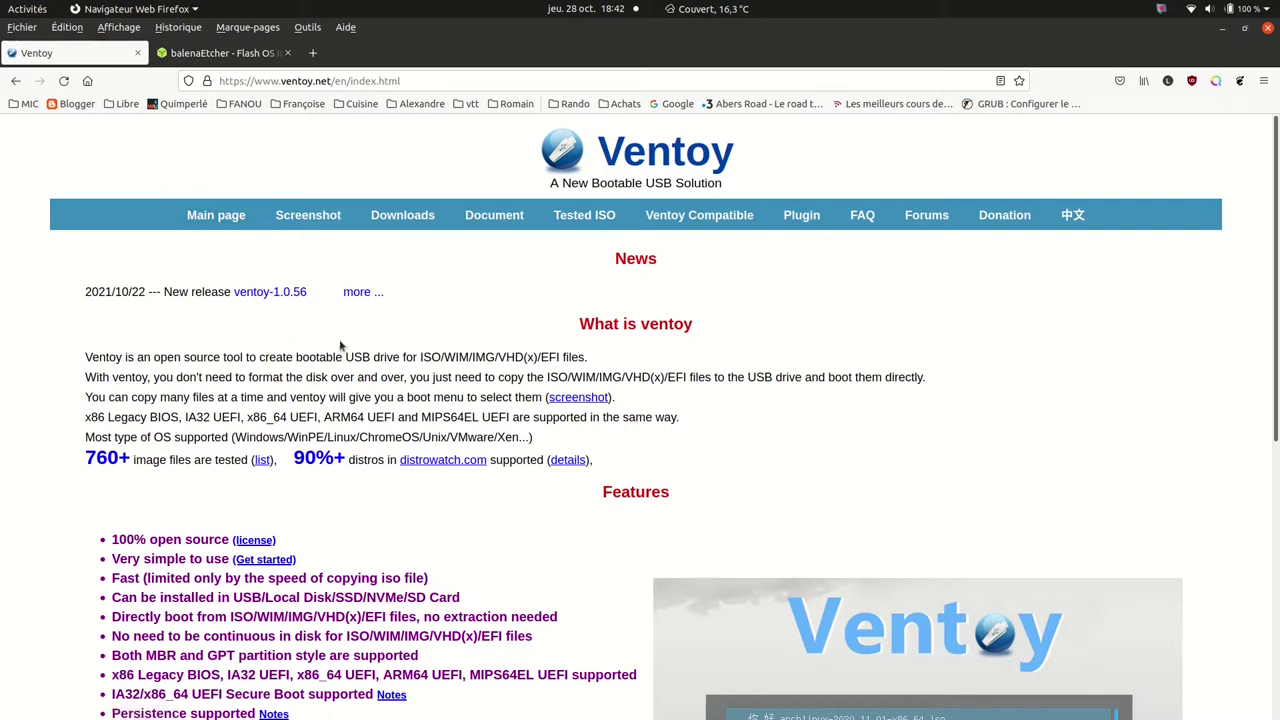
click(308, 216)
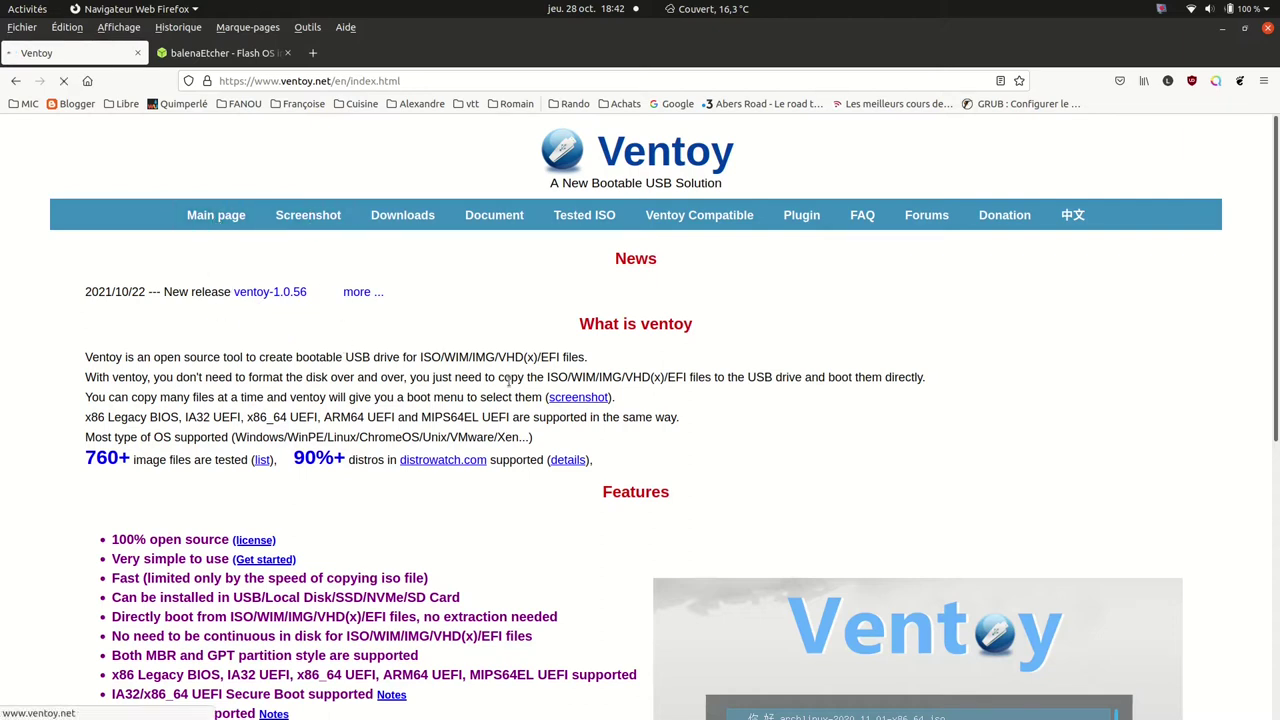
scroll(581, 413, down, 5)
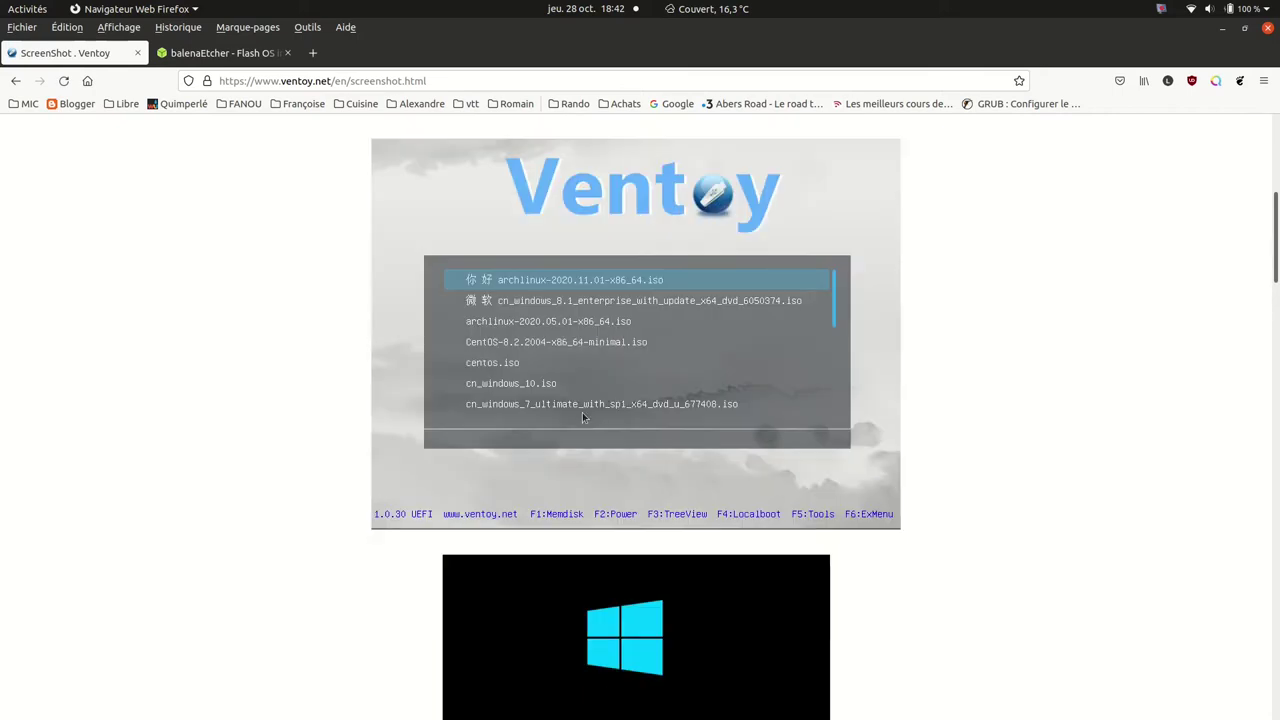
scroll(582, 412, up, 5)
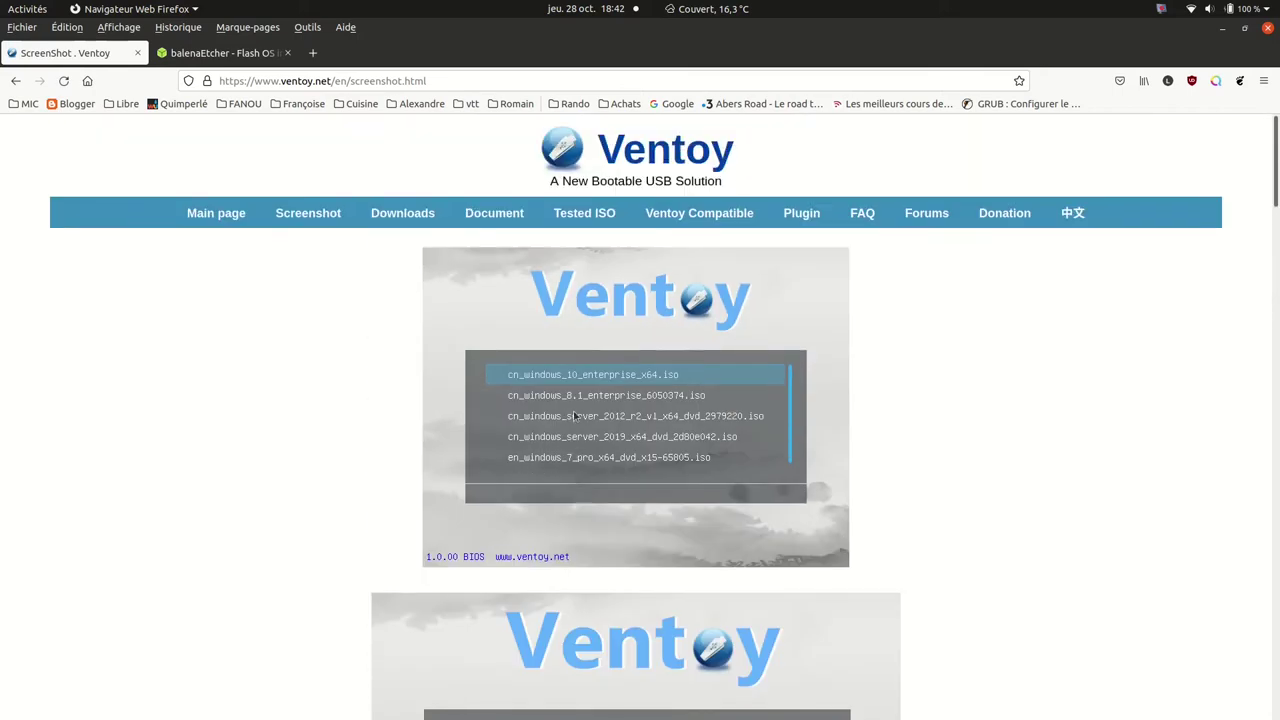
Download and save ventoy-1.0.56-linux.tar.gz from Ventoy's GitHub releases, then close the releases page.
click(397, 217)
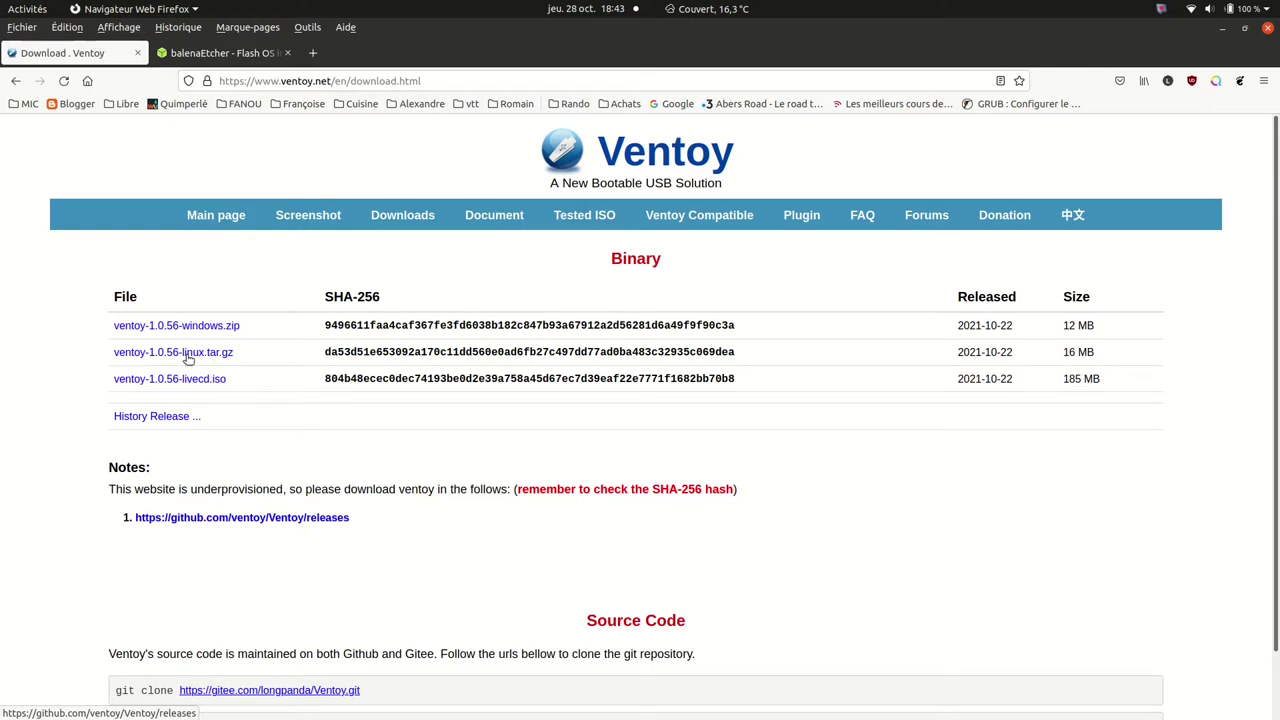
click(188, 358)
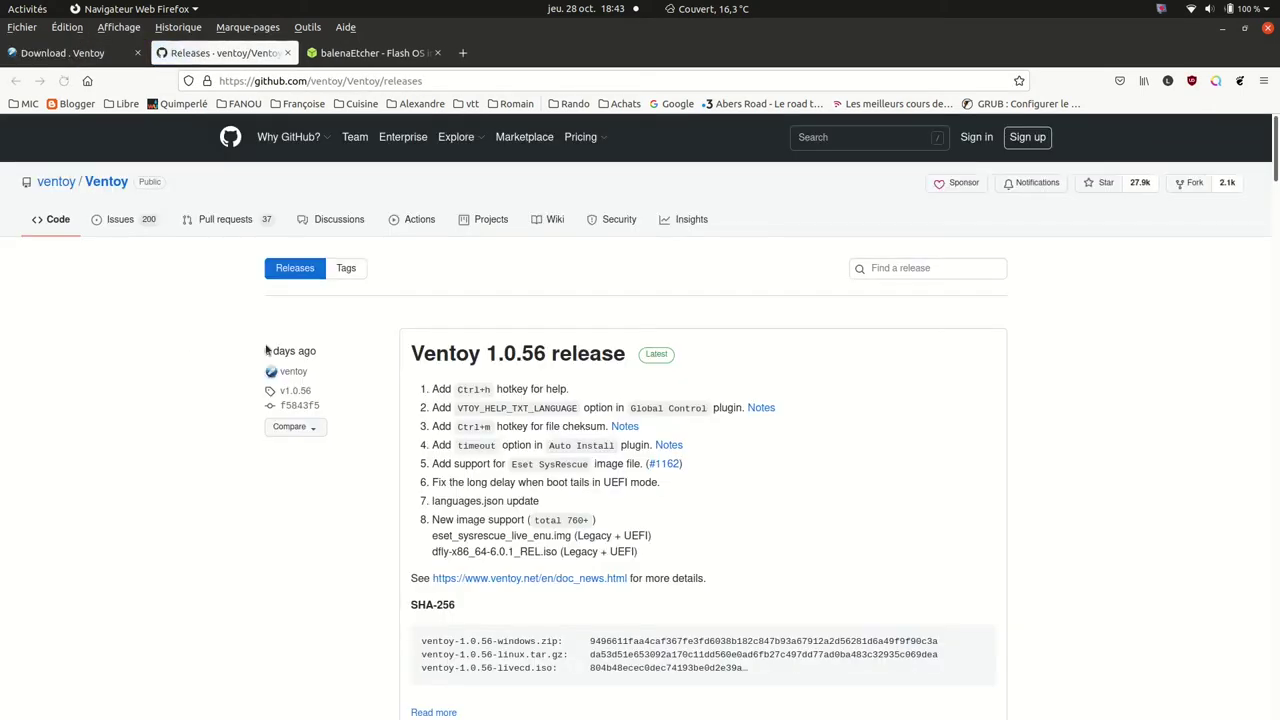
mouse_move(293, 147)
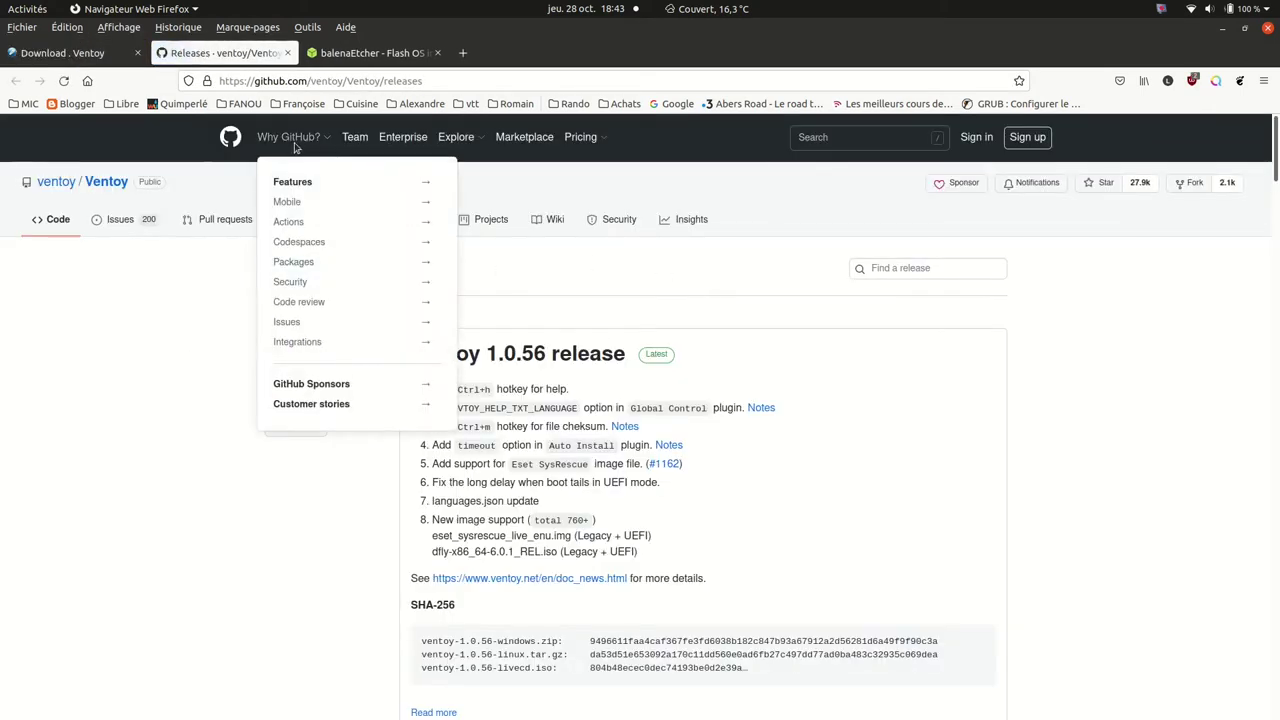
scroll(663, 434, down, 8)
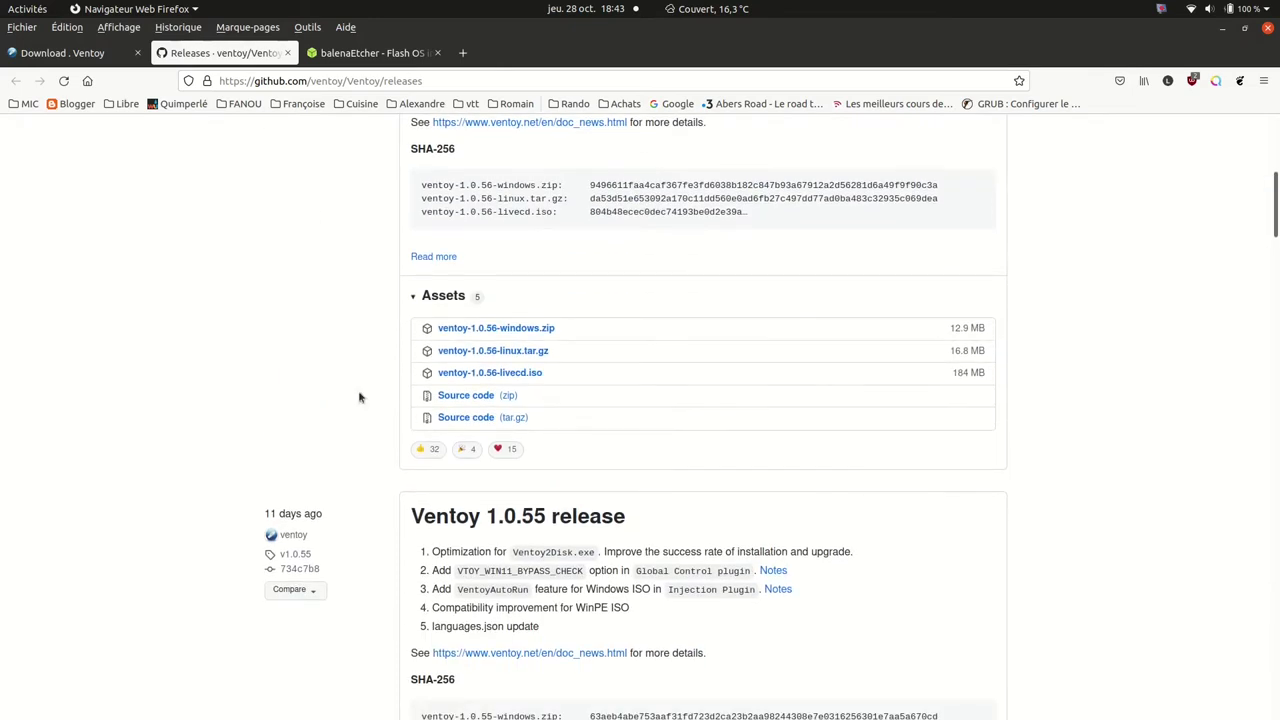
click(513, 352)
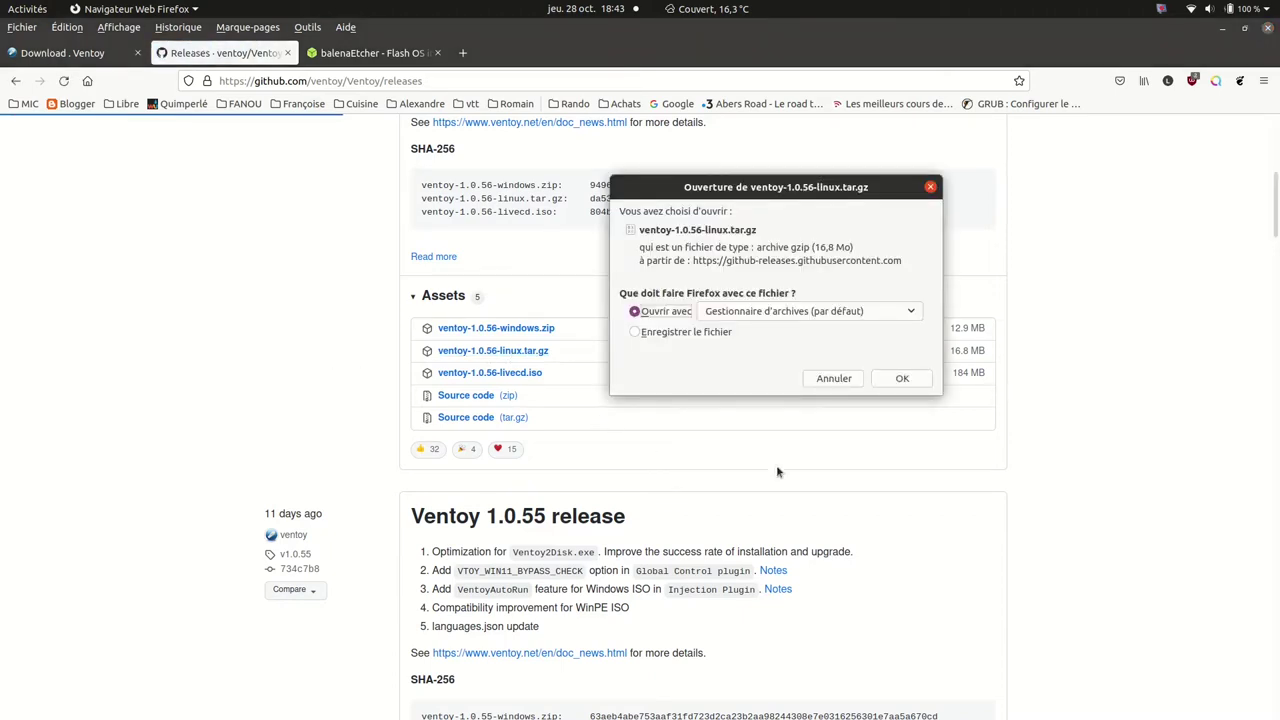
click(636, 333)
click(902, 378)
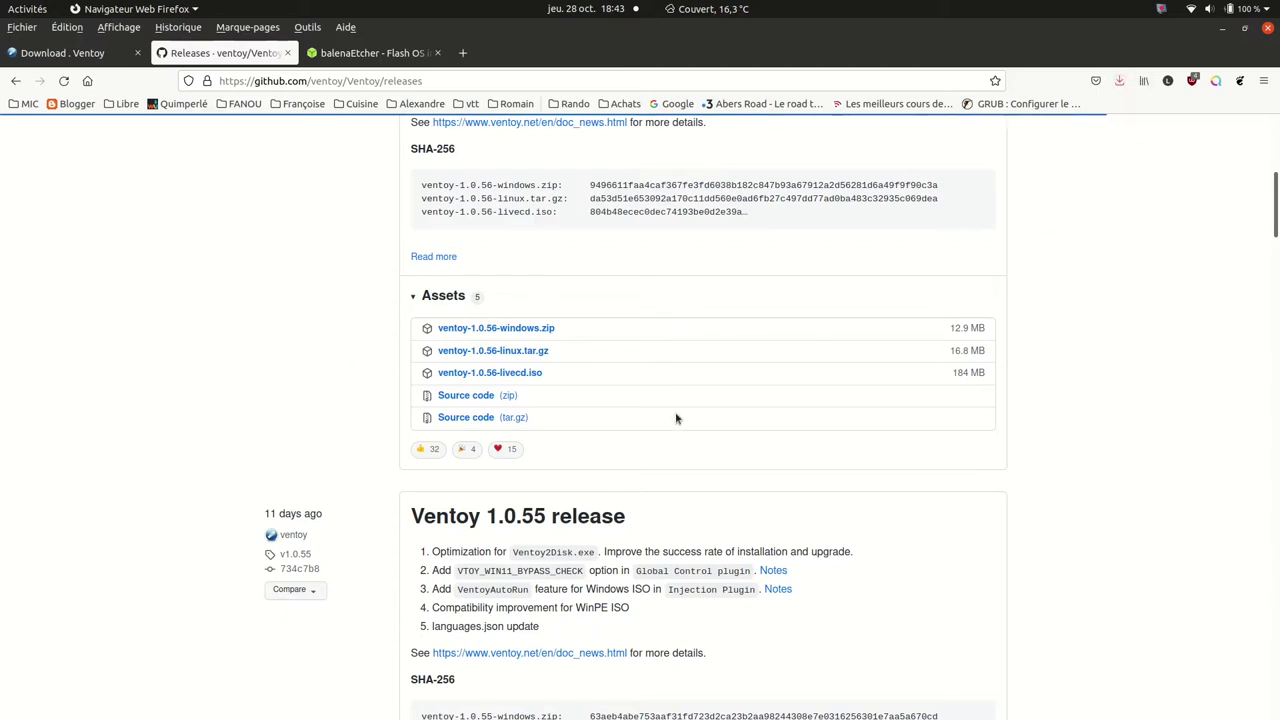
scroll(676, 418, up, 5)
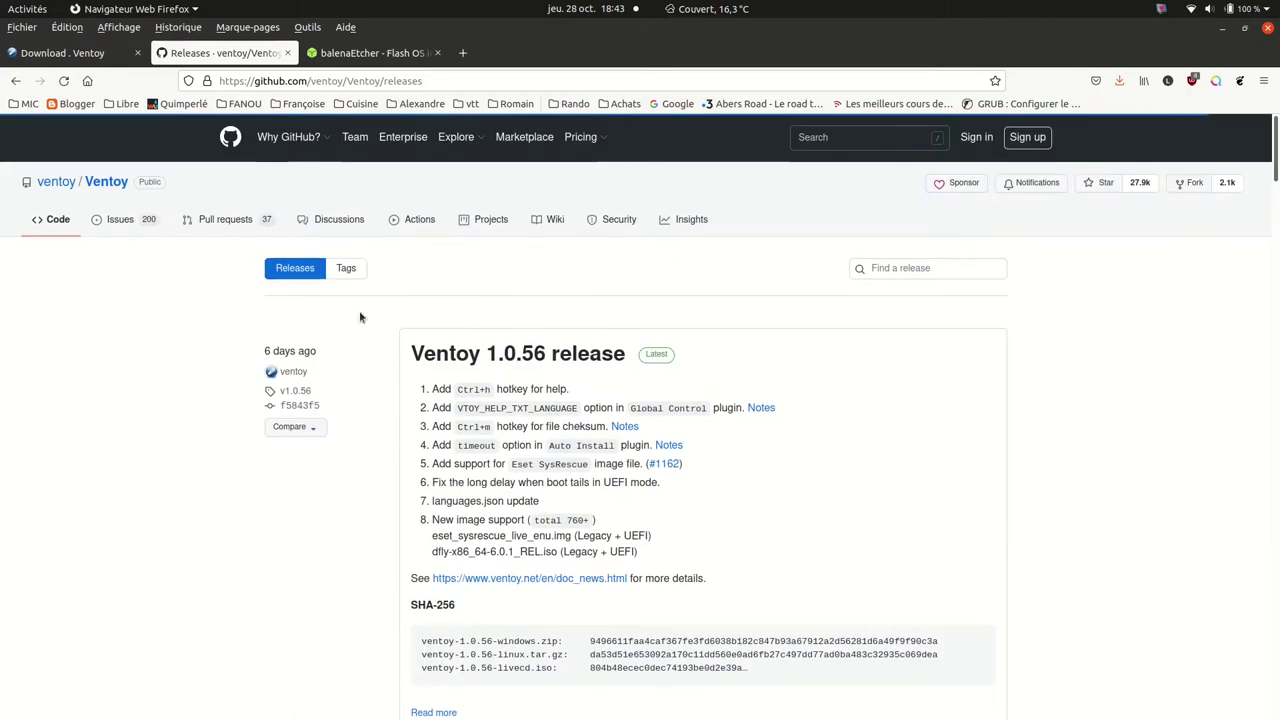
click(289, 53)
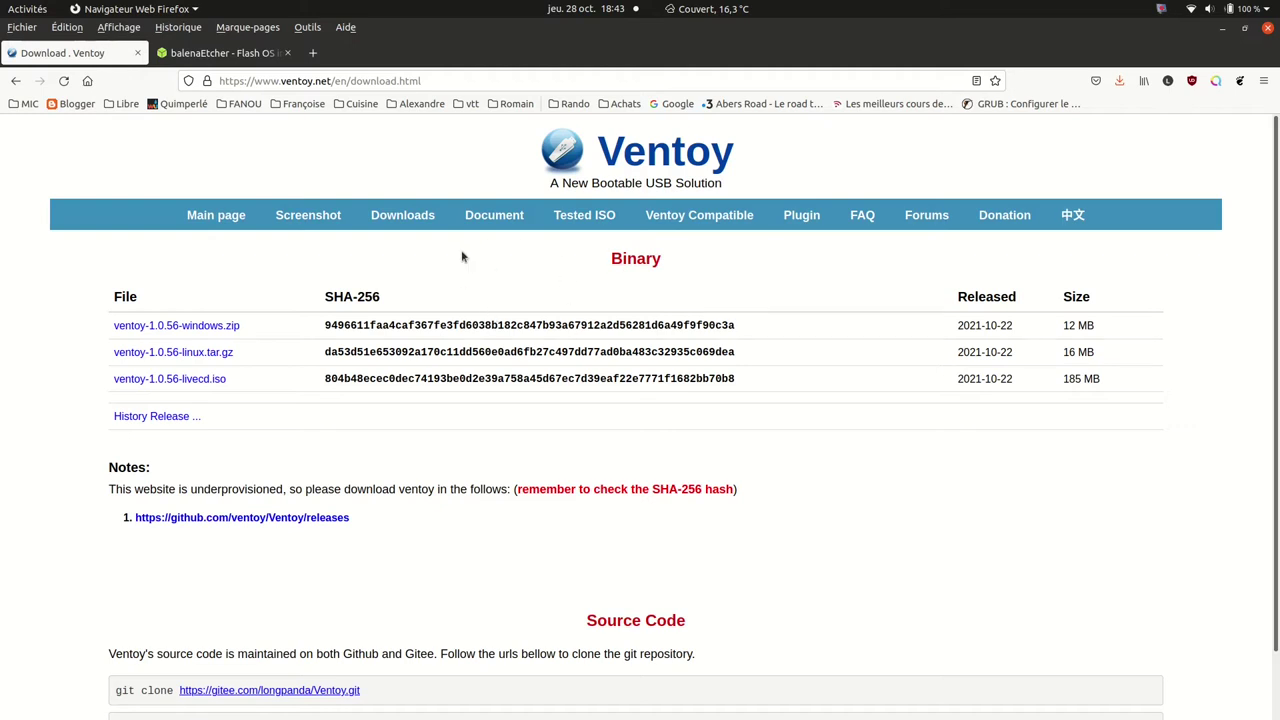
Review the tested OS series on Ventoy's Tested ISO page, highlighting the Linux list and the ChromeOS entry.
click(577, 221)
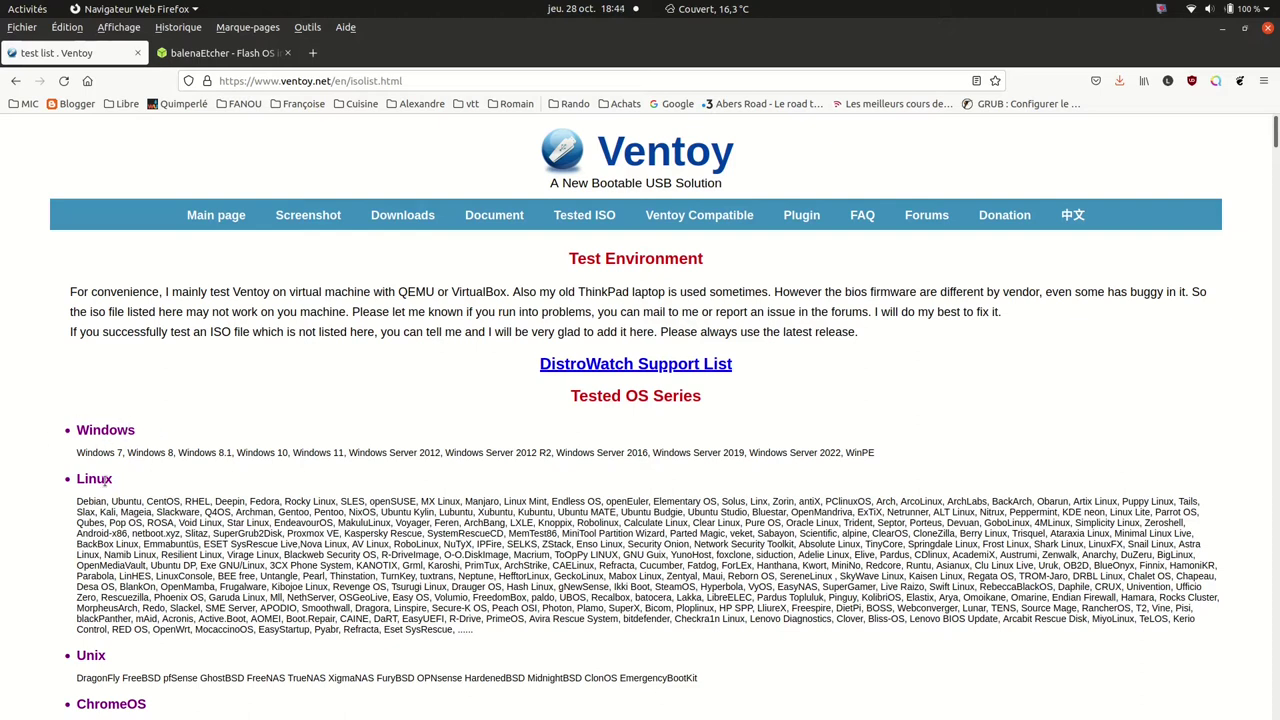
drag(77, 500, 561, 636)
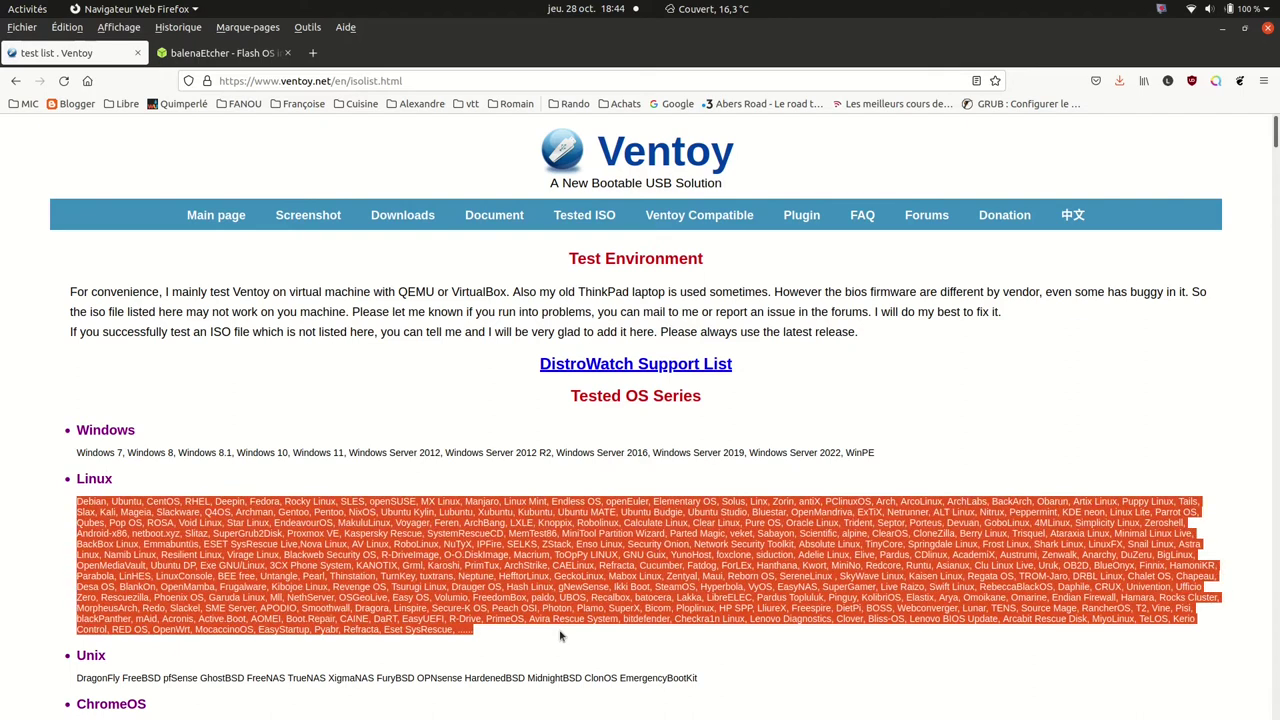
scroll(324, 565, down, 2)
scroll(324, 560, up, 1)
scroll(322, 532, down, 3)
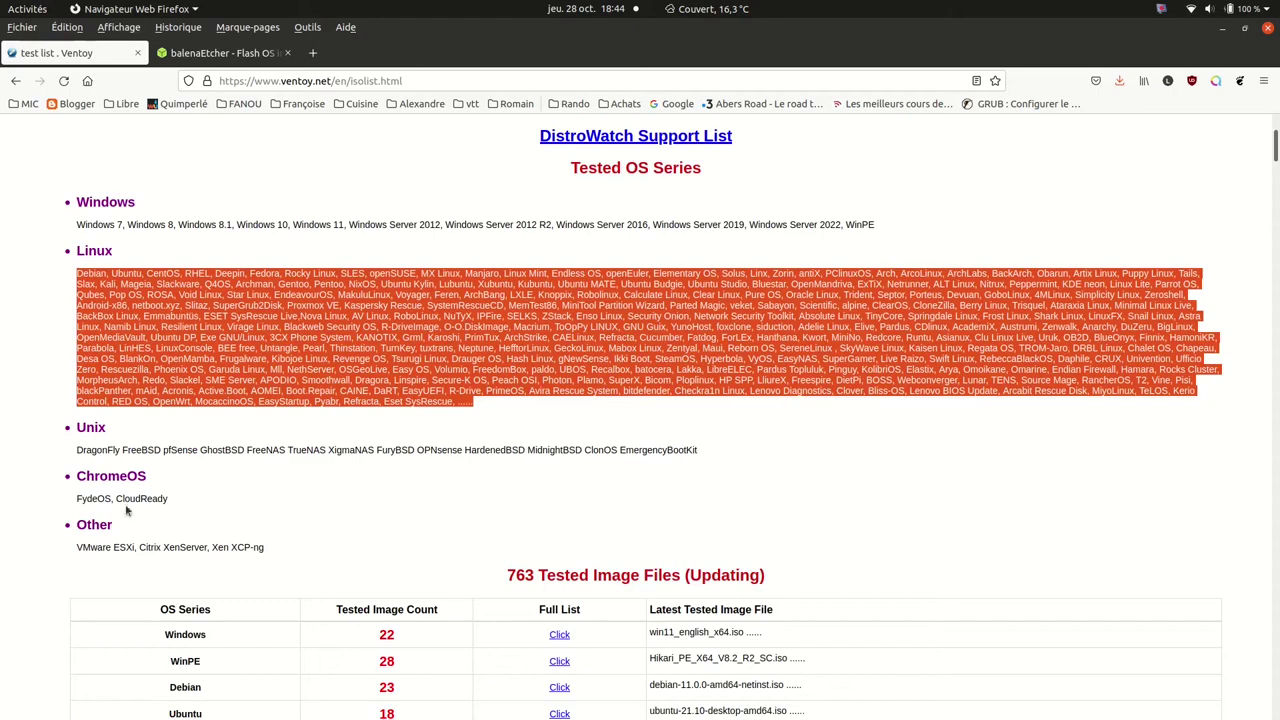
drag(58, 478, 165, 485)
click(270, 505)
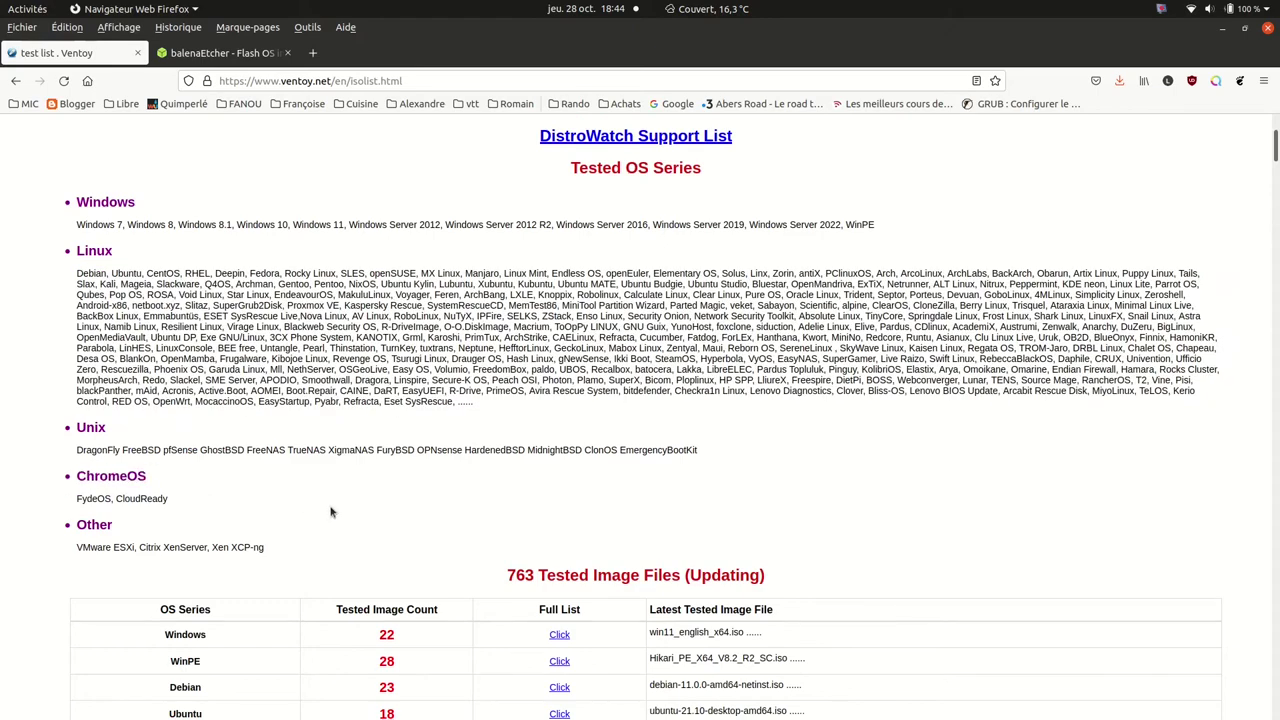
Open the DistroWatch Support List and check which ranked distributions Ventoy supports.
scroll(325, 510, up, 3)
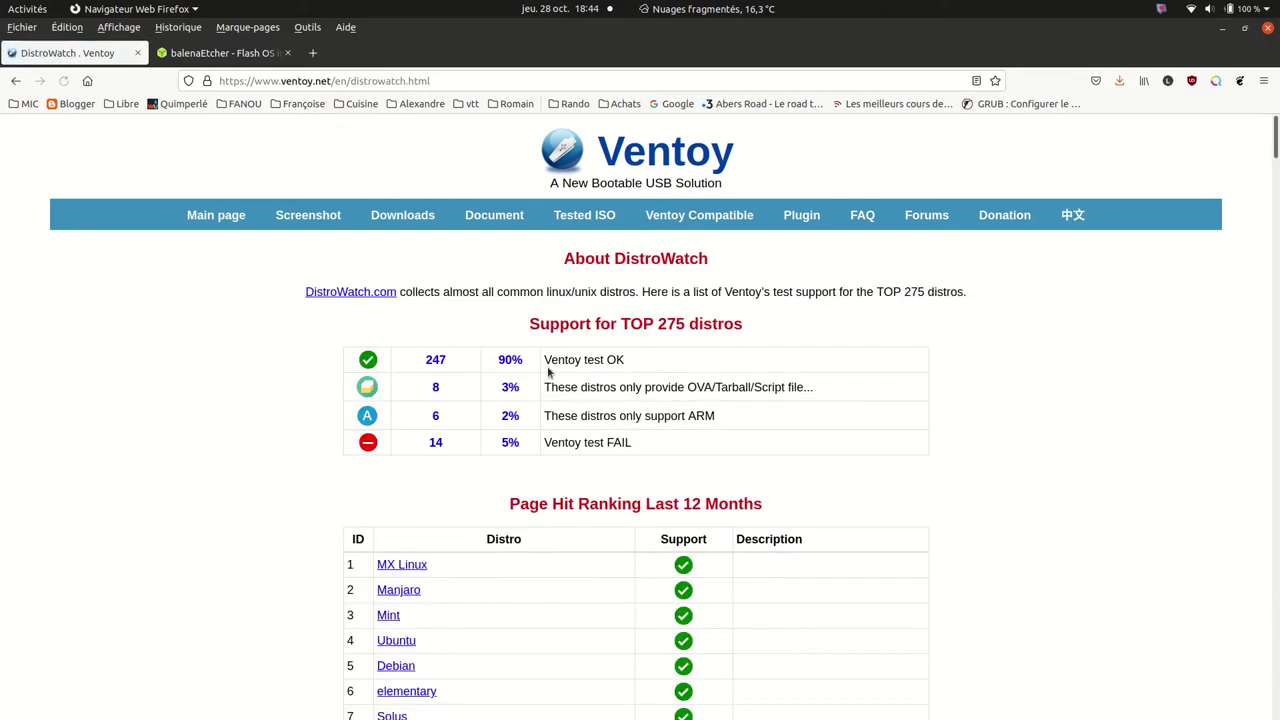
scroll(618, 390, down, 4)
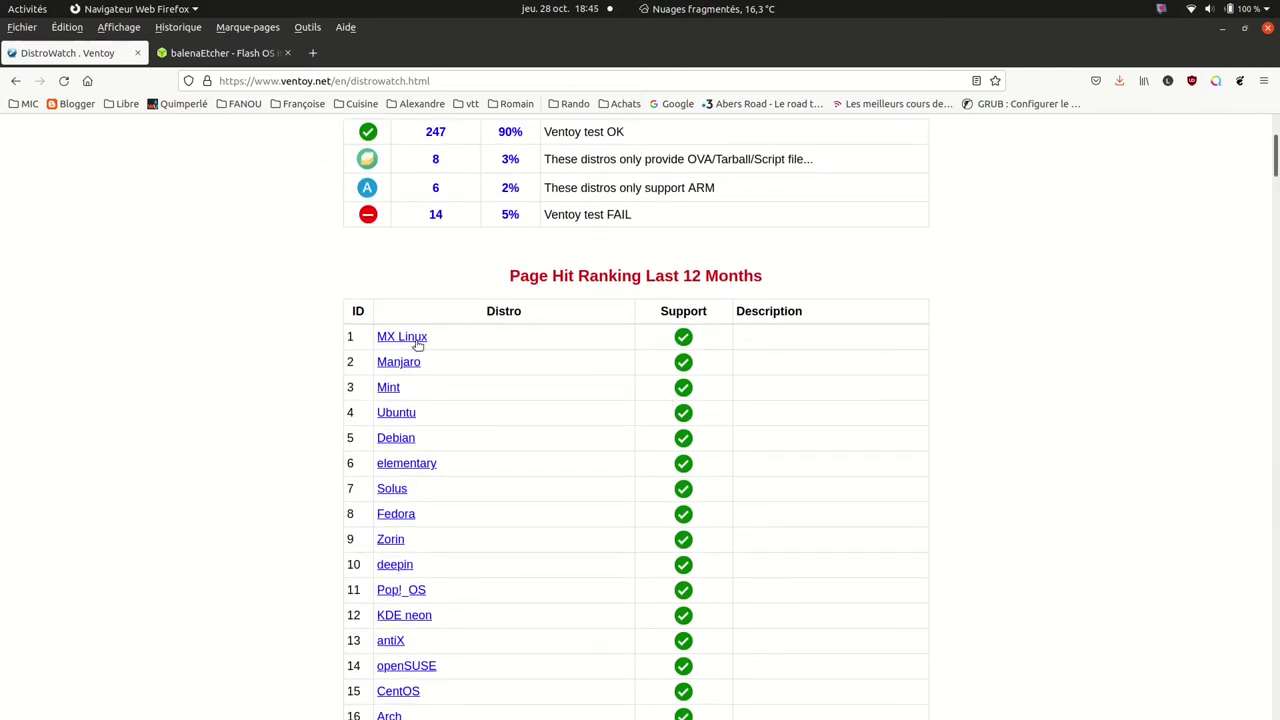
scroll(599, 412, down, 10)
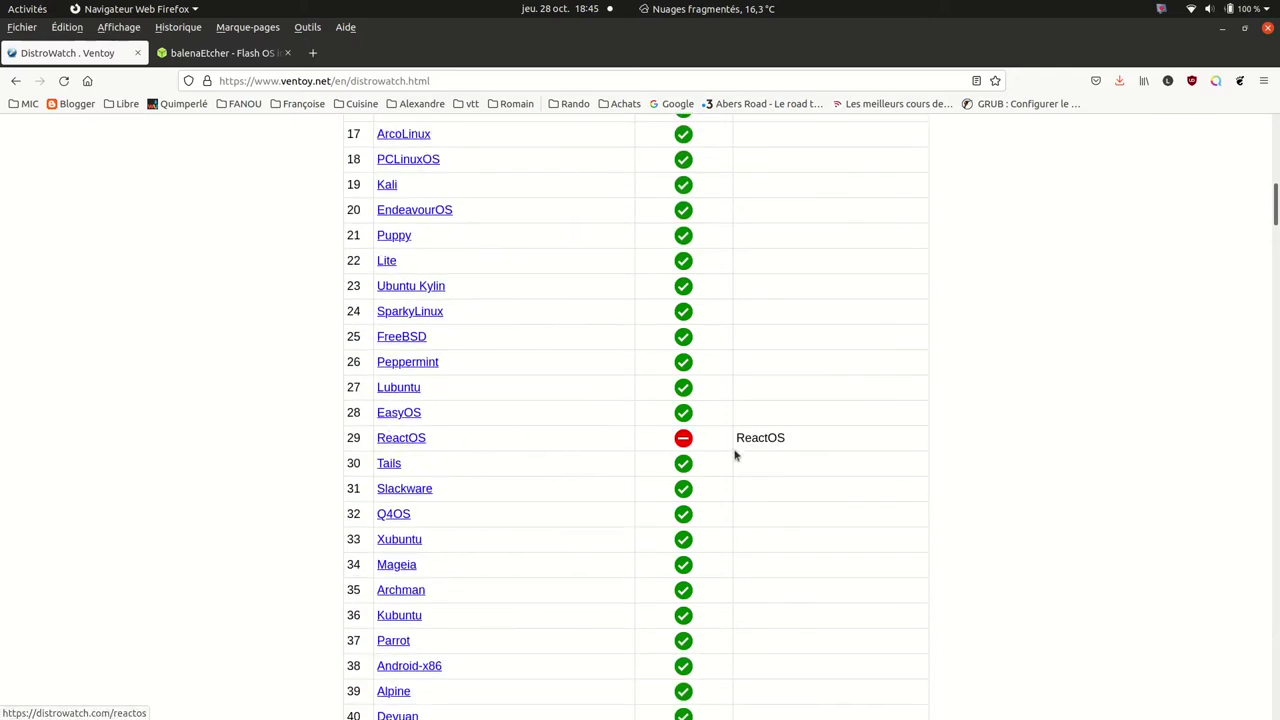
scroll(554, 449, down, 8)
scroll(556, 450, down, 4)
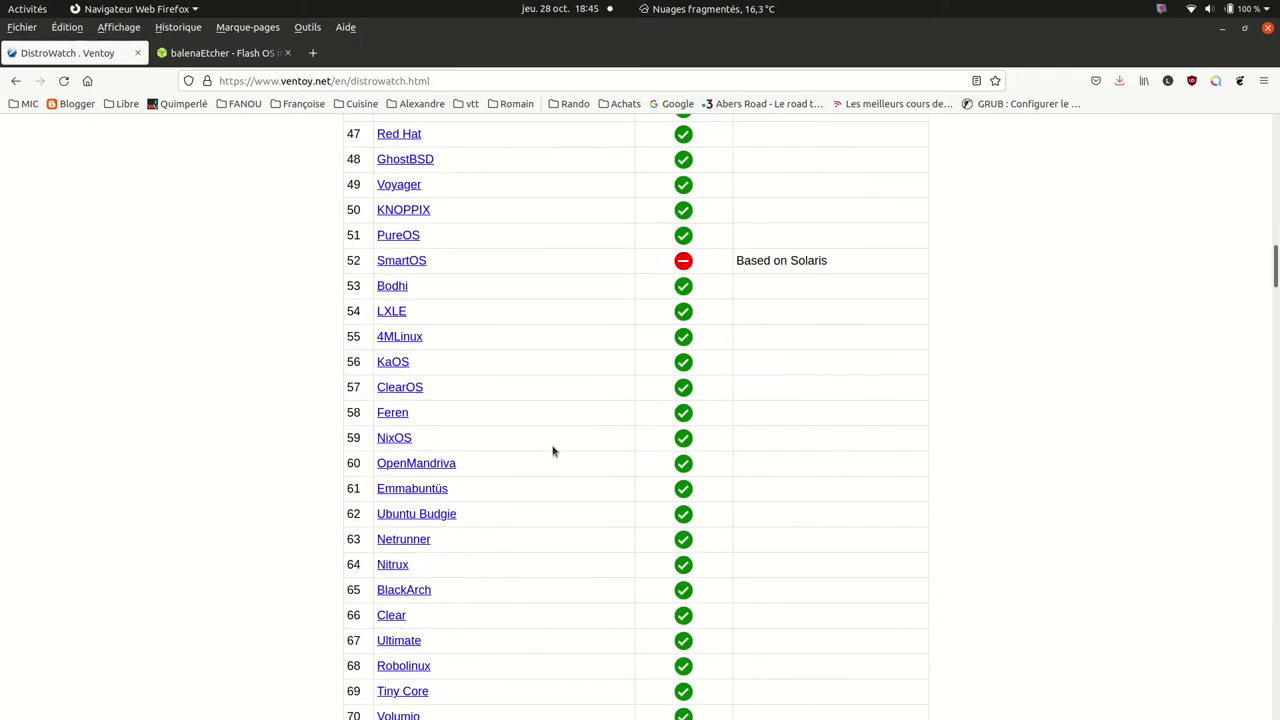
scroll(632, 330, down, 12)
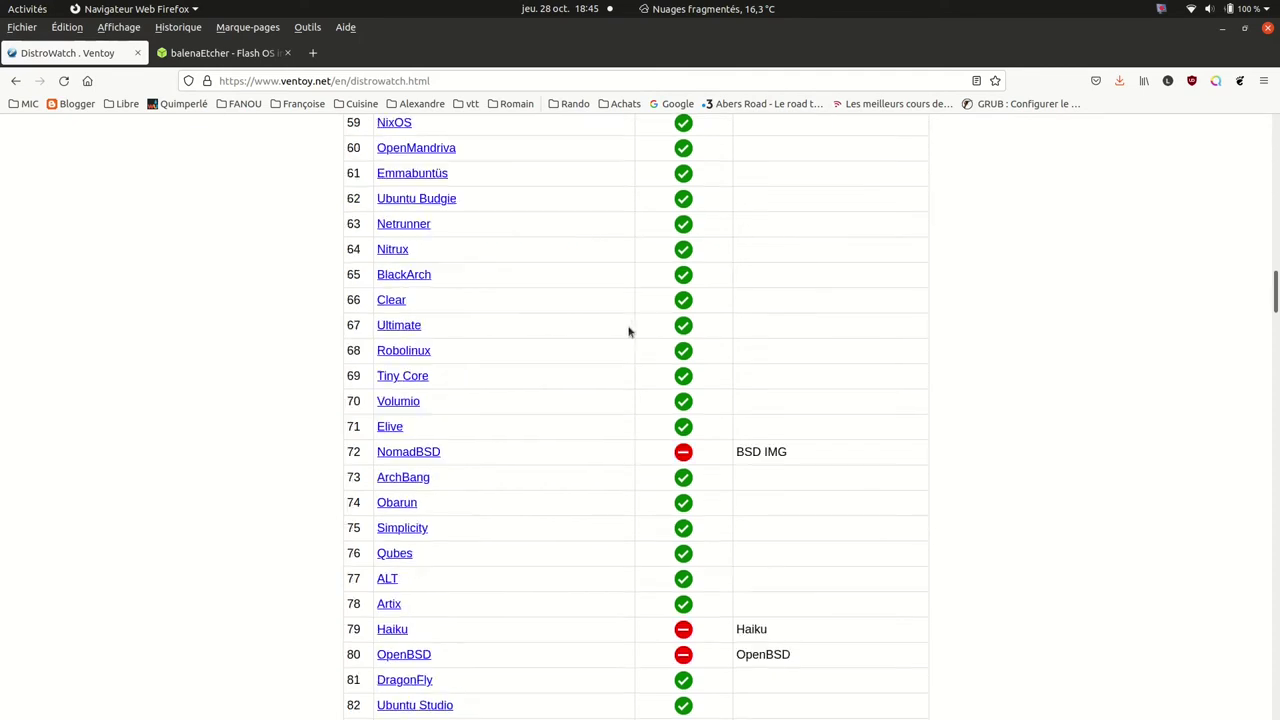
Return from the DistroWatch support list to Ventoy's main page.
scroll(163, 280, up, 20)
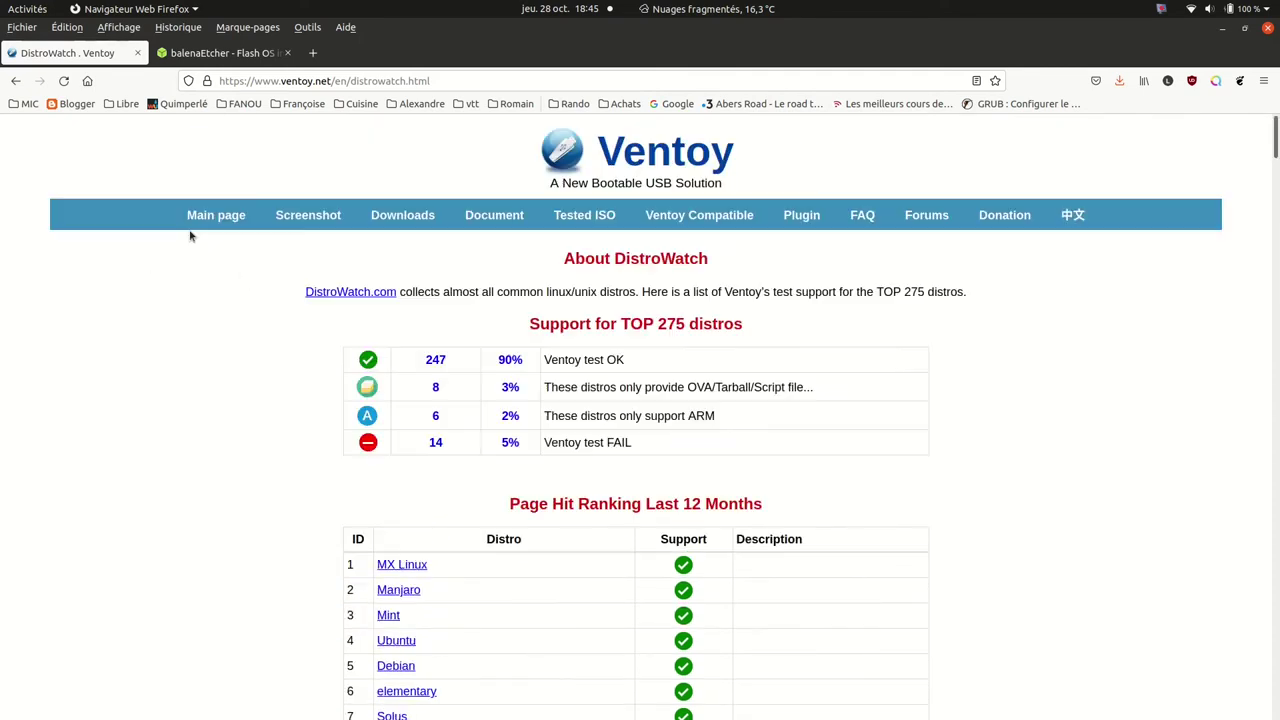
click(200, 214)
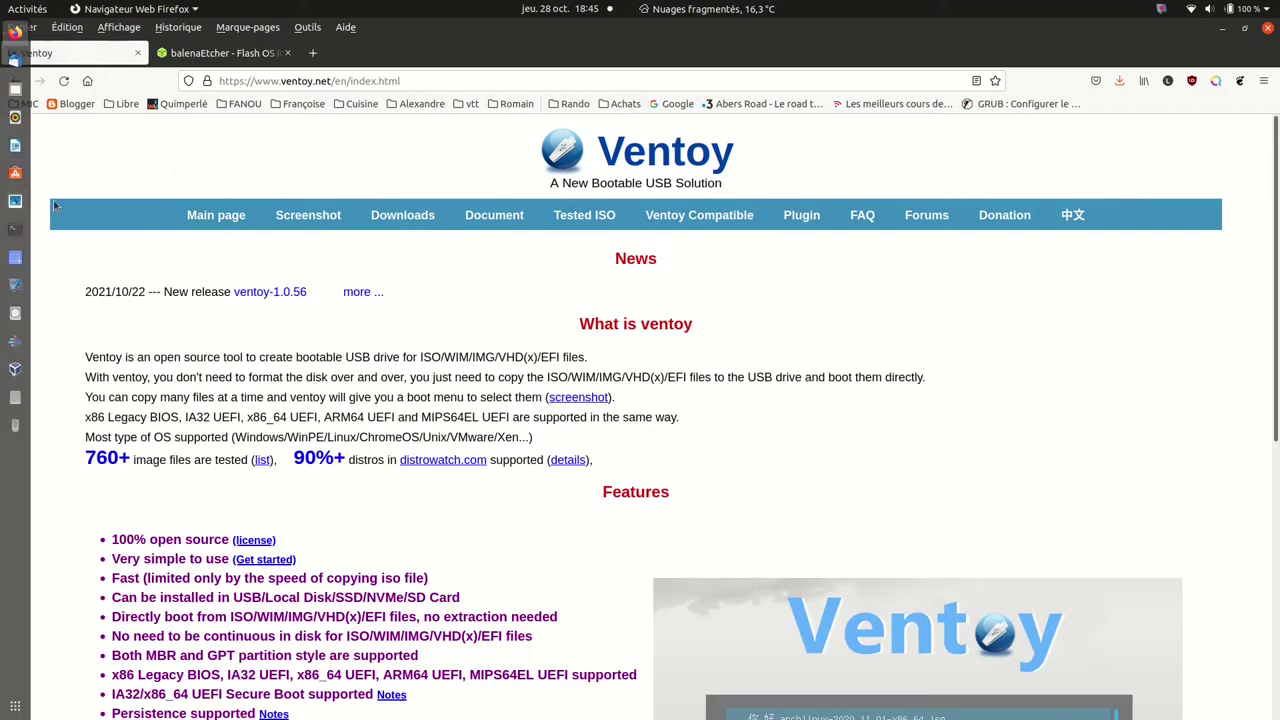
Extract ventoy-1.0.56-linux.tar.gz in place inside the Téléchargements folder.
click(14, 104)
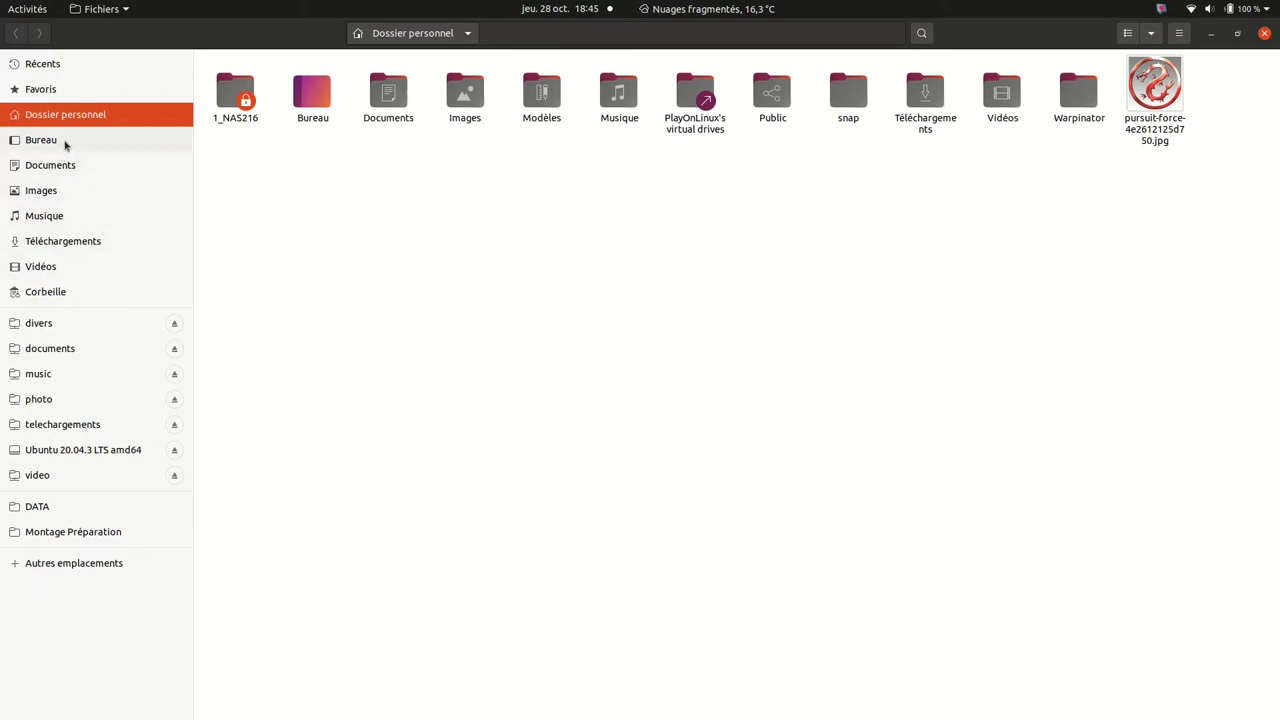
click(86, 243)
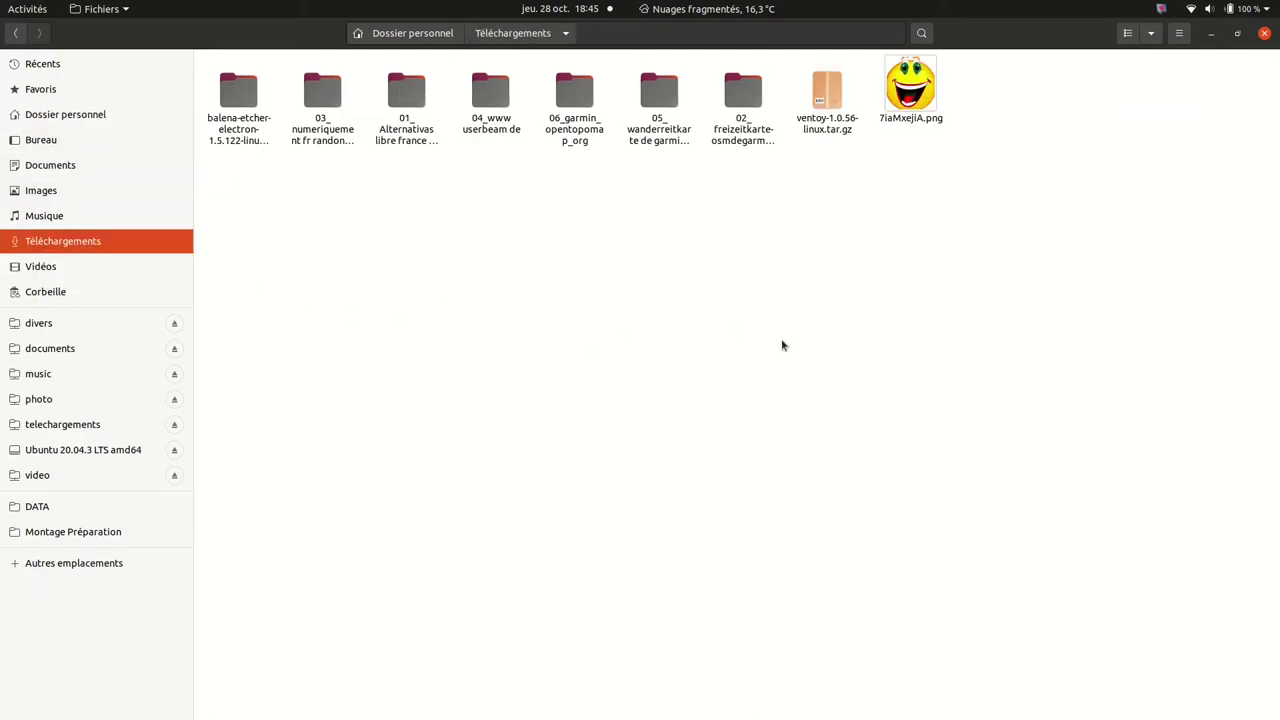
right_click(827, 98)
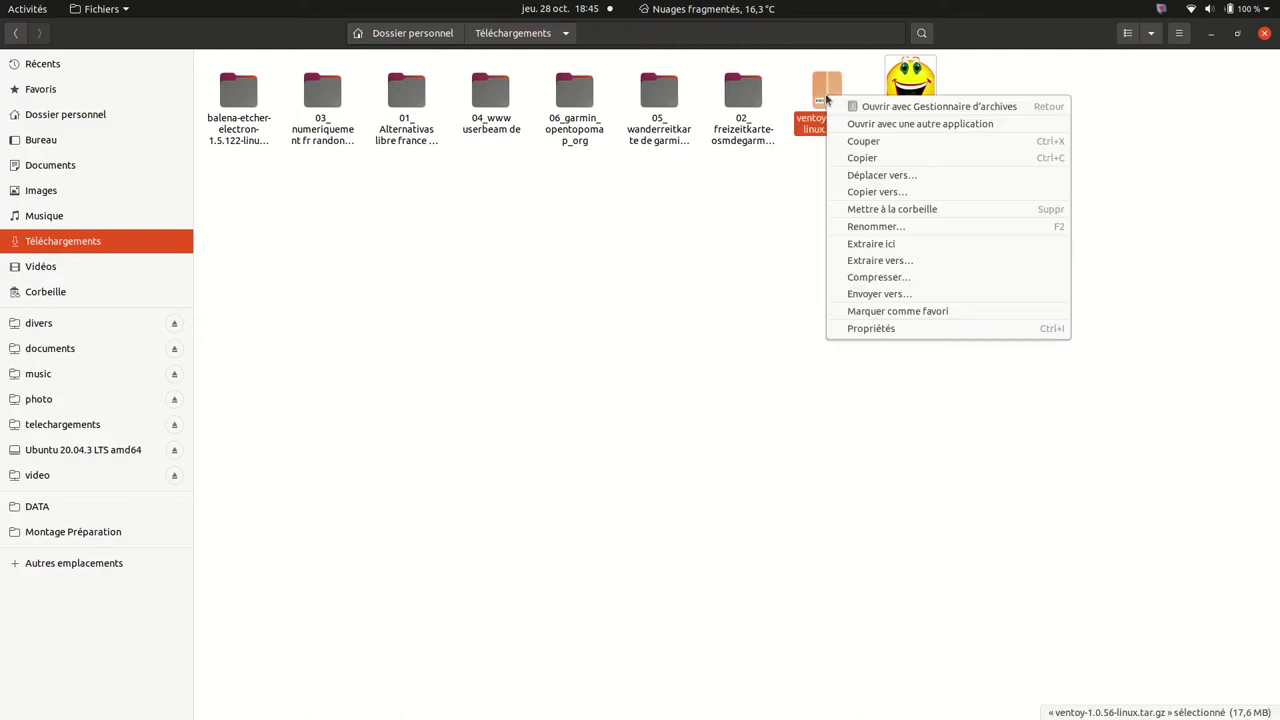
click(887, 250)
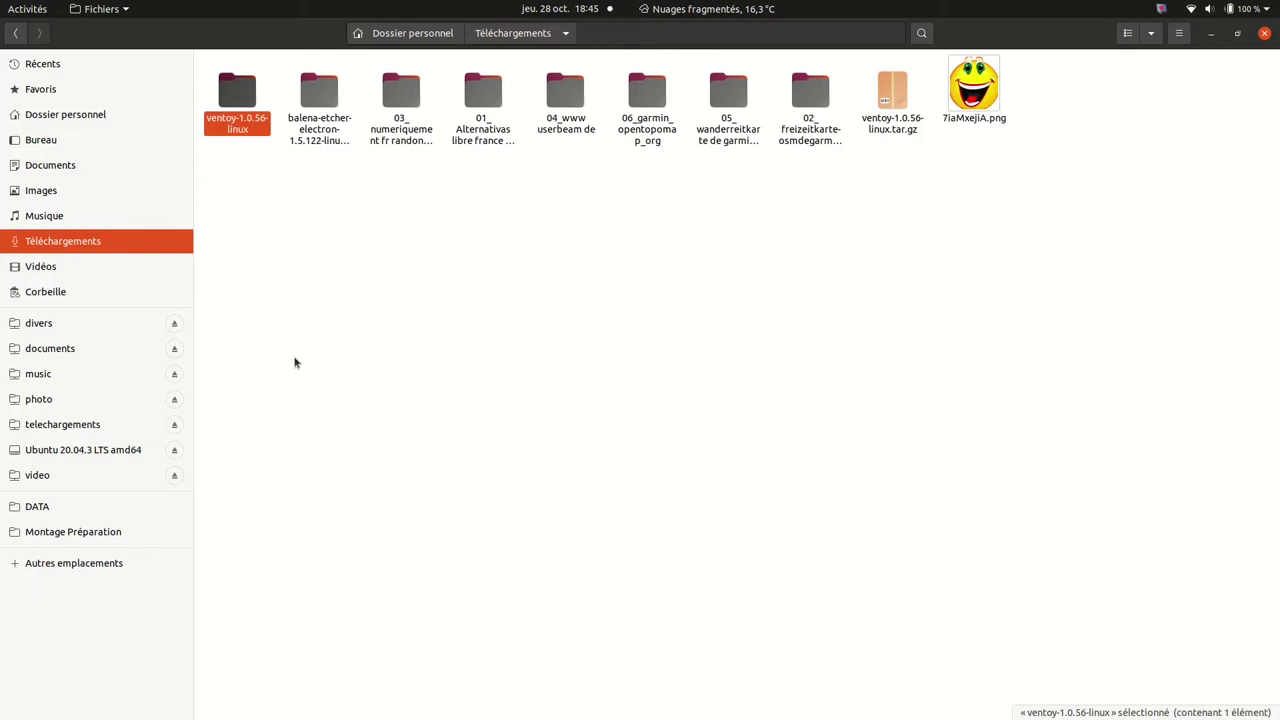
Open the ventoy-1.0.56 folder inside the extracted directory and examine the VentoyGUI executables for the different processor architectures.
double_click(240, 91)
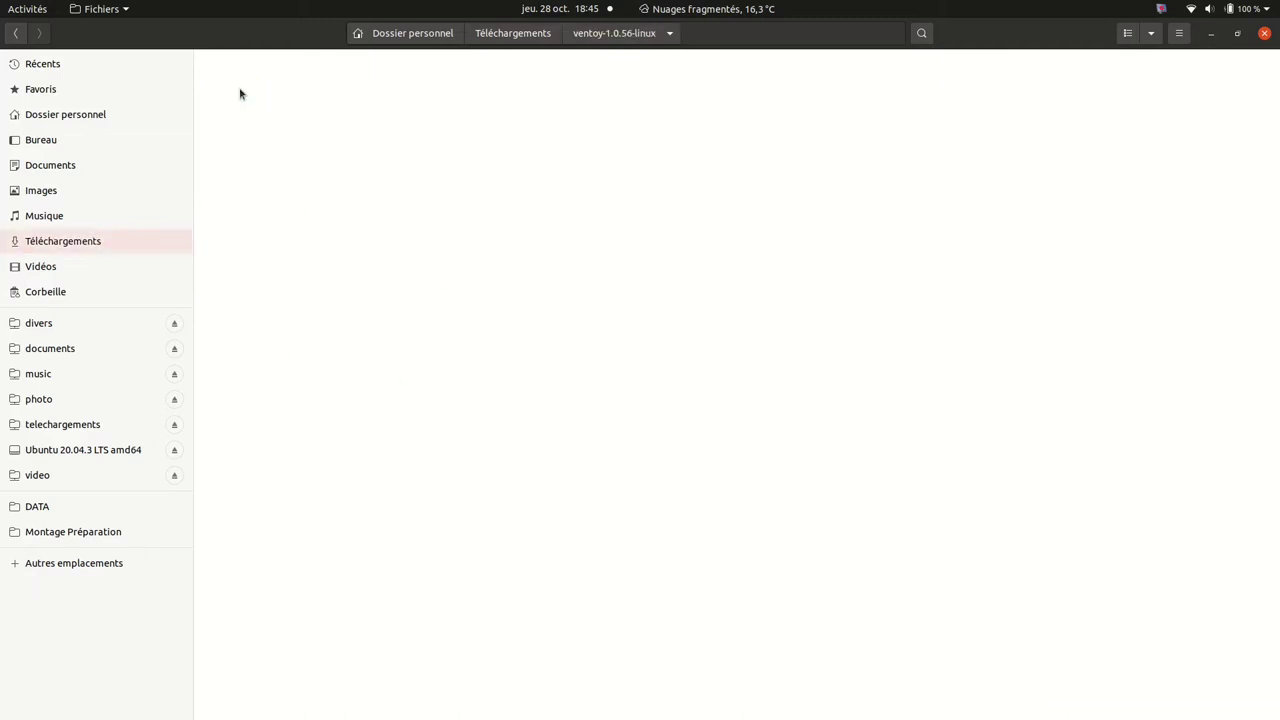
double_click(277, 90)
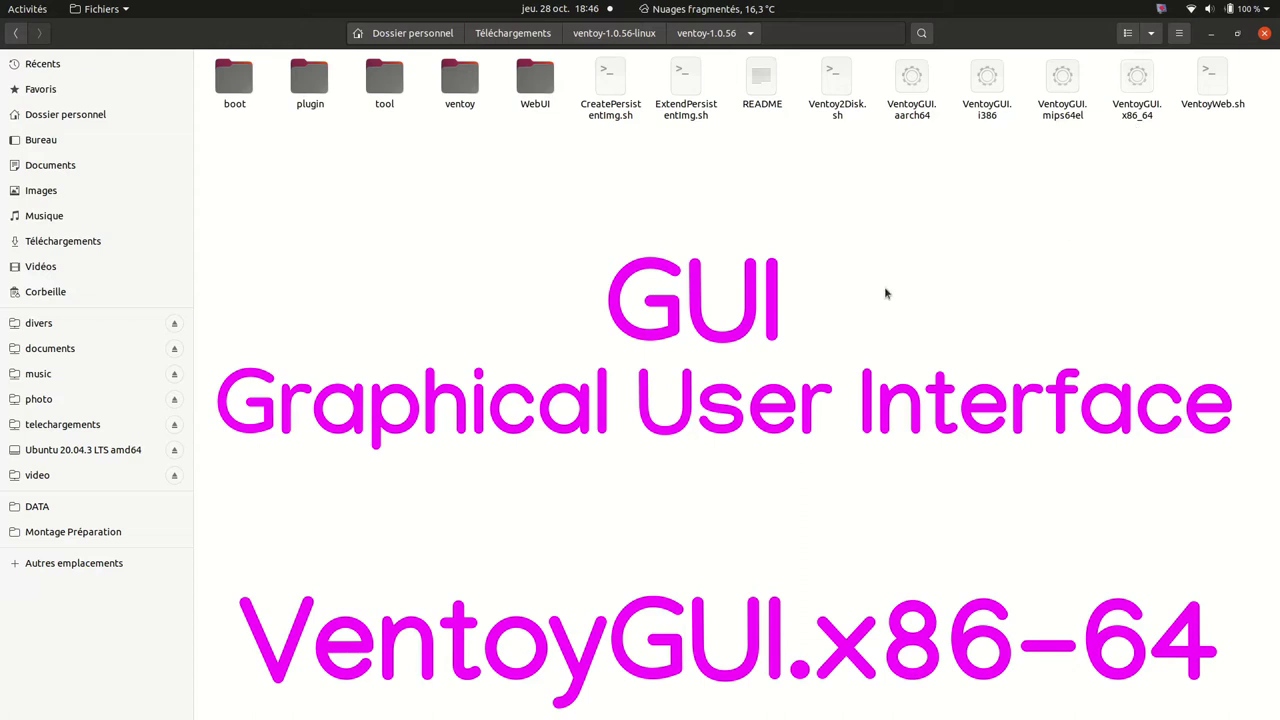
click(989, 88)
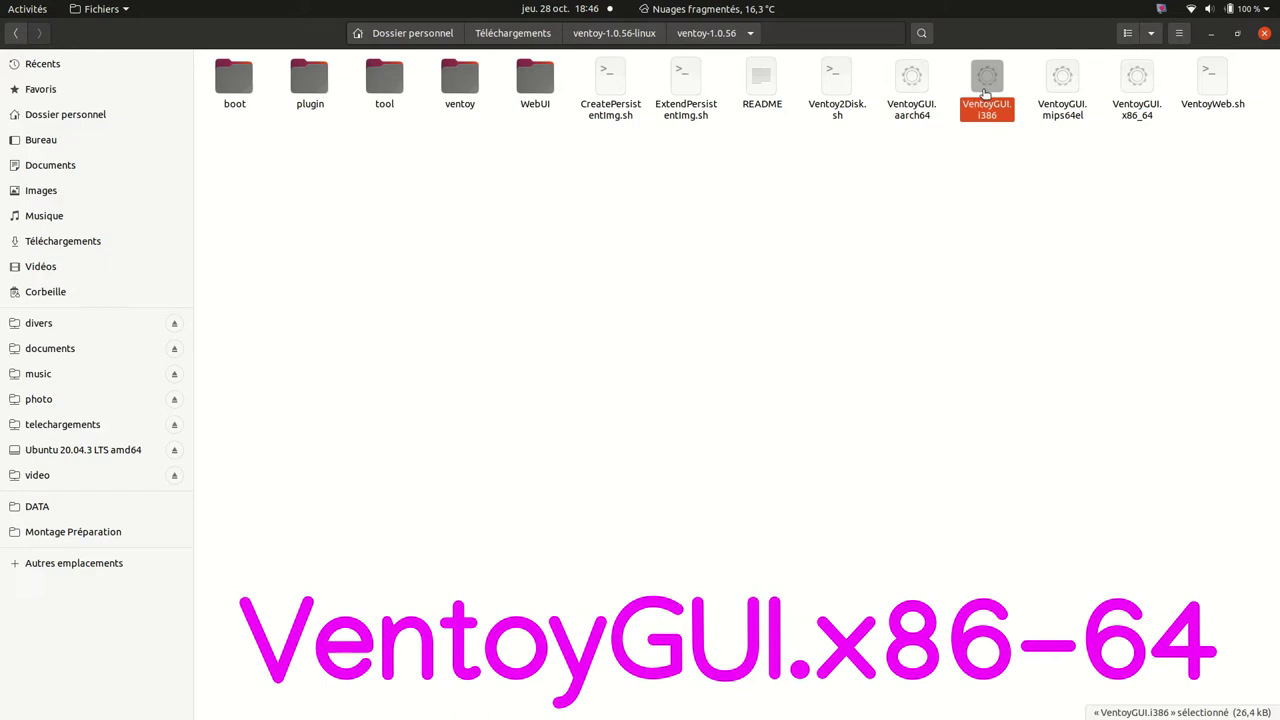
click(898, 108)
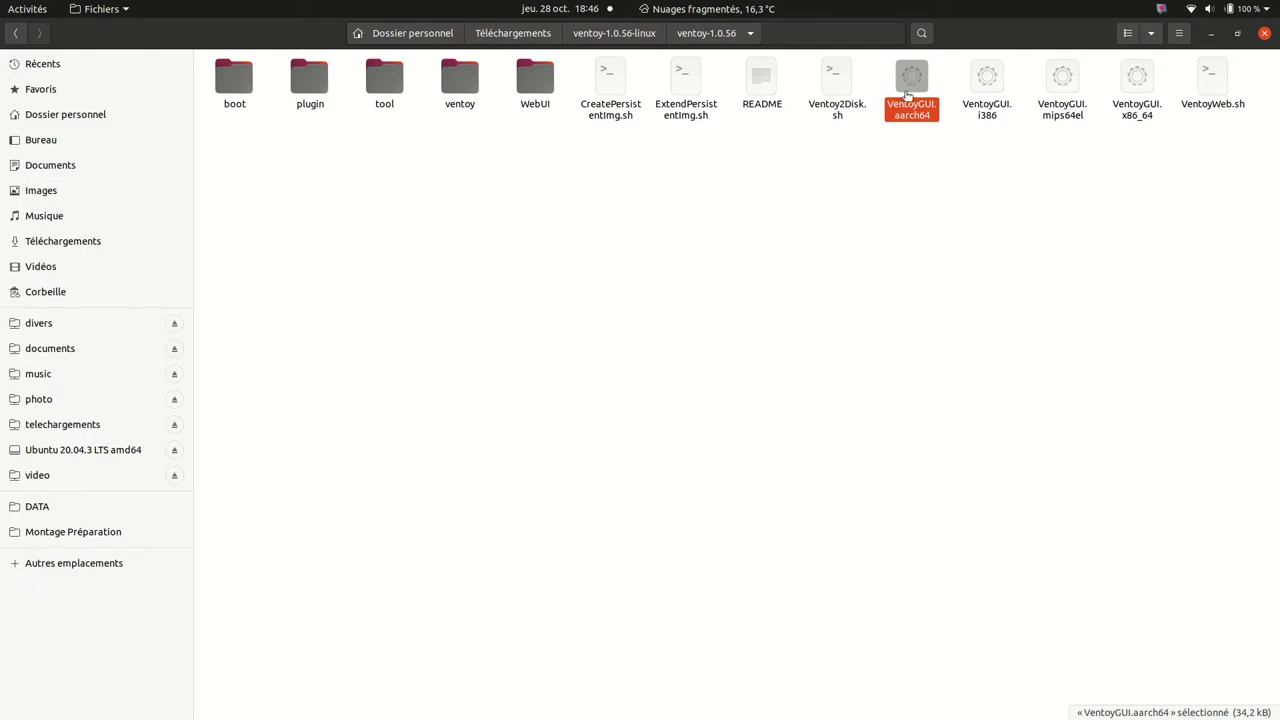
click(997, 223)
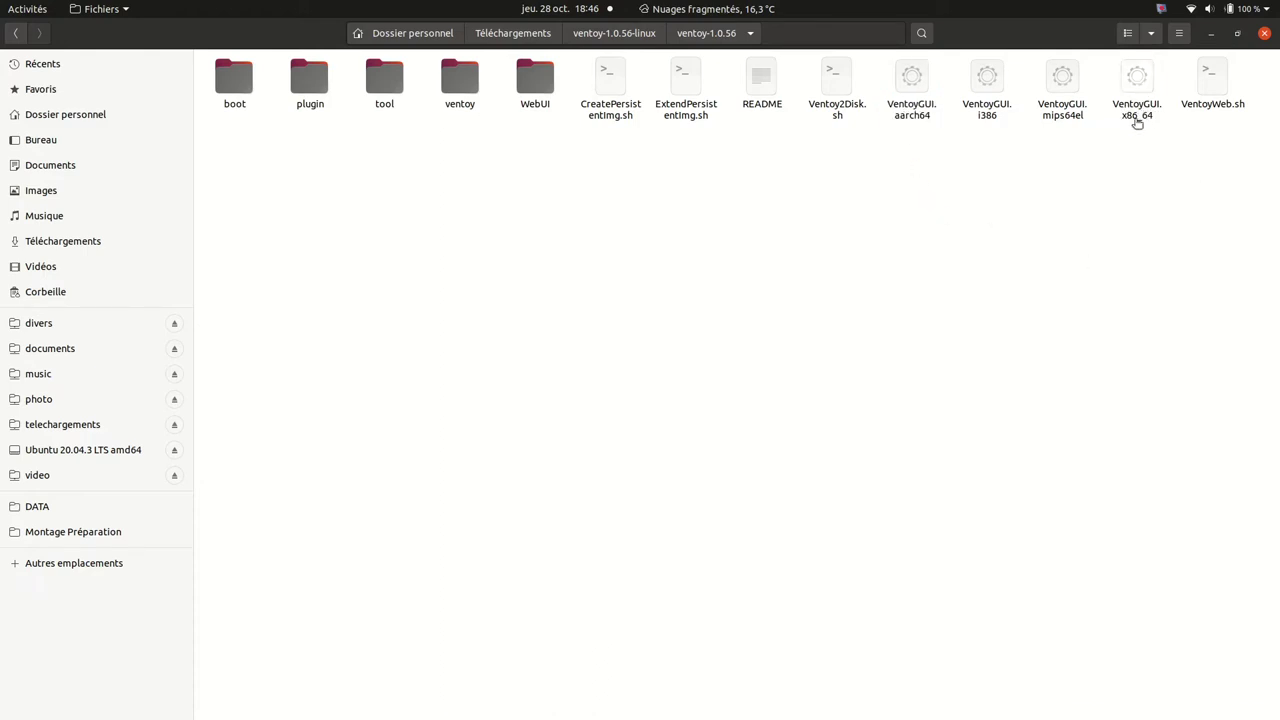
Launch VentoyGUI.x86_64 and authenticate as superuser with the account password.
click(1136, 80)
double_click(1136, 80)
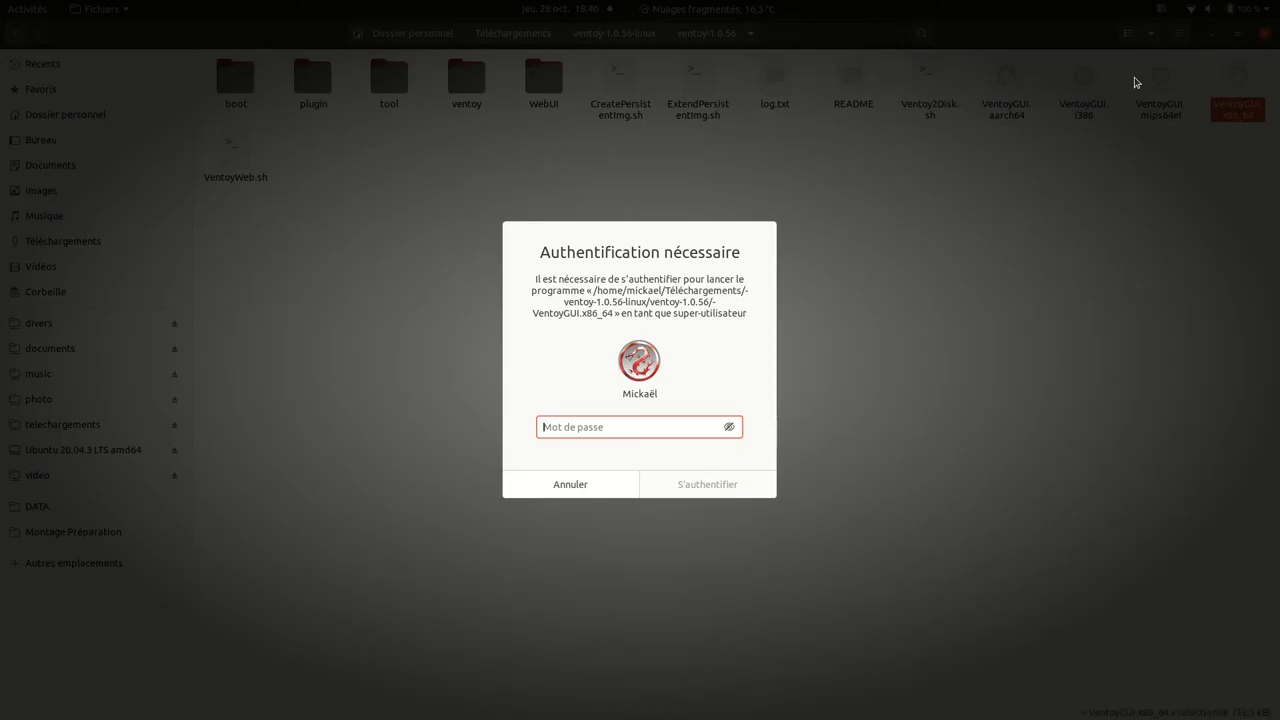
text(*)
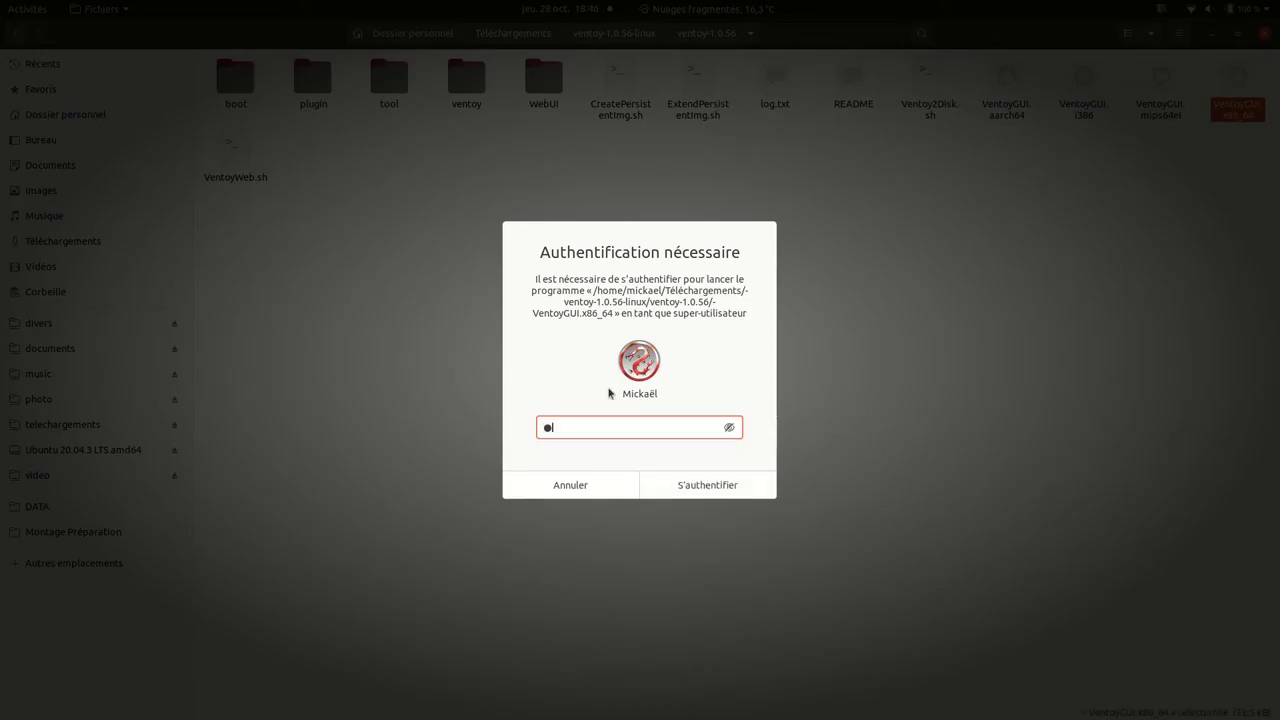
key(Return)
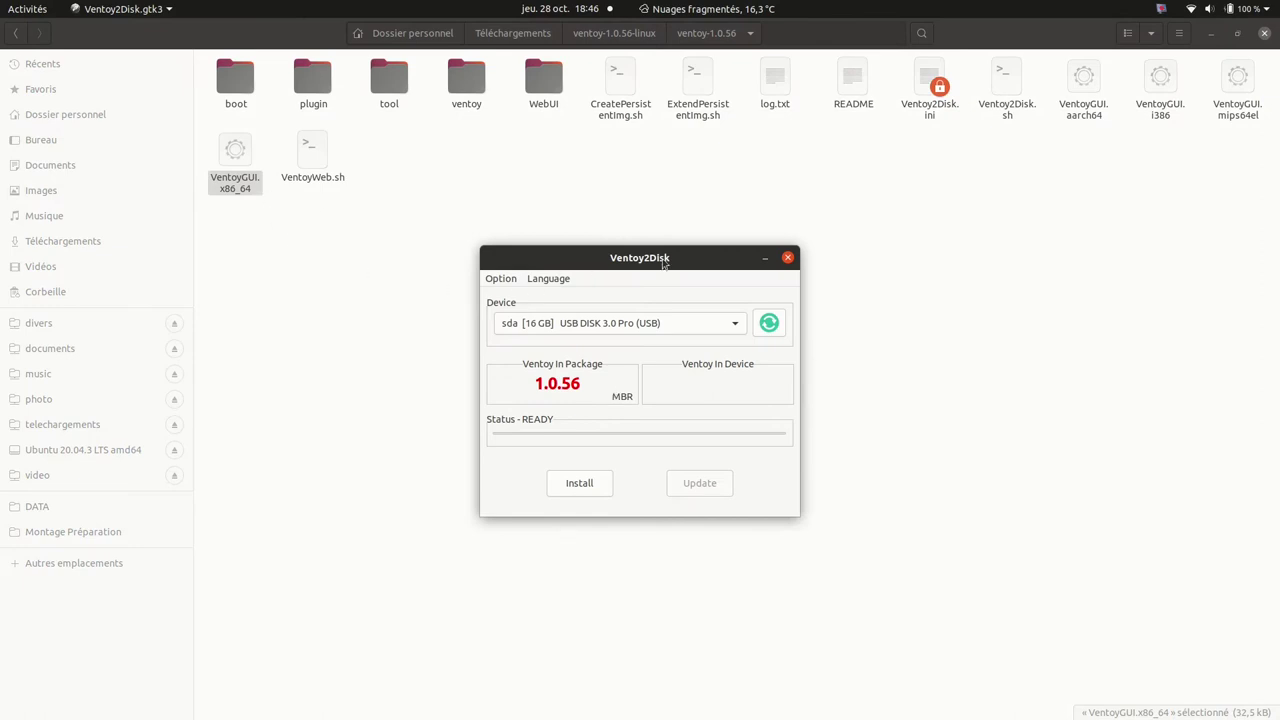
Minimize the windows behind Ventoy2Disk and set its interface language to French.
click(1215, 40)
click(1215, 40)
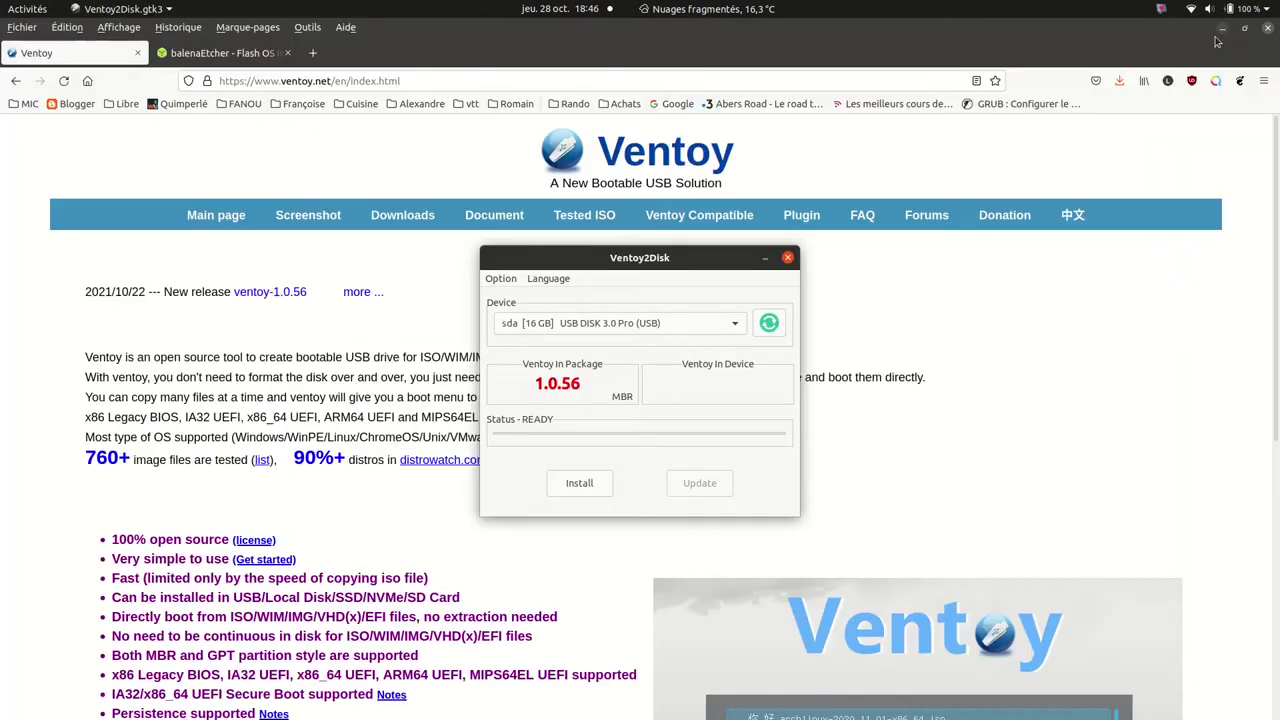
click(1215, 40)
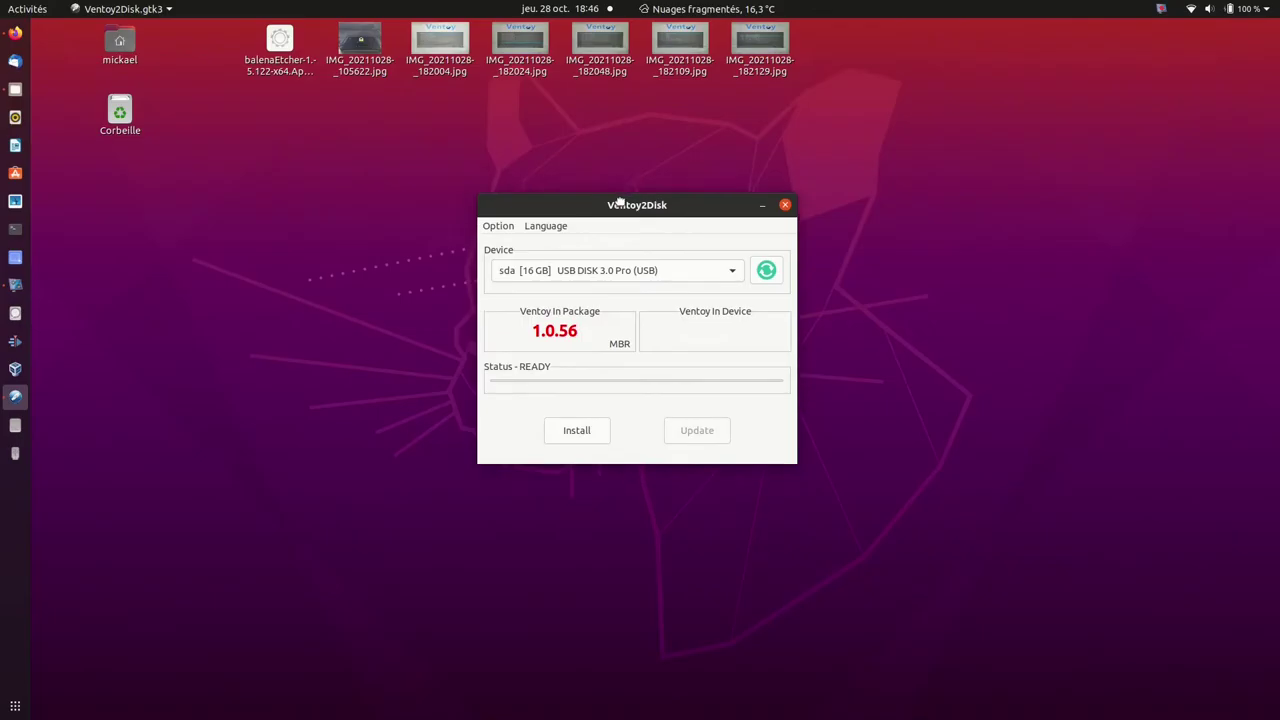
click(543, 218)
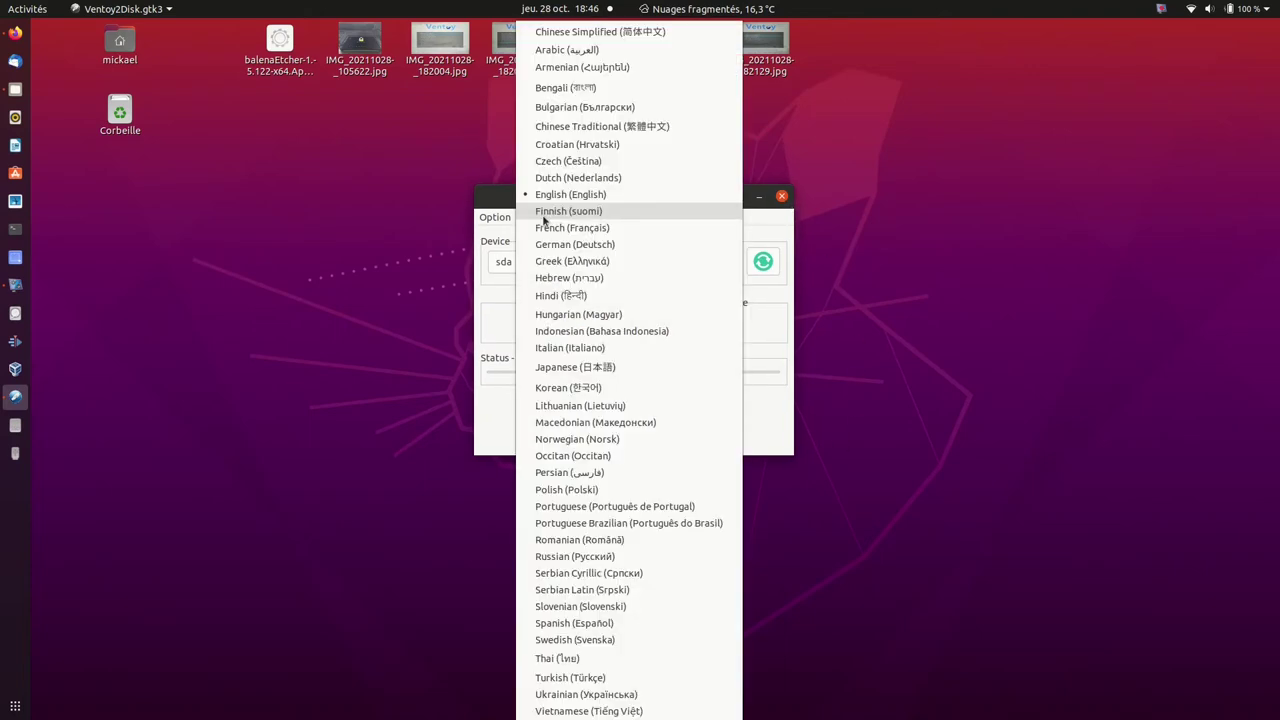
click(563, 227)
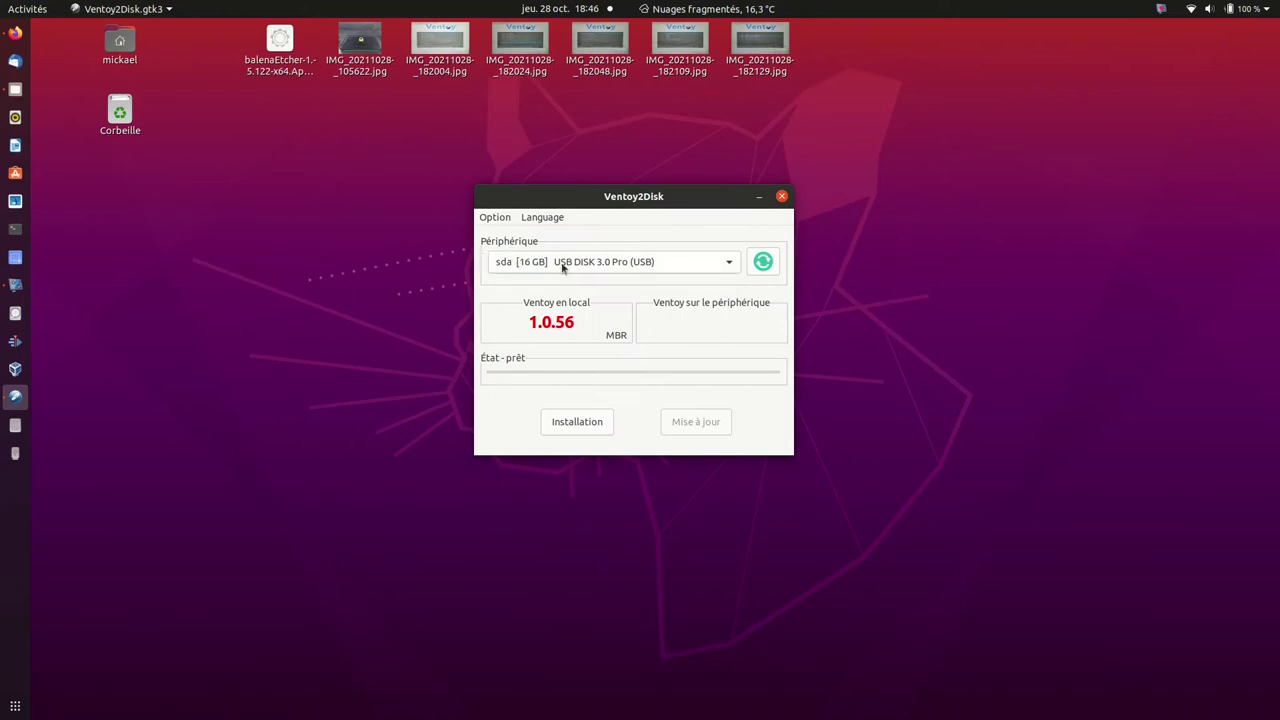
Inspect the target device list with the display of all devices enabled, and turn that option back off.
click(727, 264)
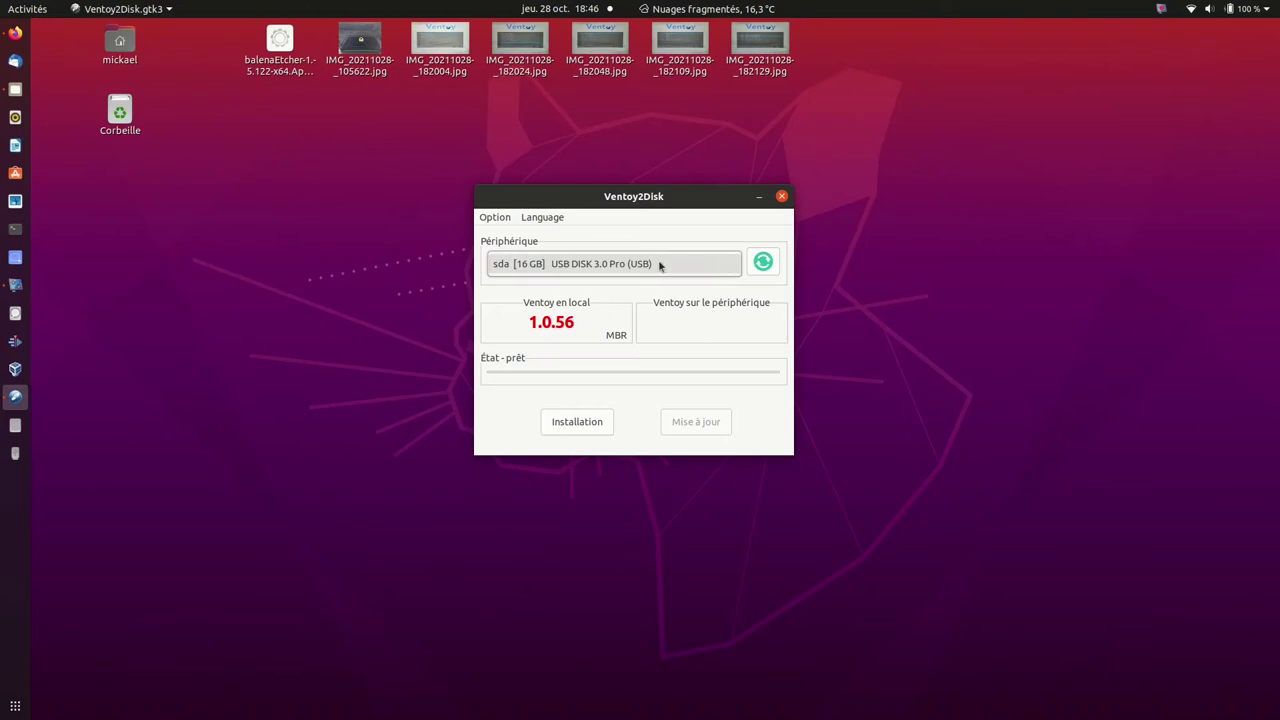
click(716, 265)
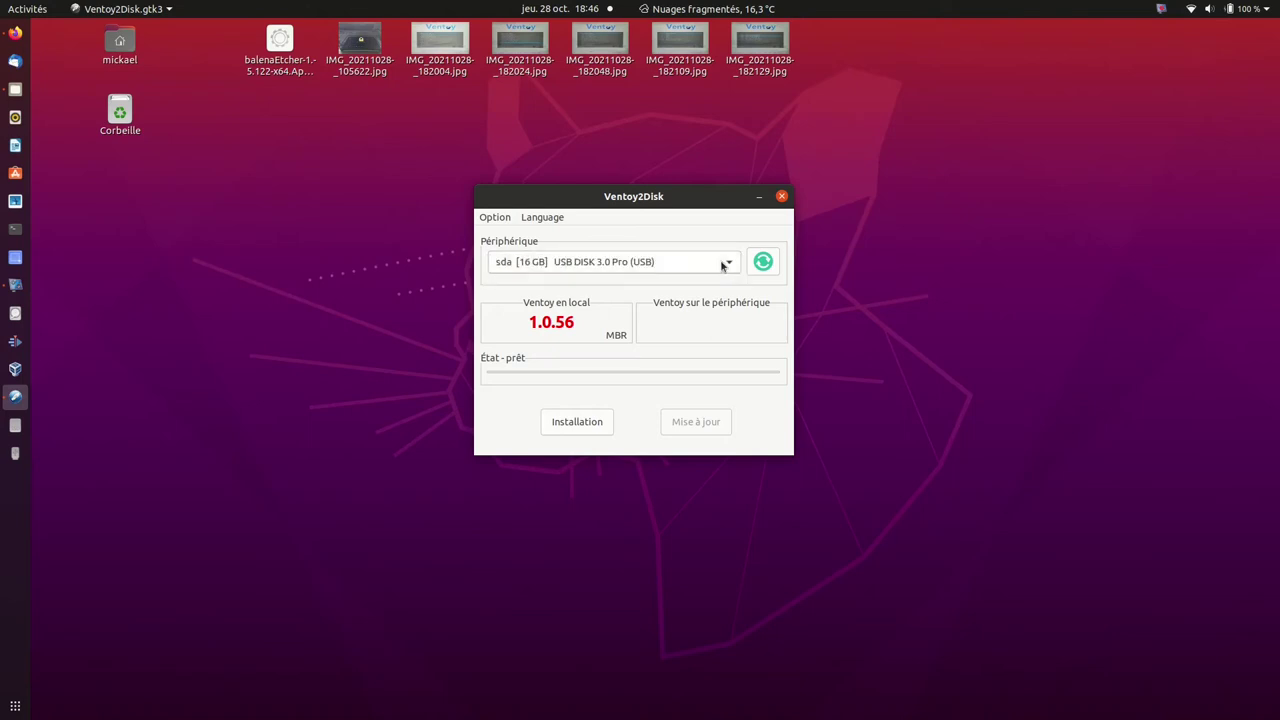
click(491, 218)
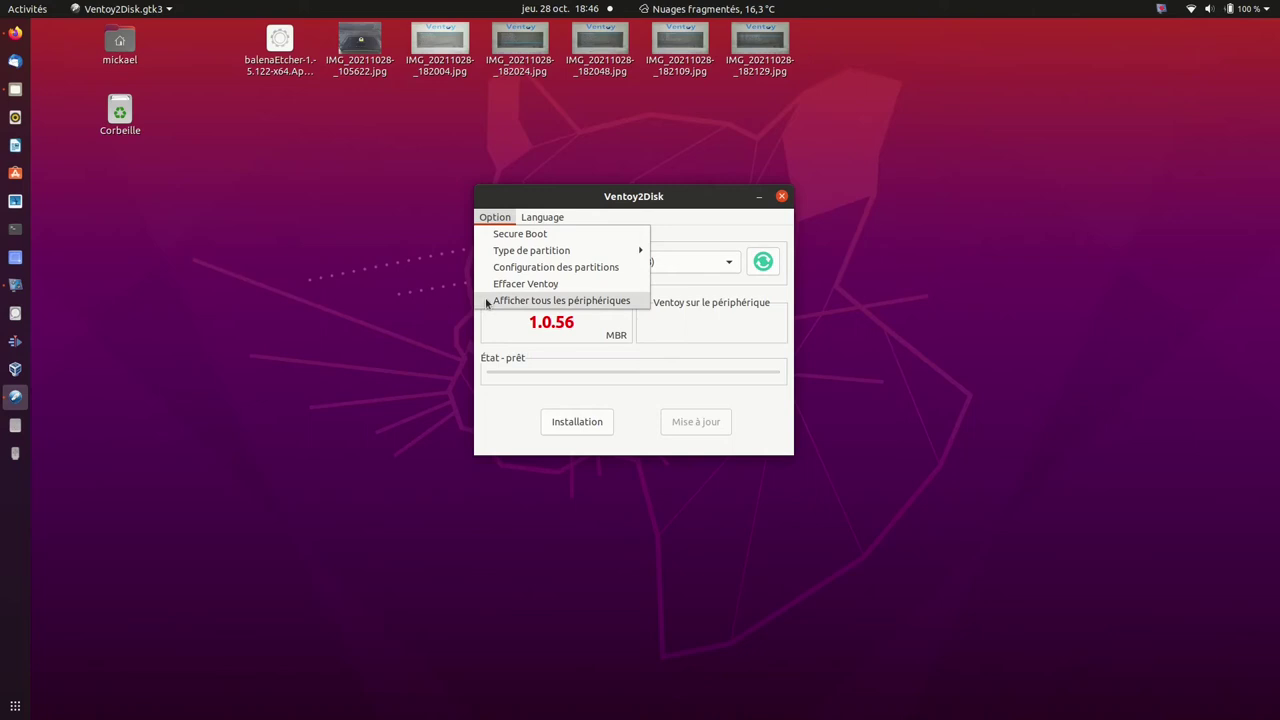
click(548, 302)
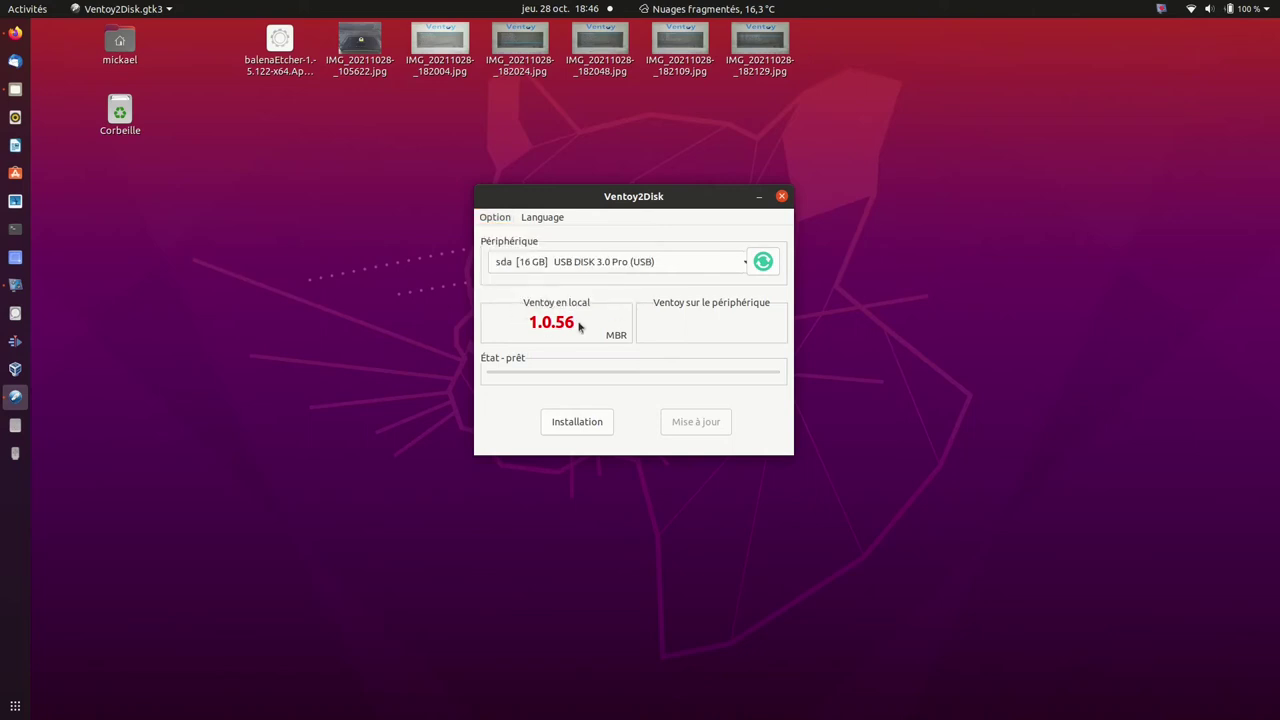
click(725, 266)
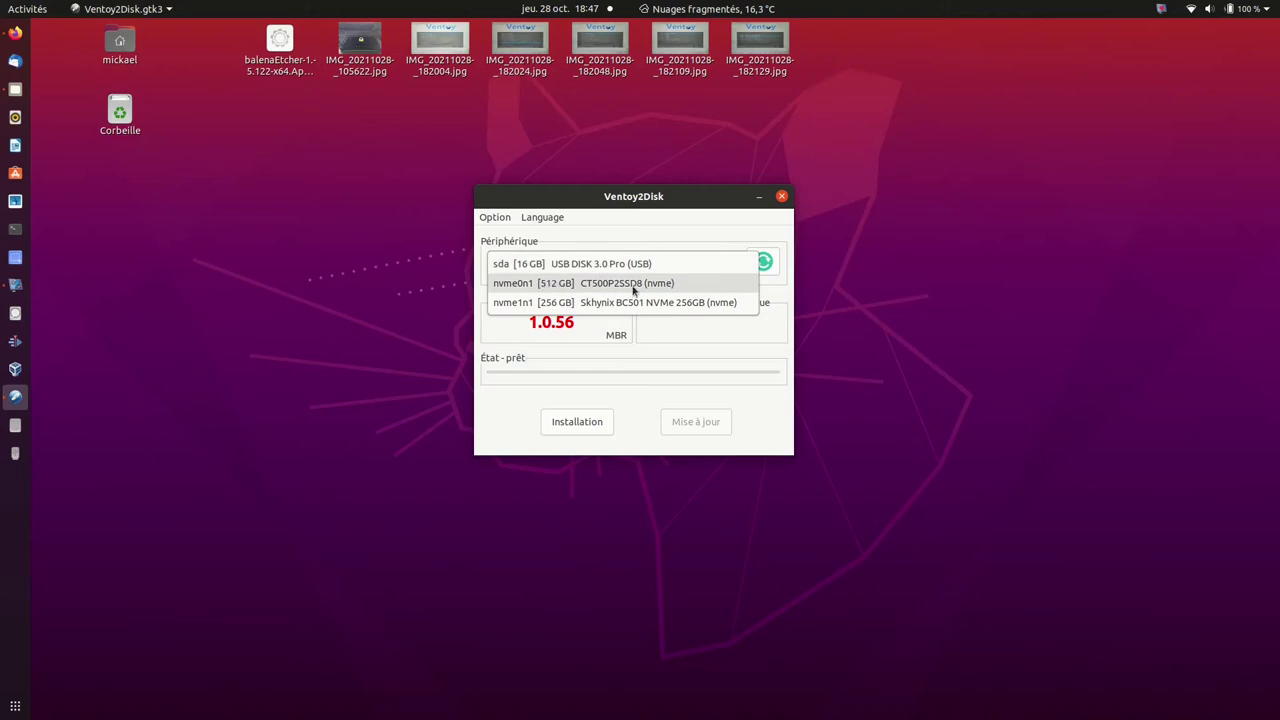
click(492, 222)
click(493, 217)
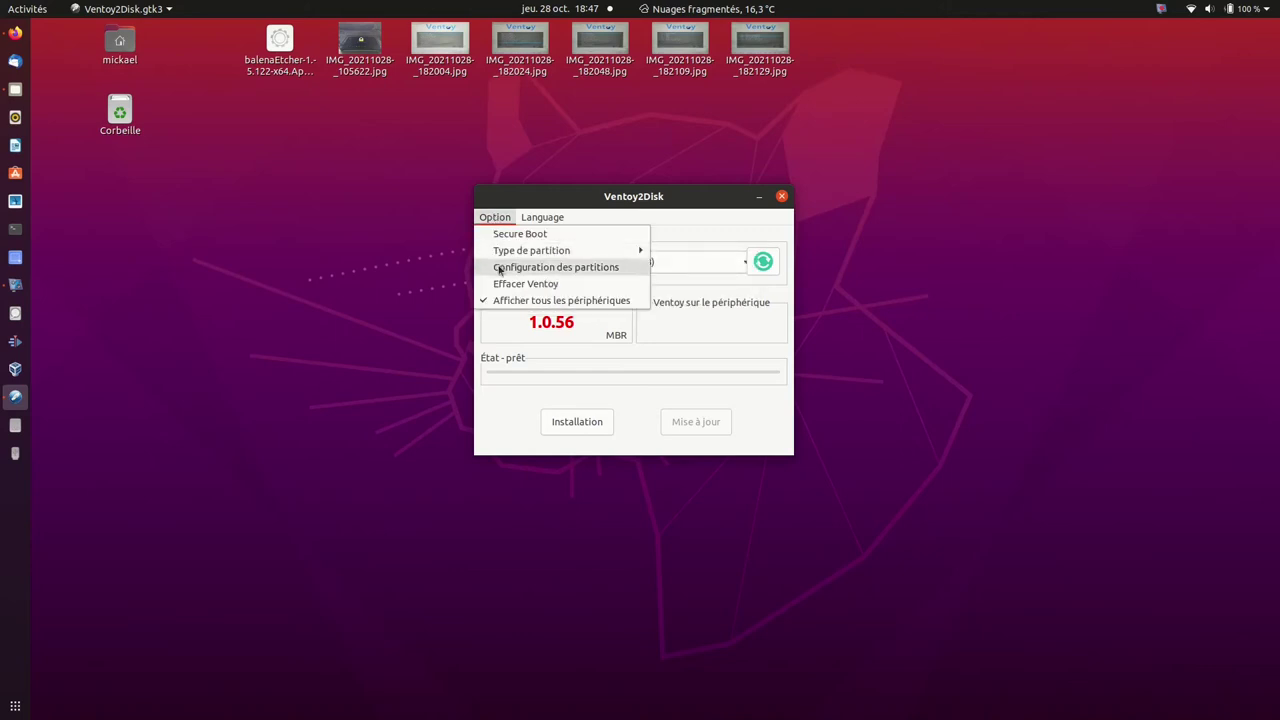
click(483, 304)
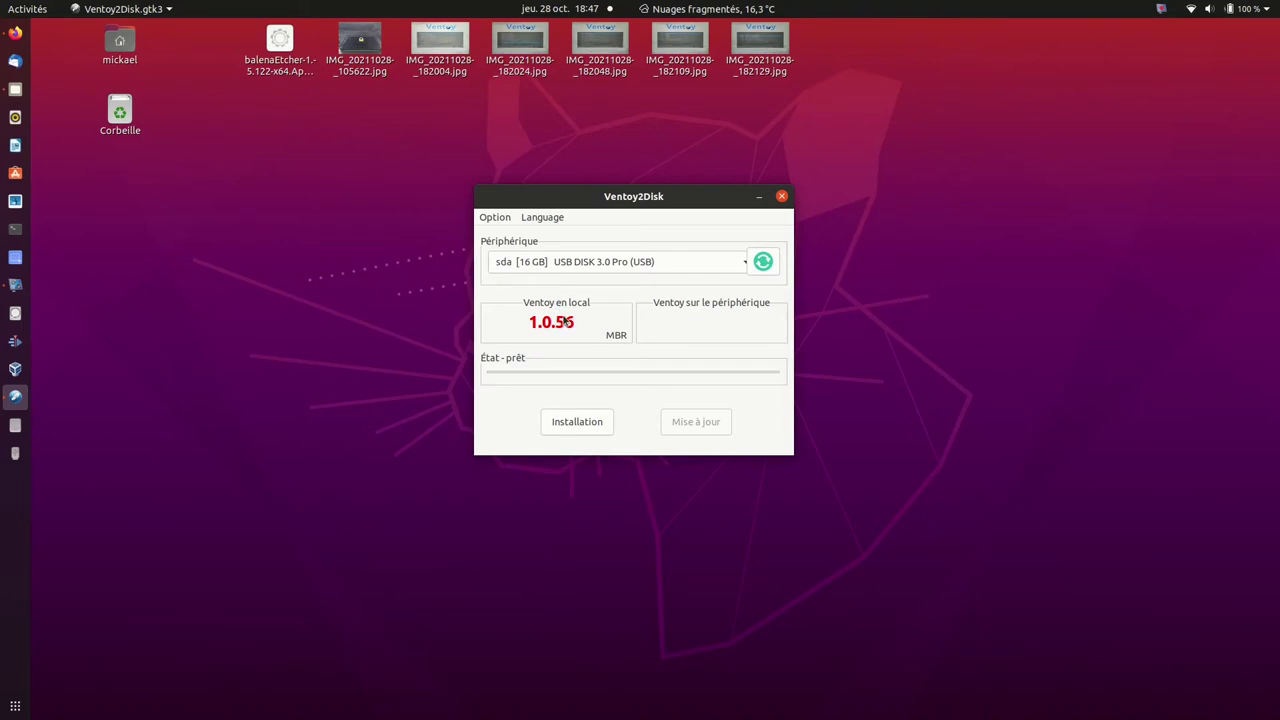
Review the Ventoy2Disk options, then view the desktop photo IMG_20211028_105622.jpg and close it.
click(490, 220)
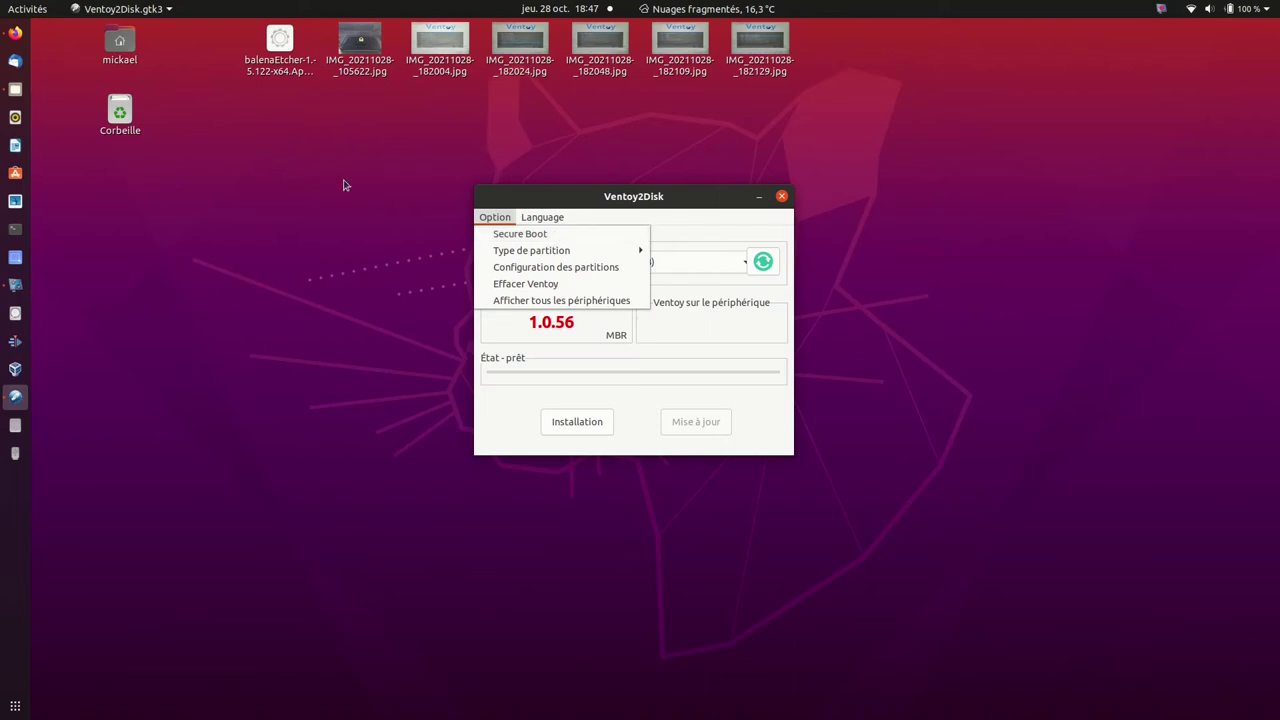
click(375, 46)
double_click(375, 46)
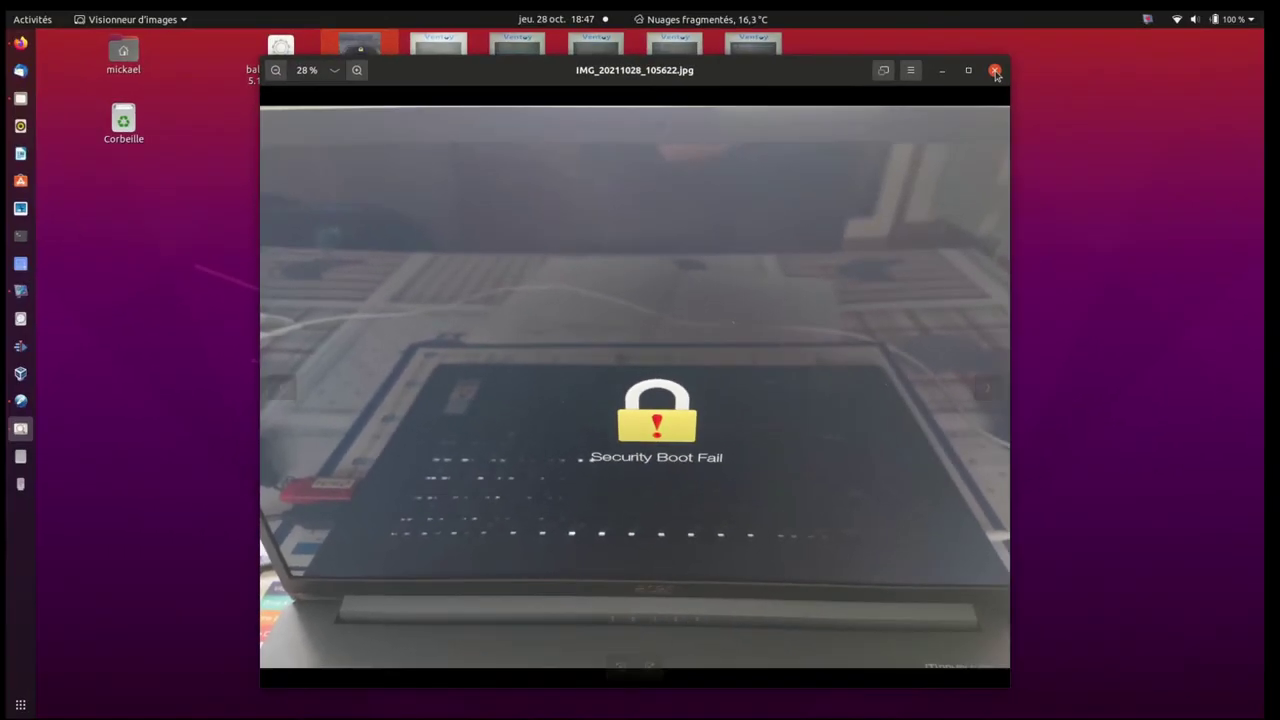
click(995, 72)
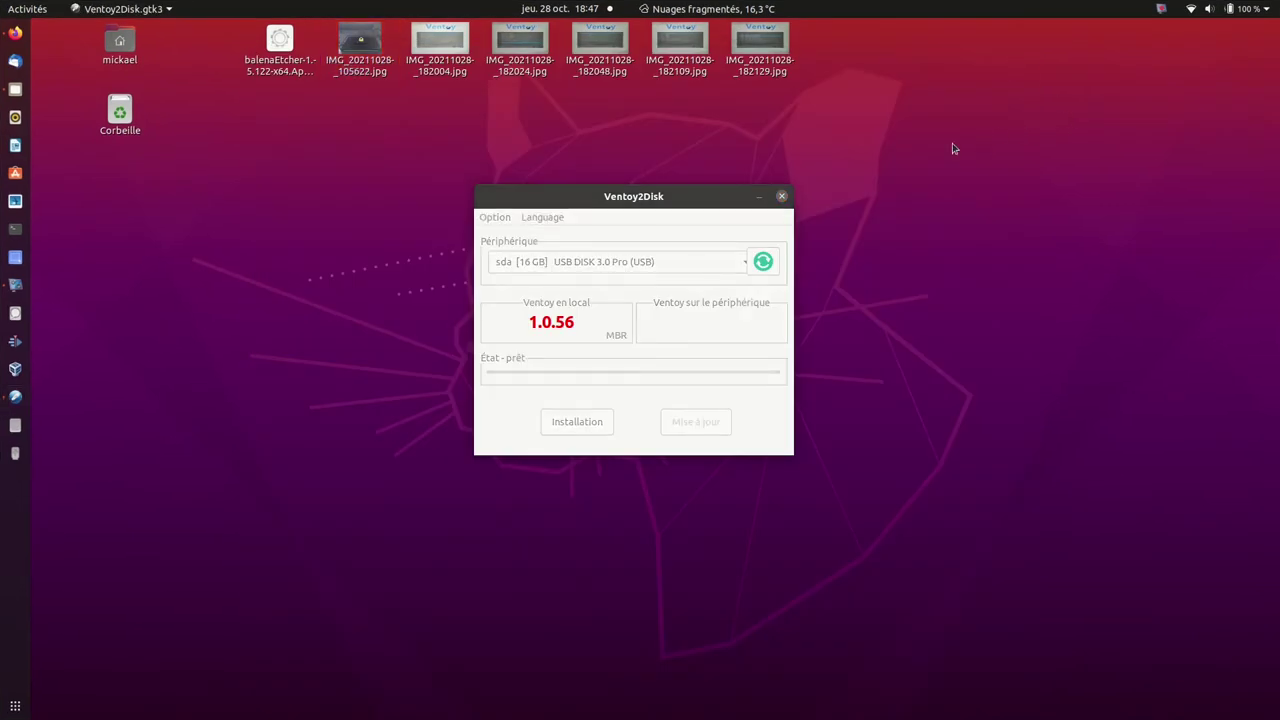
Enable Secure Boot support for the Ventoy installation, check the option, and switch it off again.
click(511, 206)
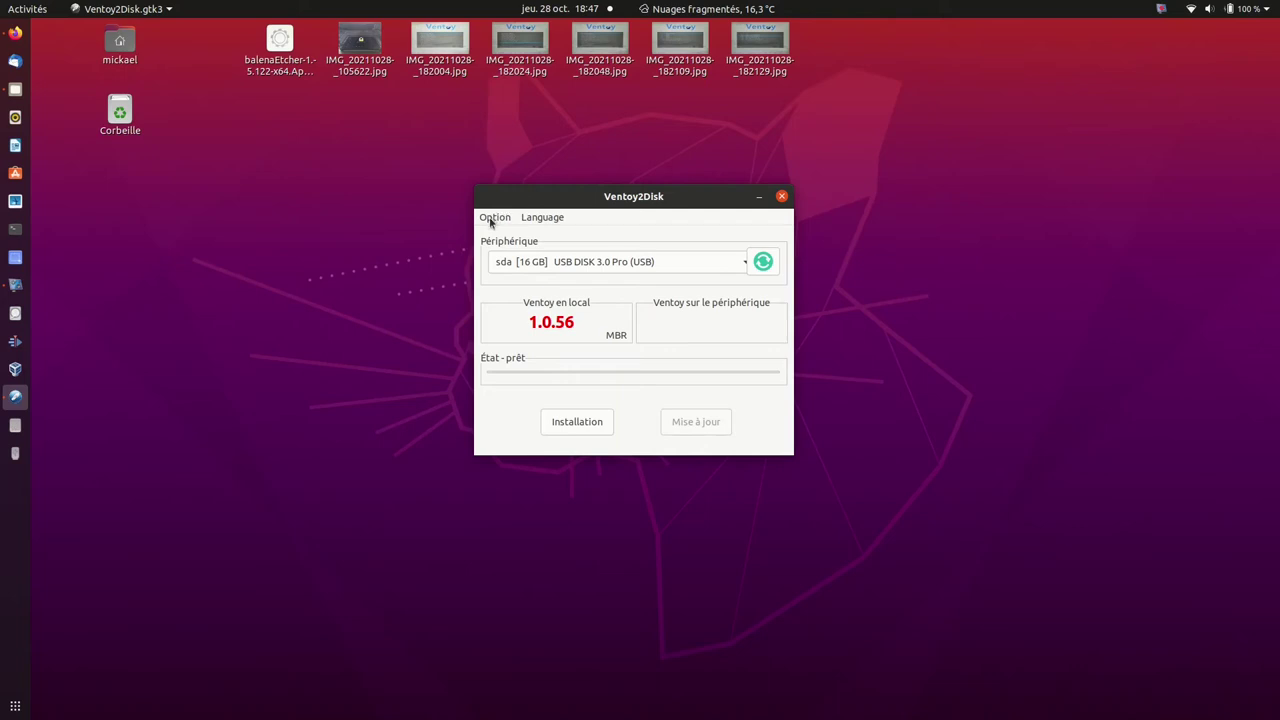
click(493, 220)
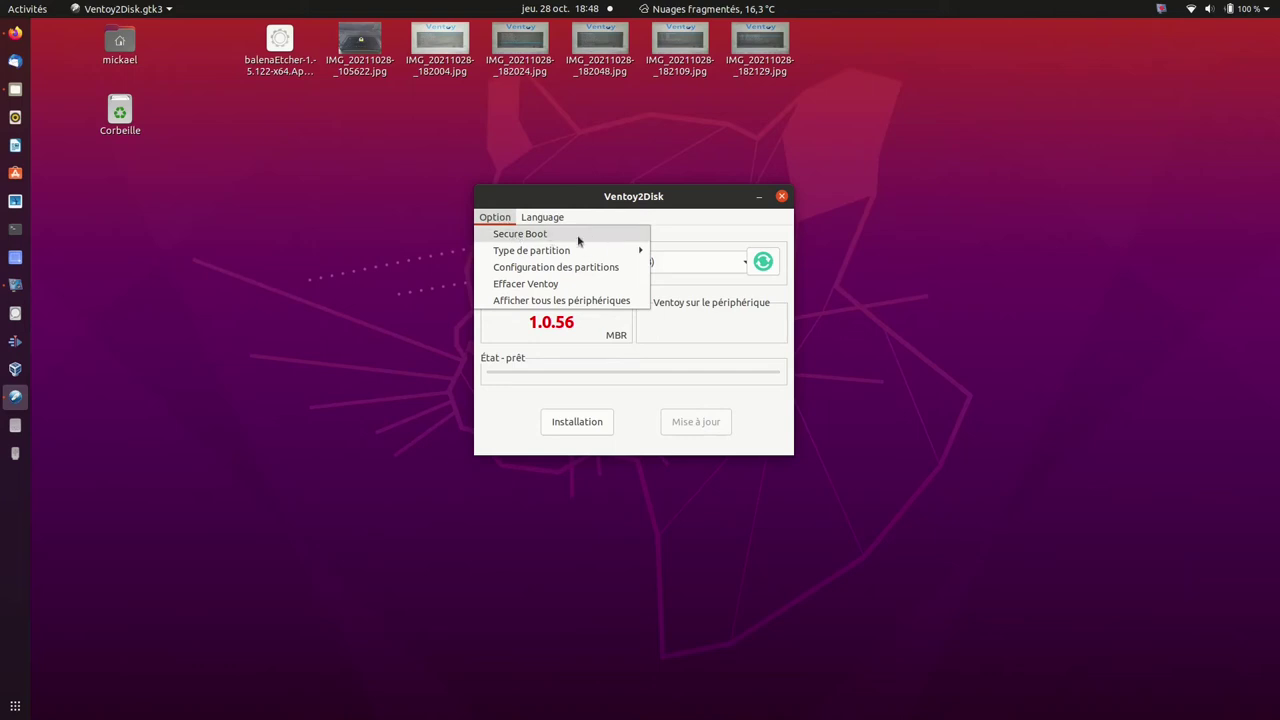
click(483, 236)
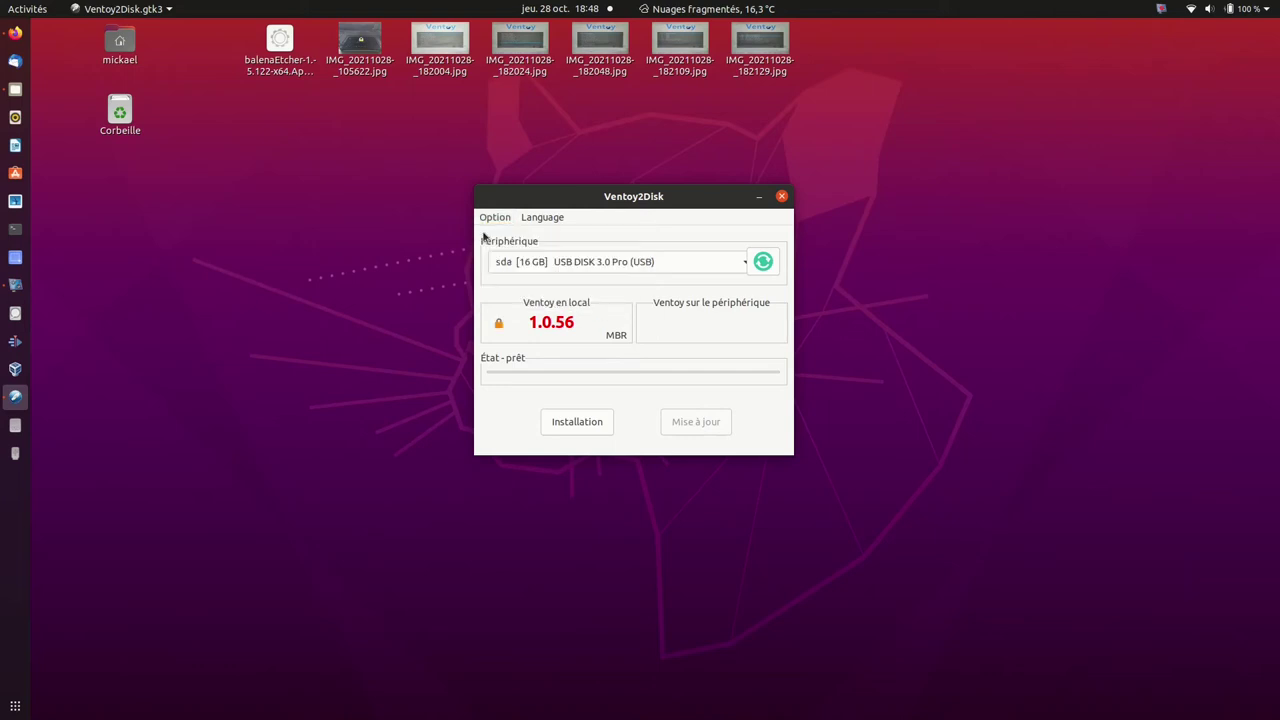
click(491, 219)
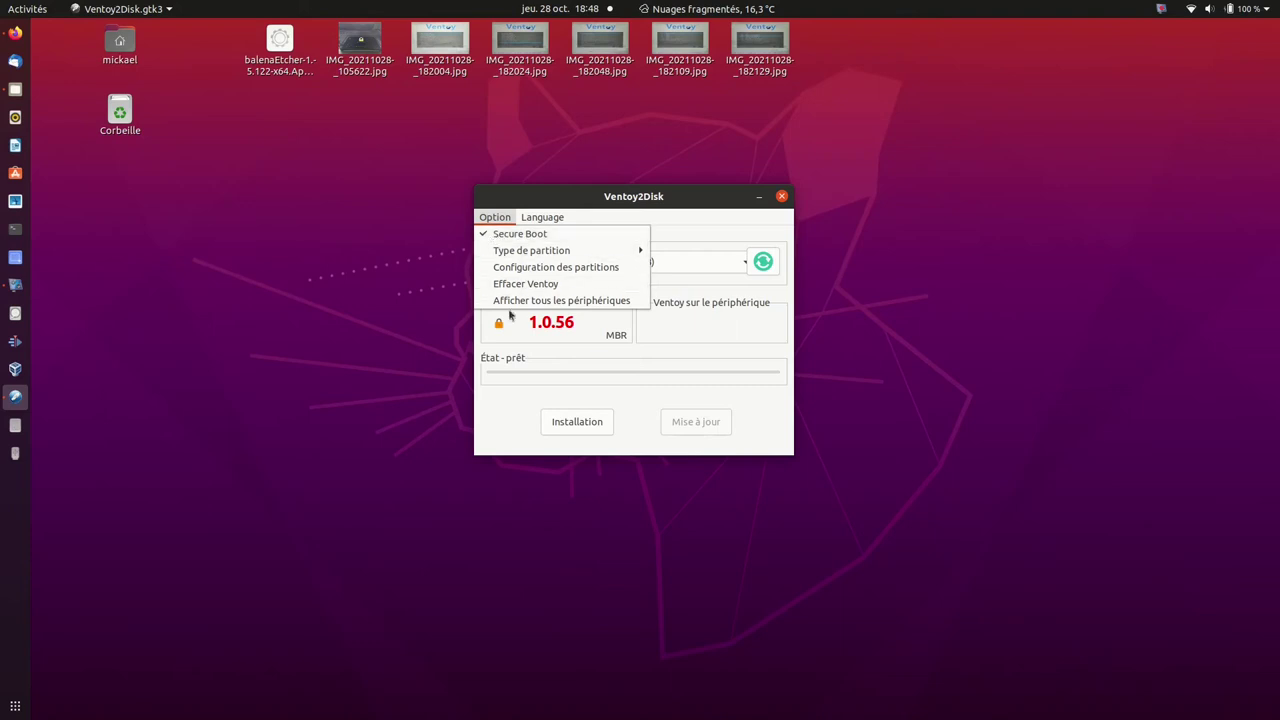
click(516, 334)
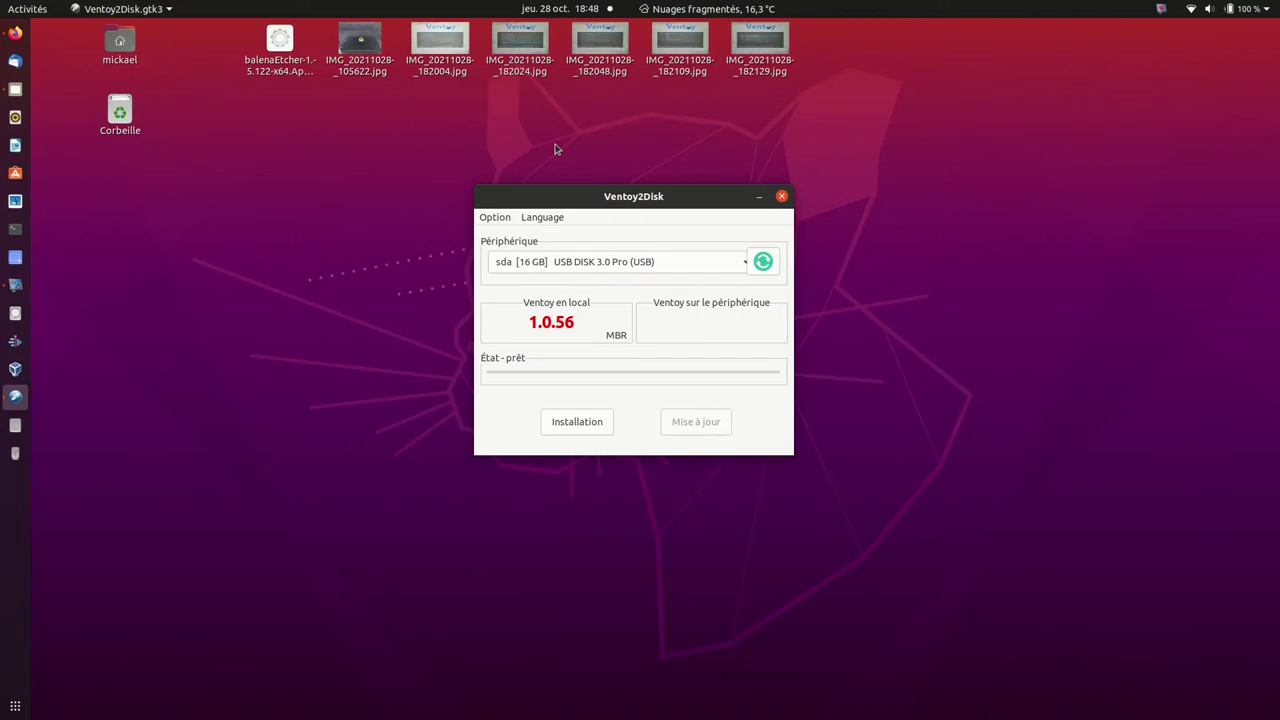
Set the partition type for the Ventoy installation to GPT.
click(490, 220)
mouse_move(499, 257)
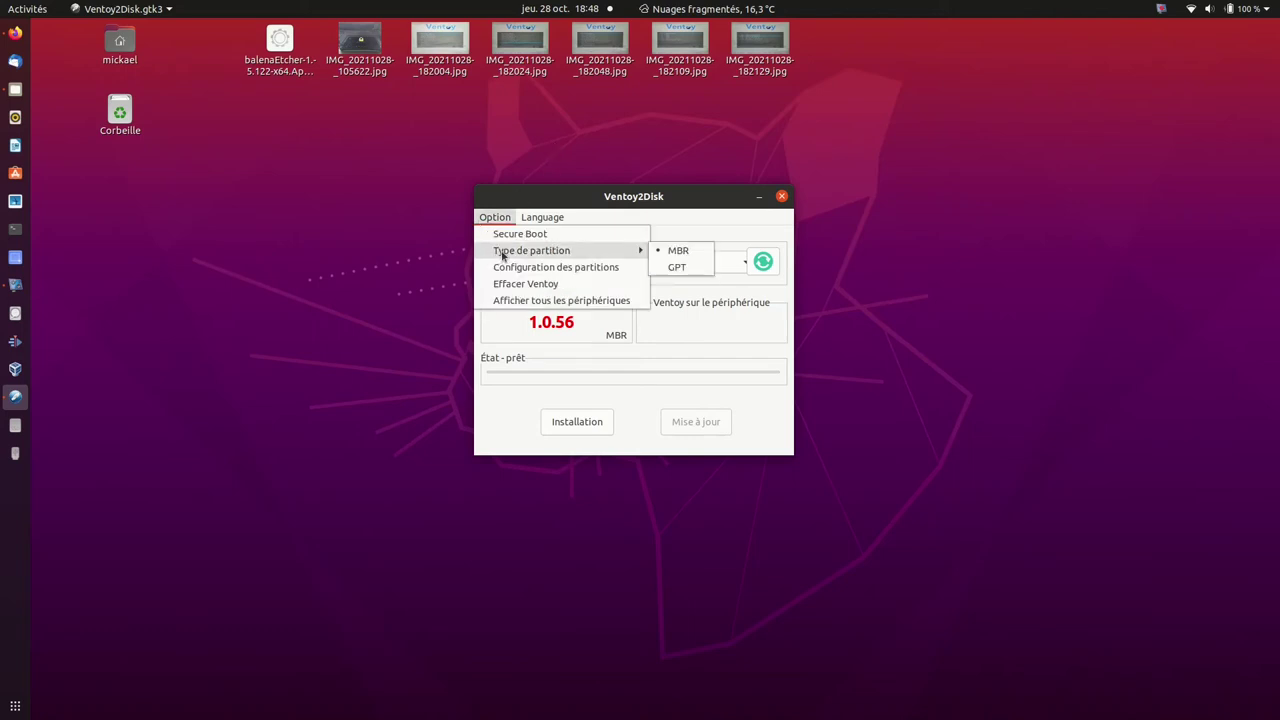
click(677, 268)
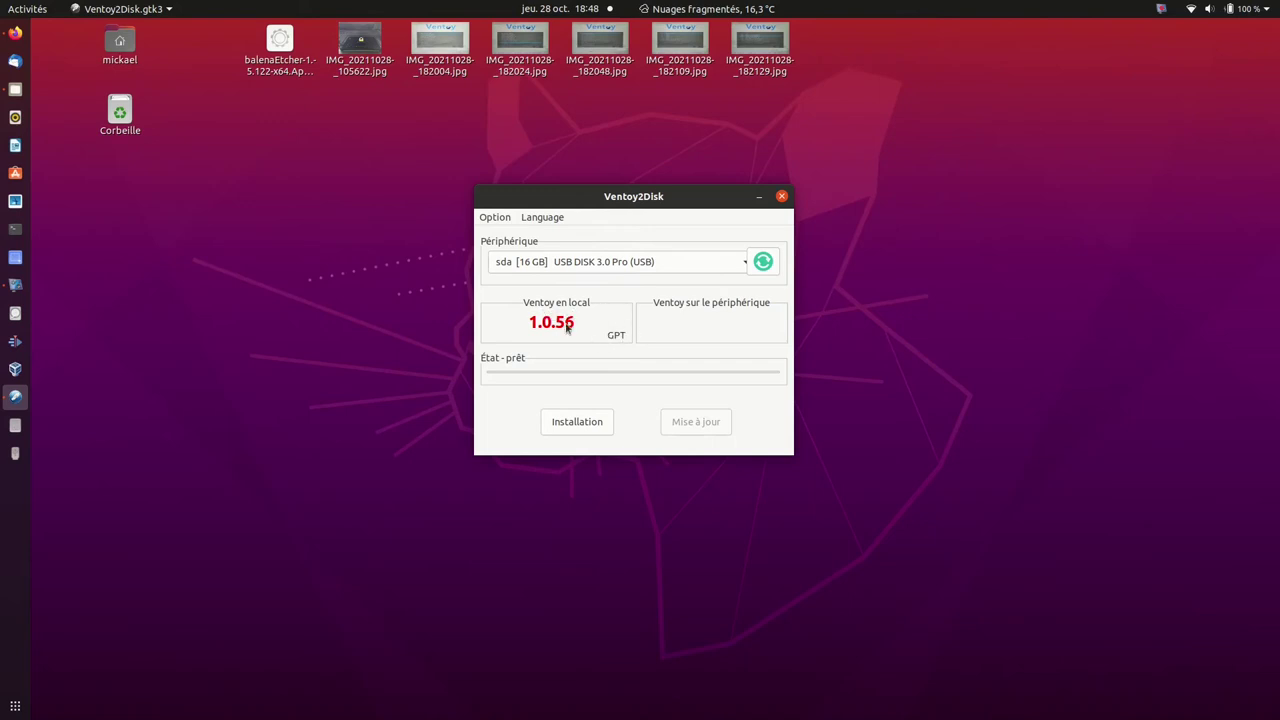
Configure the Ventoy partitions to reserve 1 GB of space at the end of the disk.
click(494, 217)
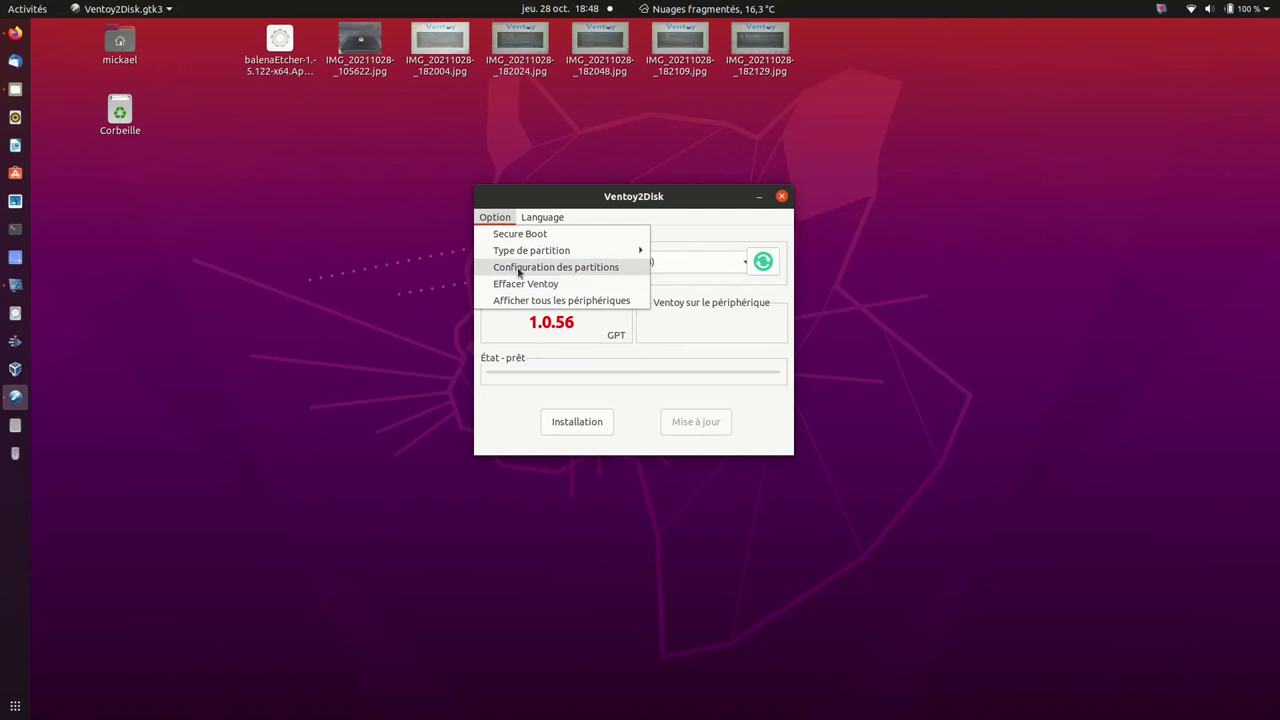
click(519, 270)
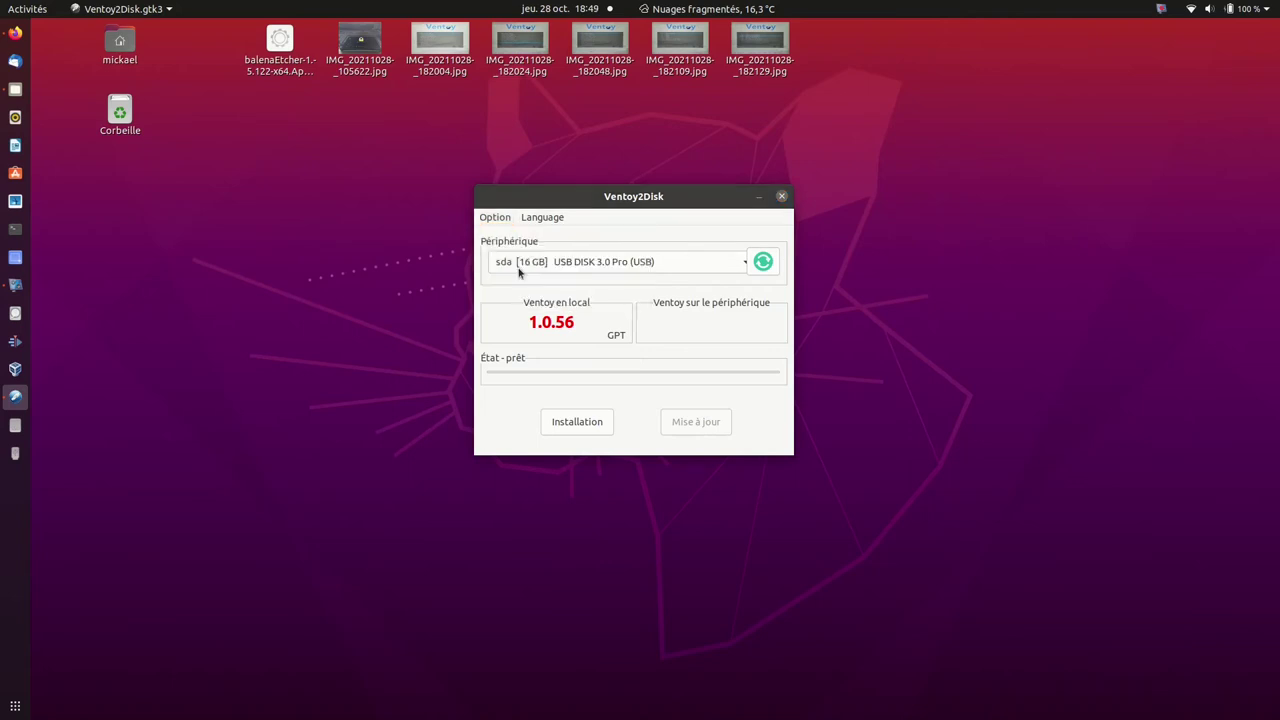
drag(621, 263, 615, 208)
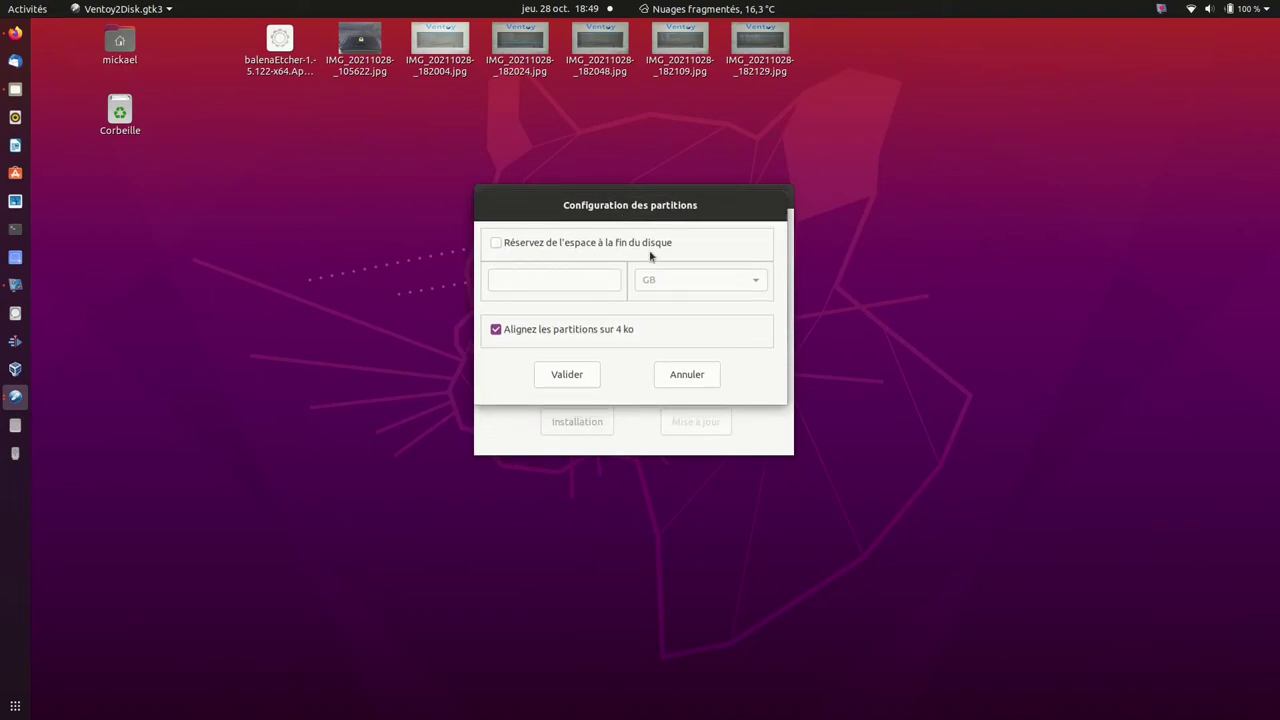
click(496, 244)
click(510, 280)
click(754, 283)
click(674, 280)
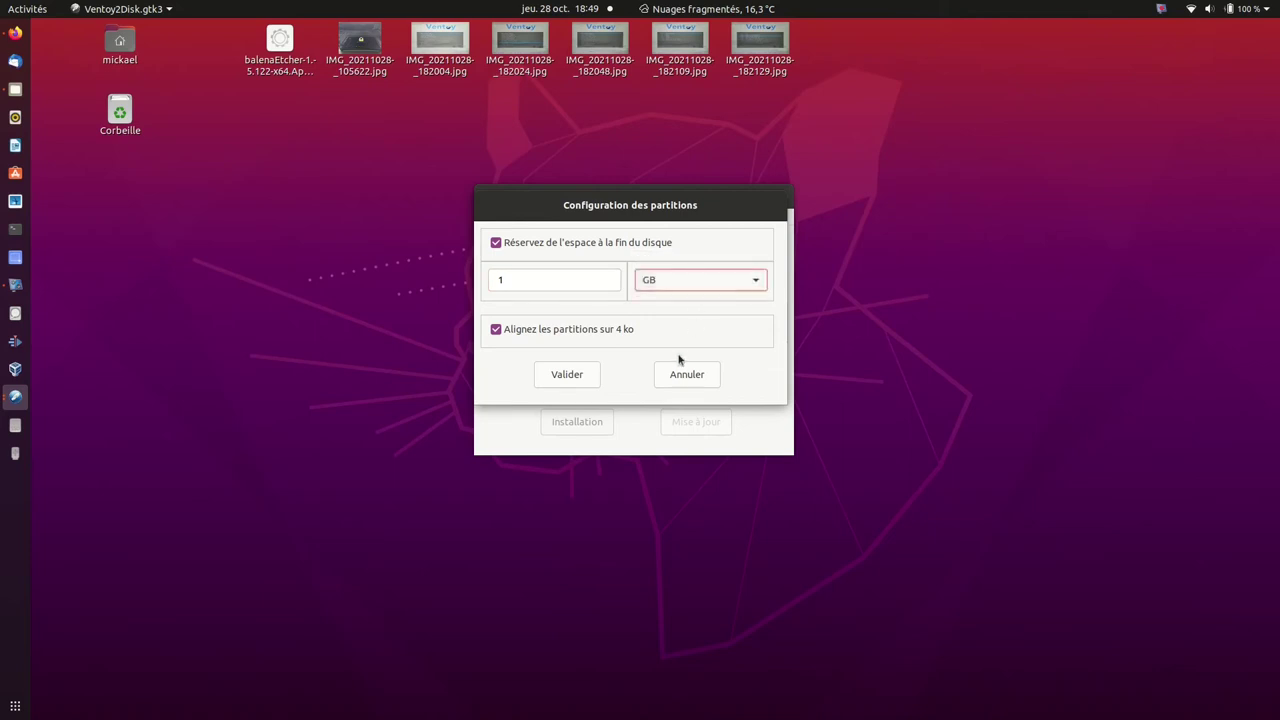
click(563, 374)
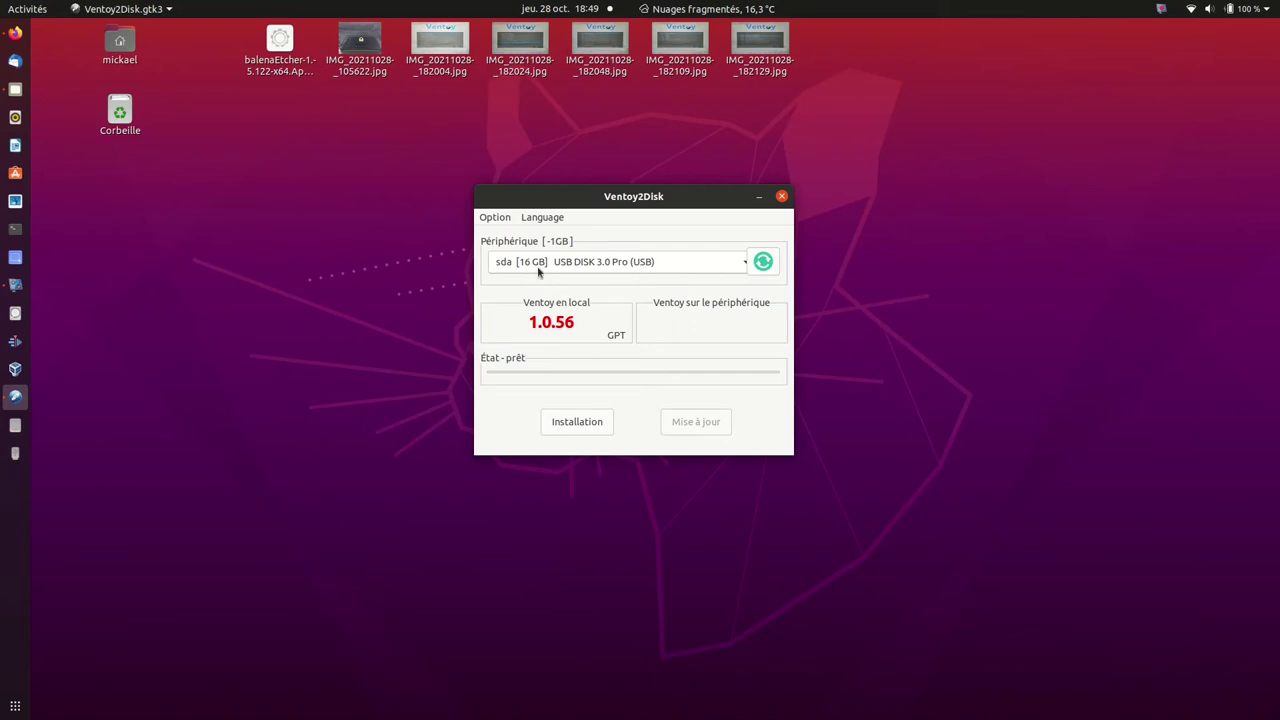
click(497, 218)
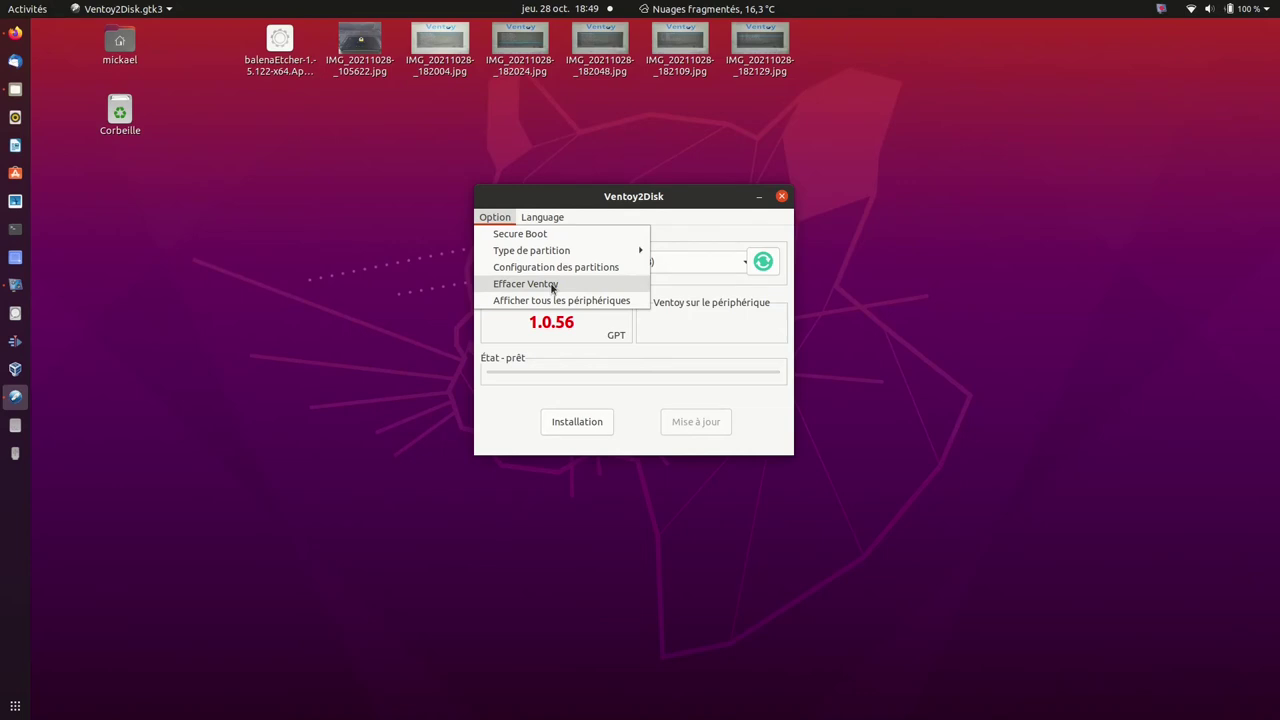
click(297, 280)
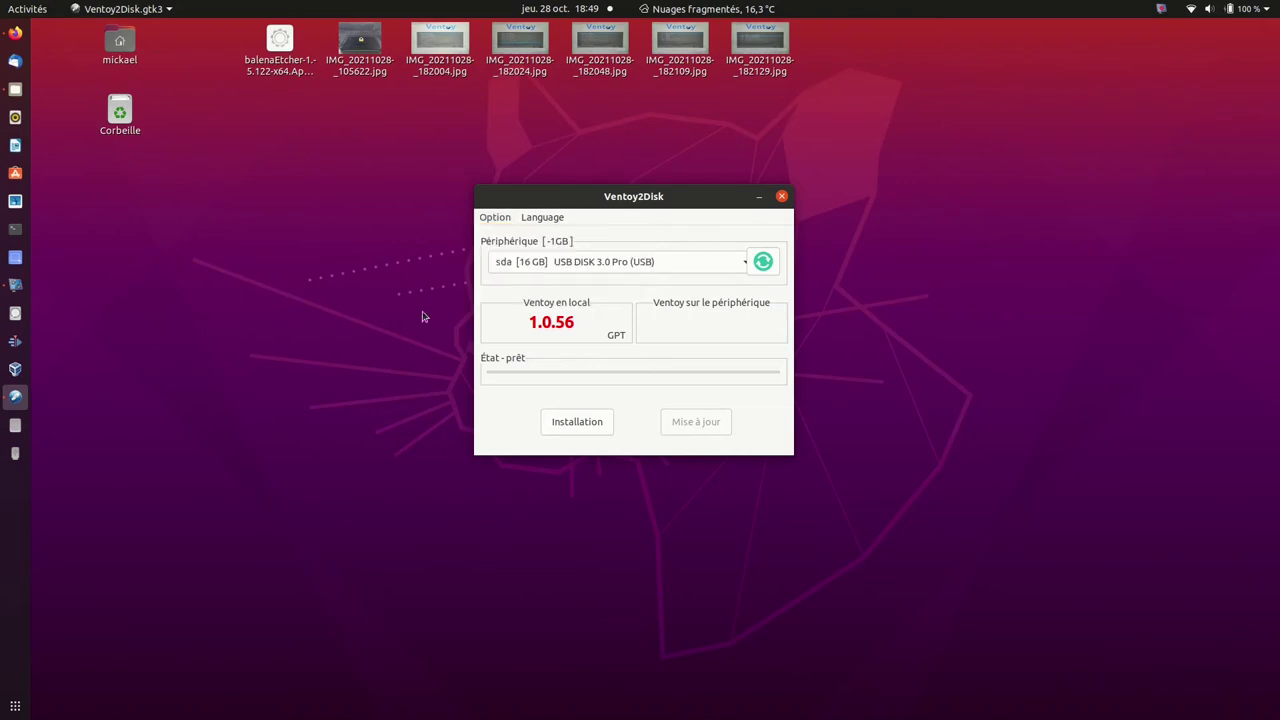
click(490, 217)
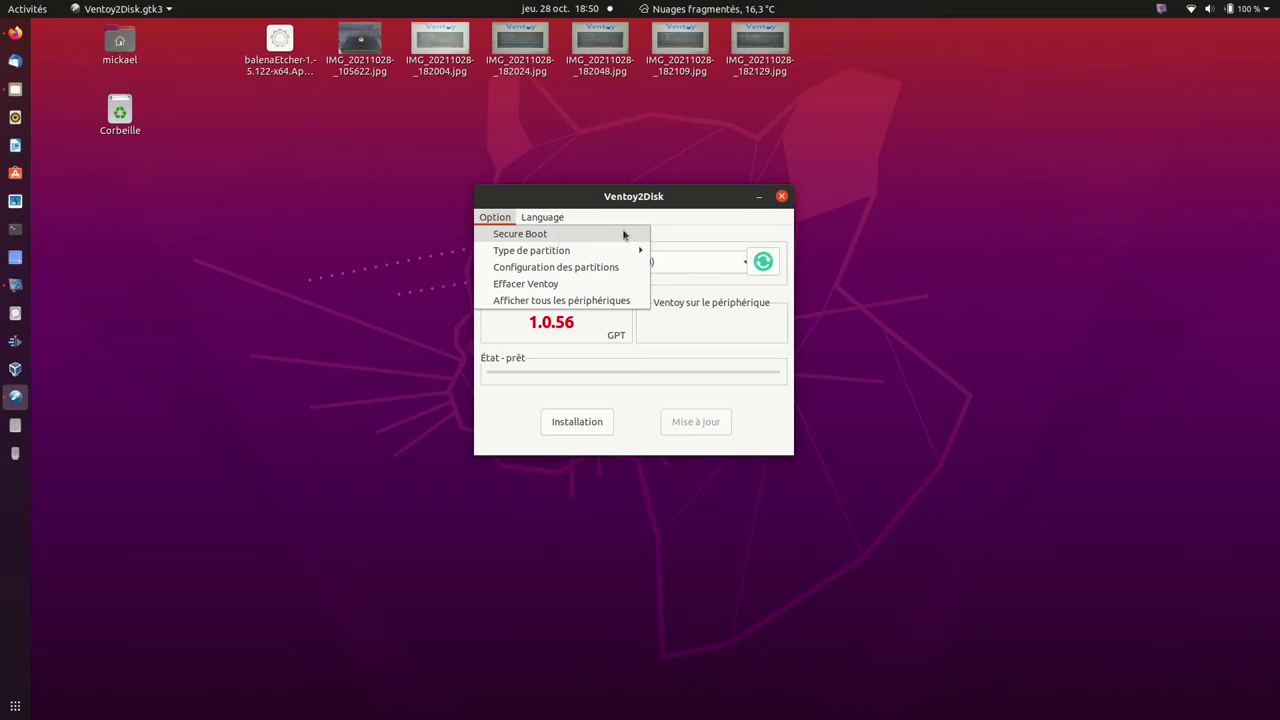
click(693, 201)
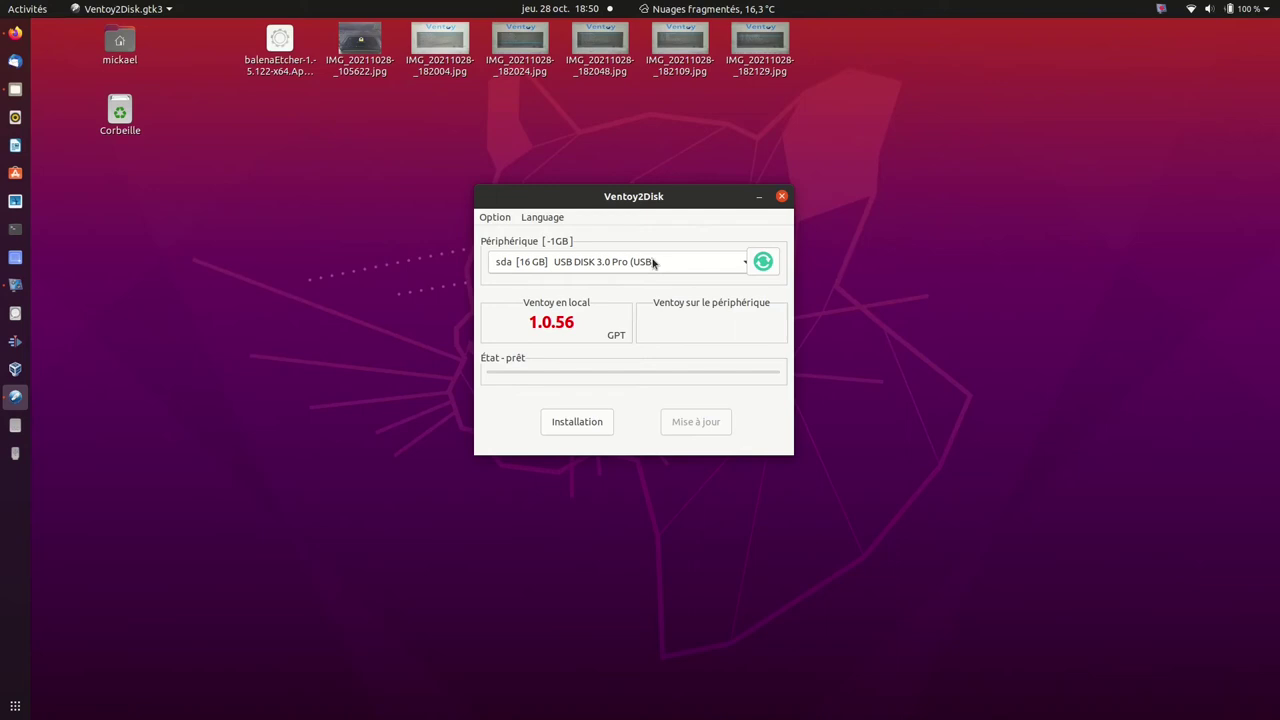
Try to install Ventoy on the 16 GB USB DISK 3.0 Pro (sda), accepting the loss of its data.
click(581, 424)
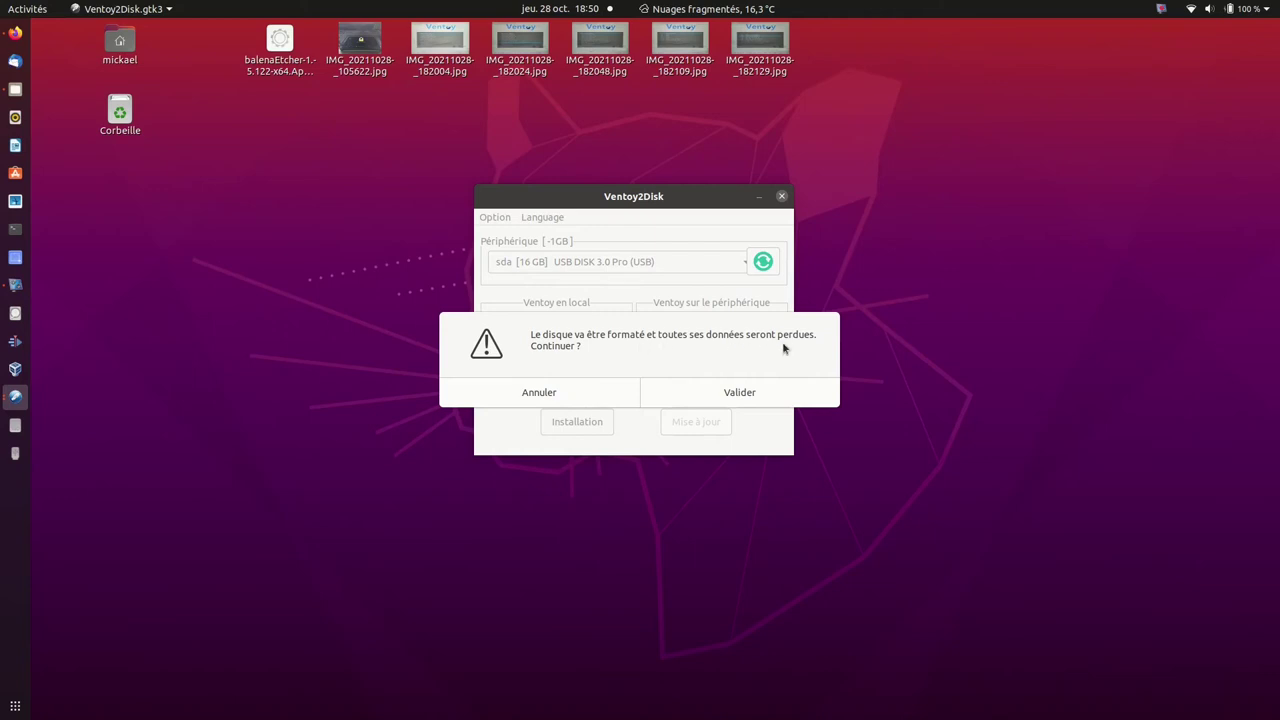
click(731, 394)
click(736, 396)
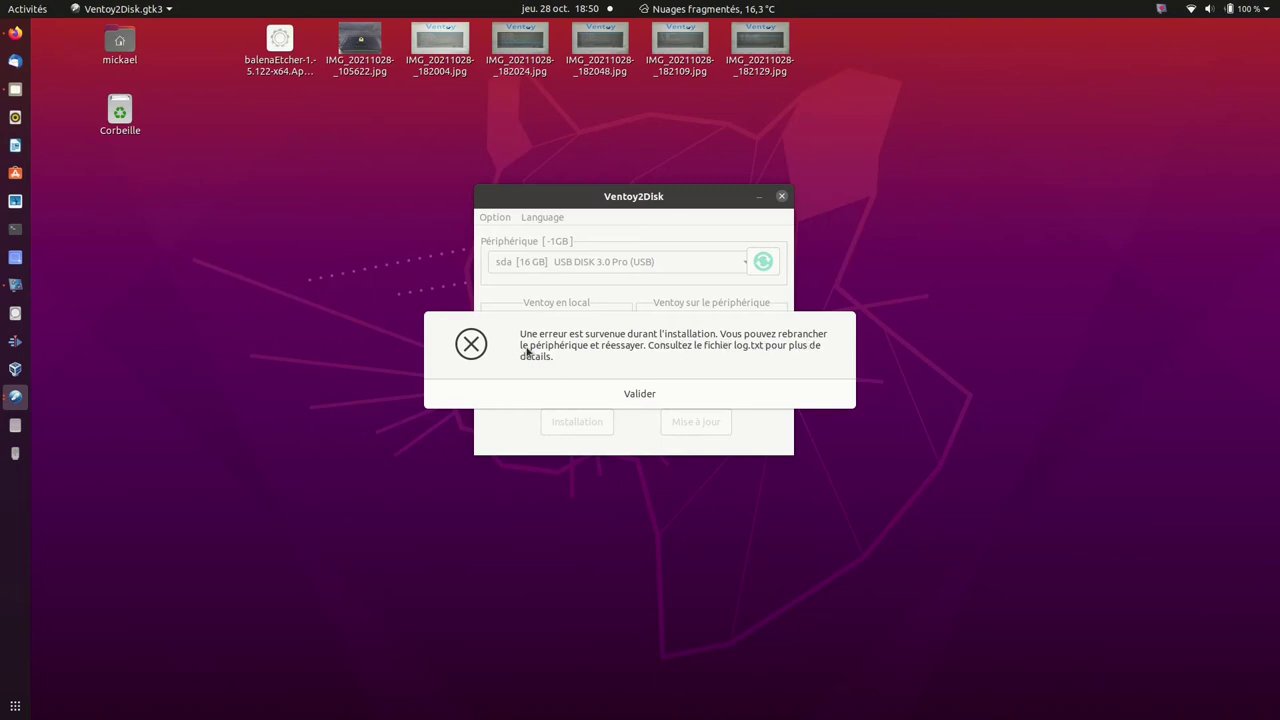
click(640, 394)
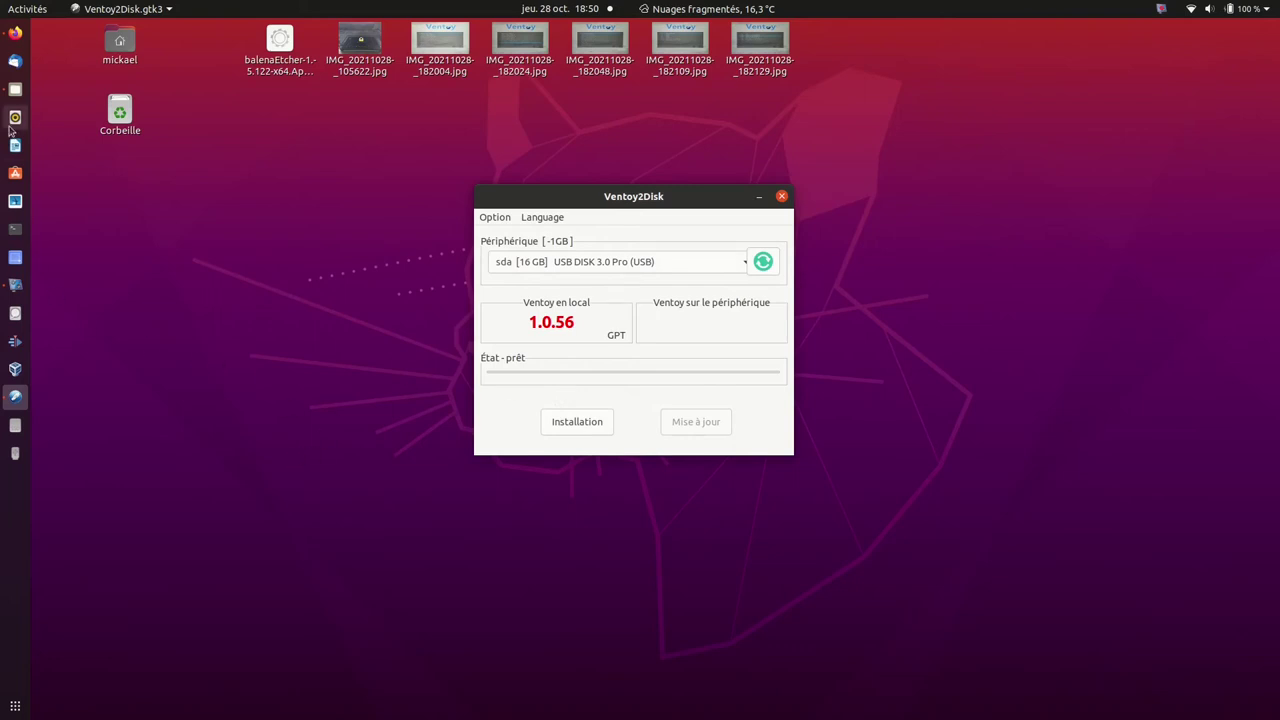
View the contents of the Ubuntu 20.04.3 LTS amd64 volume in the file manager, and close it.
click(15, 90)
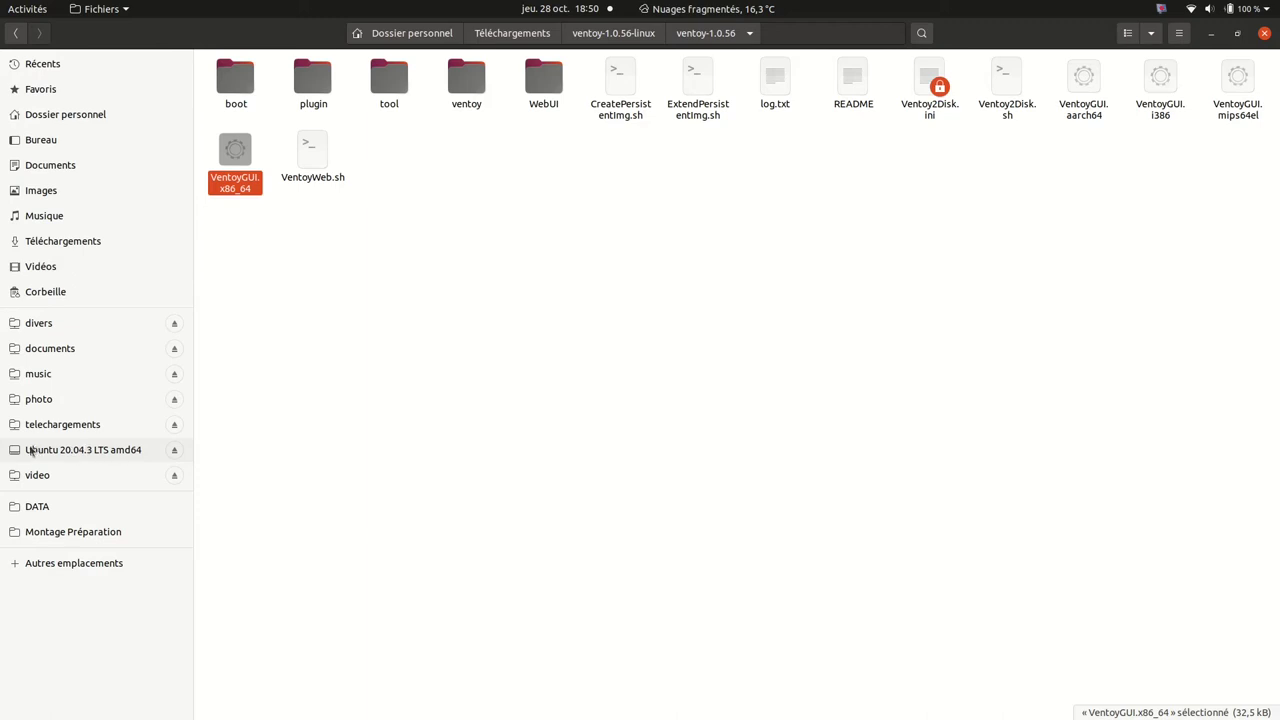
click(77, 451)
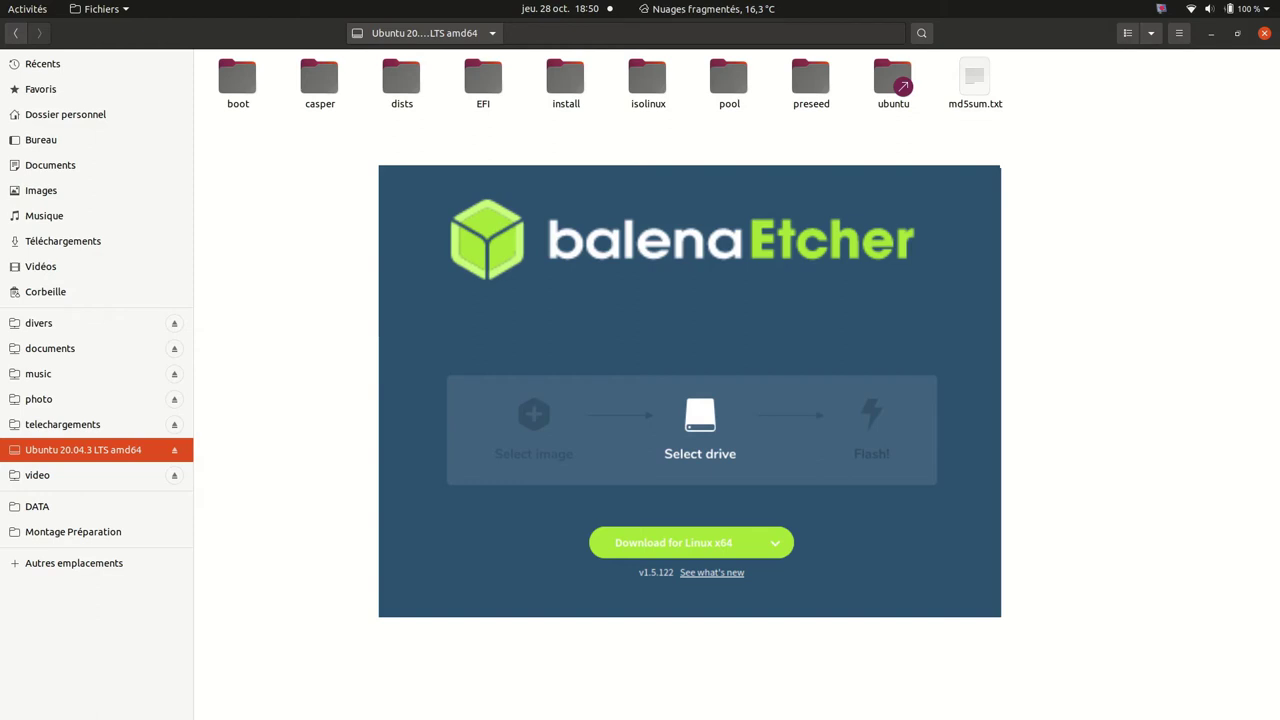
click(1263, 34)
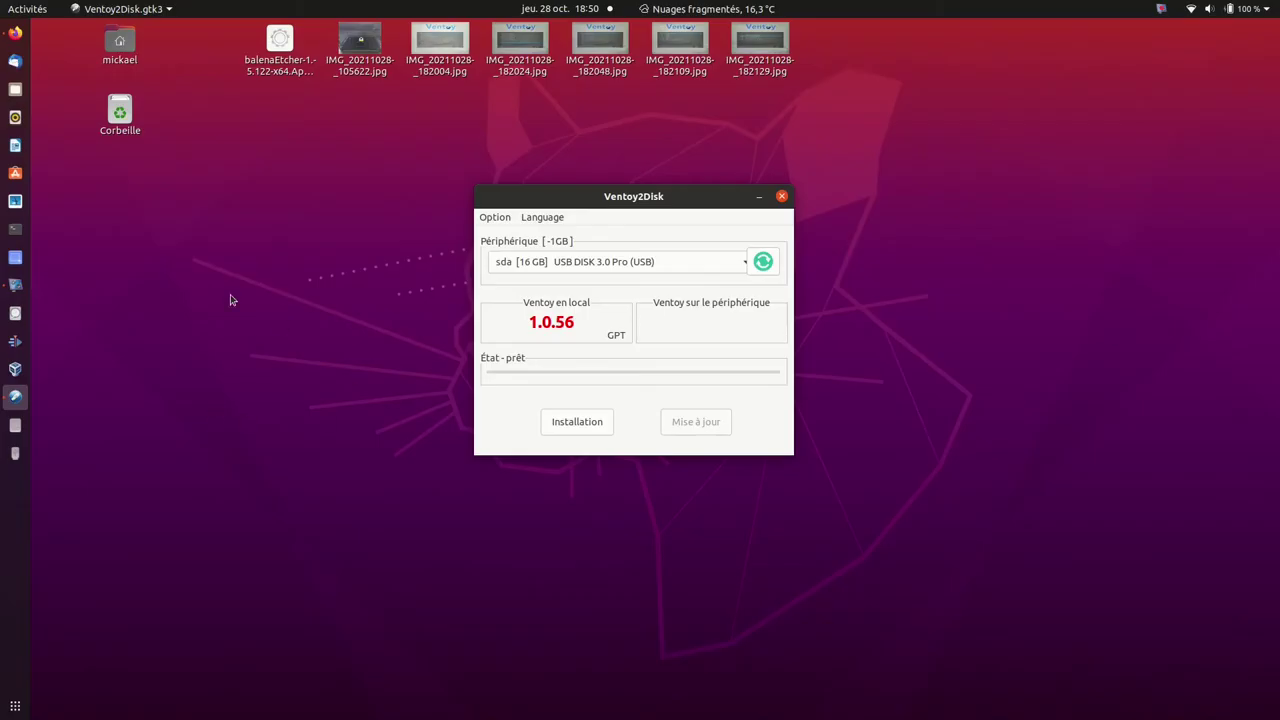
Switch to Disks (Disques), format the 16 GB USB drive with quick erase and MBR / DOS partitioning, and close the program.
click(15, 313)
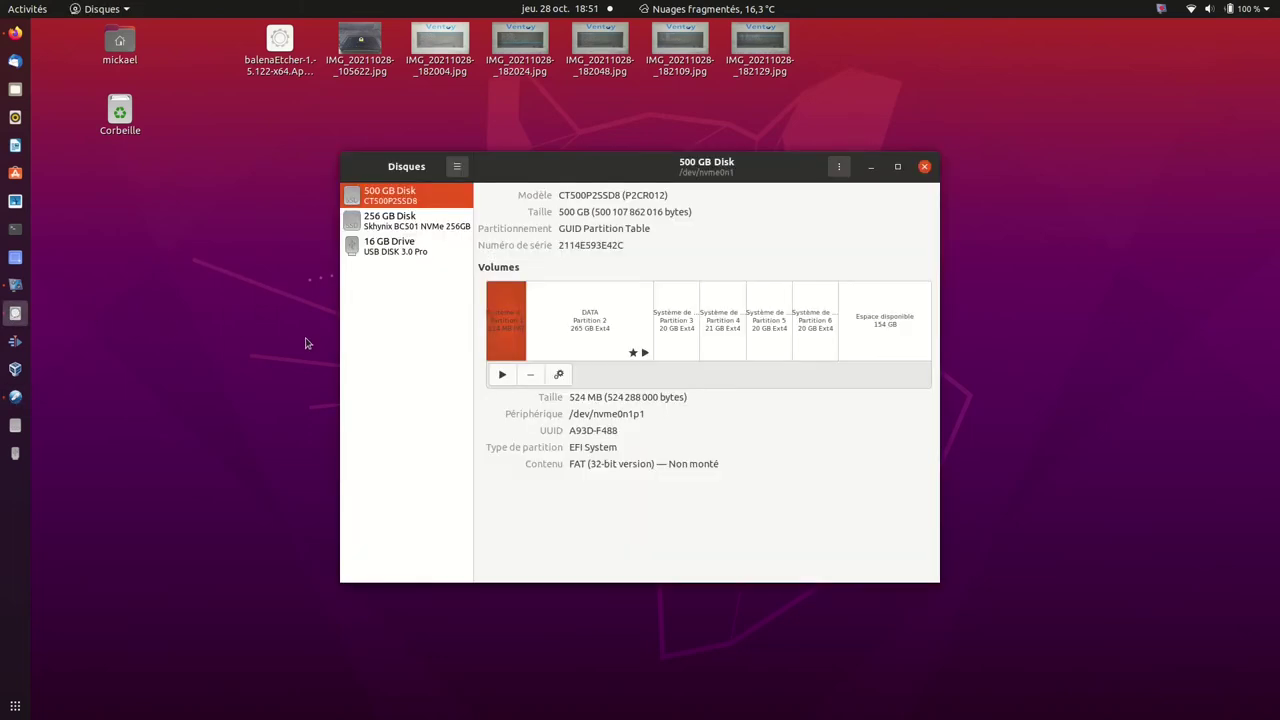
click(384, 257)
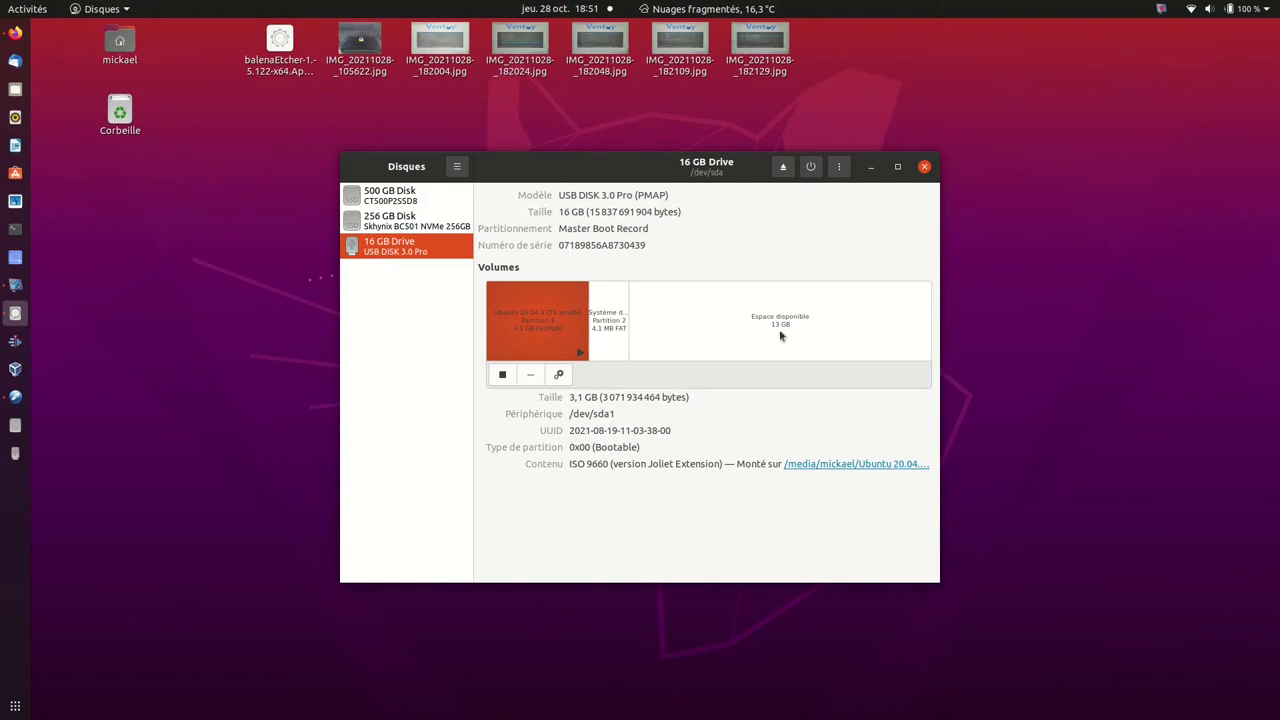
click(841, 168)
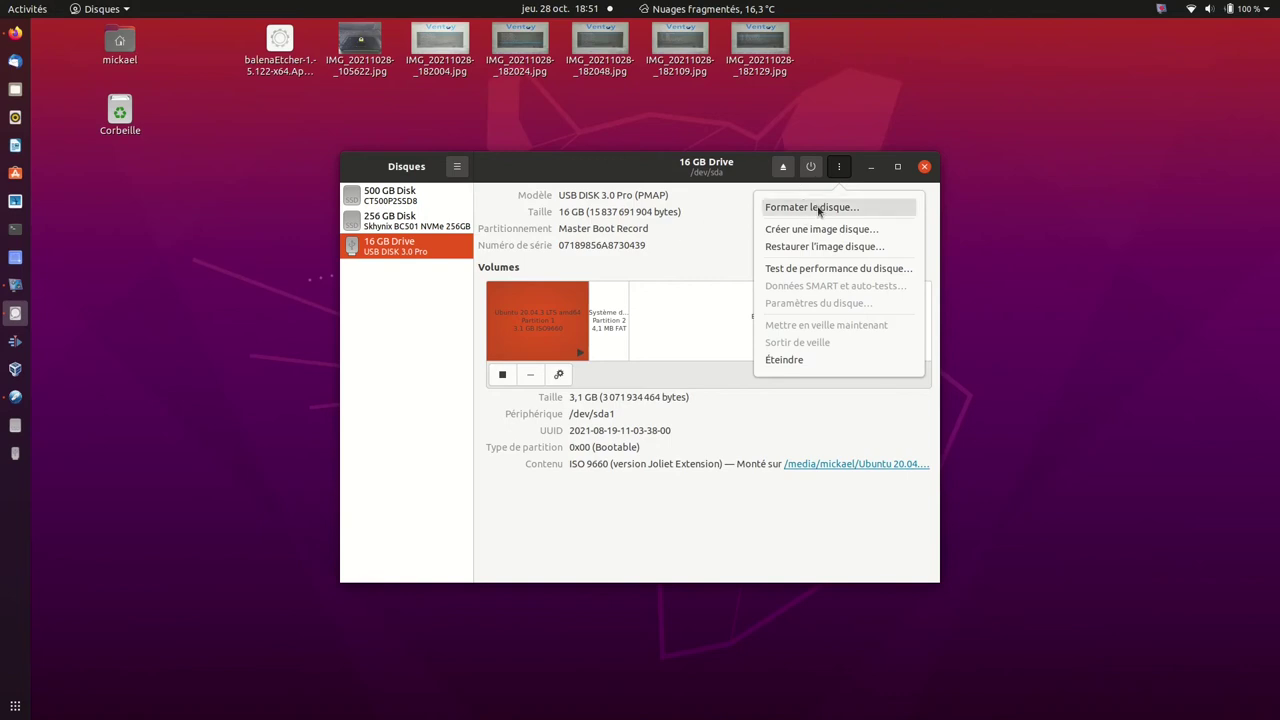
click(818, 209)
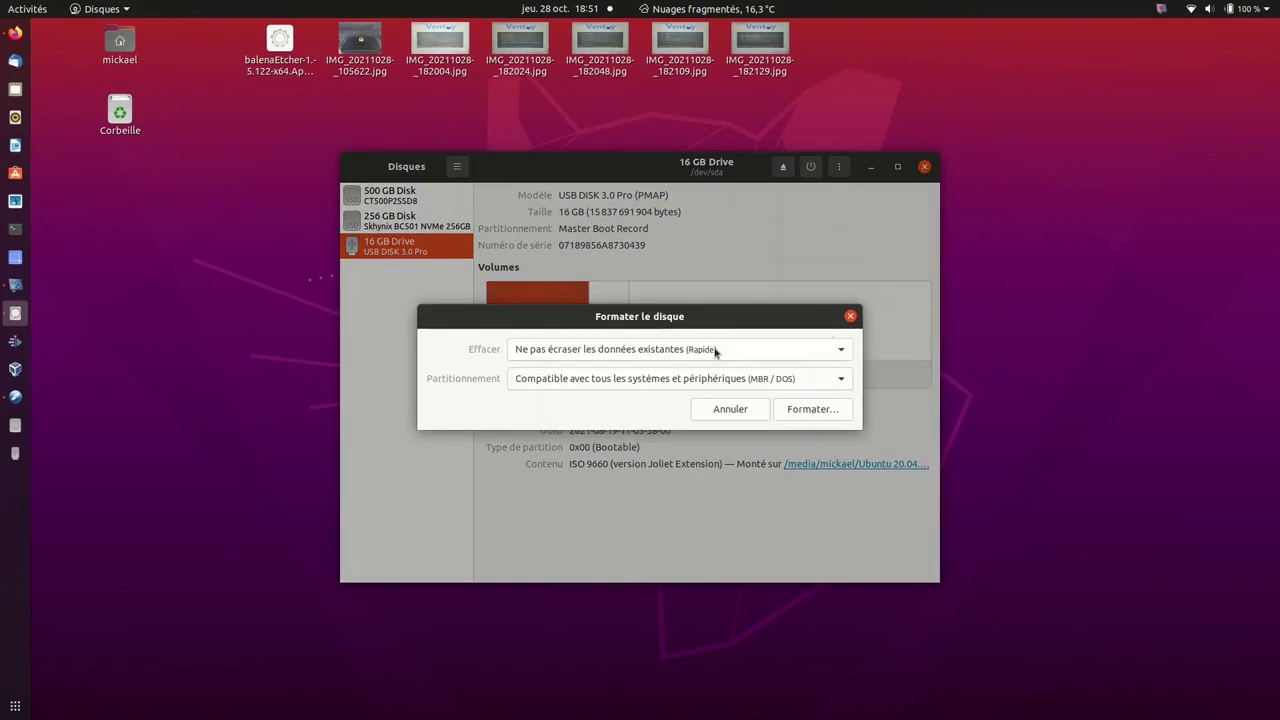
click(809, 411)
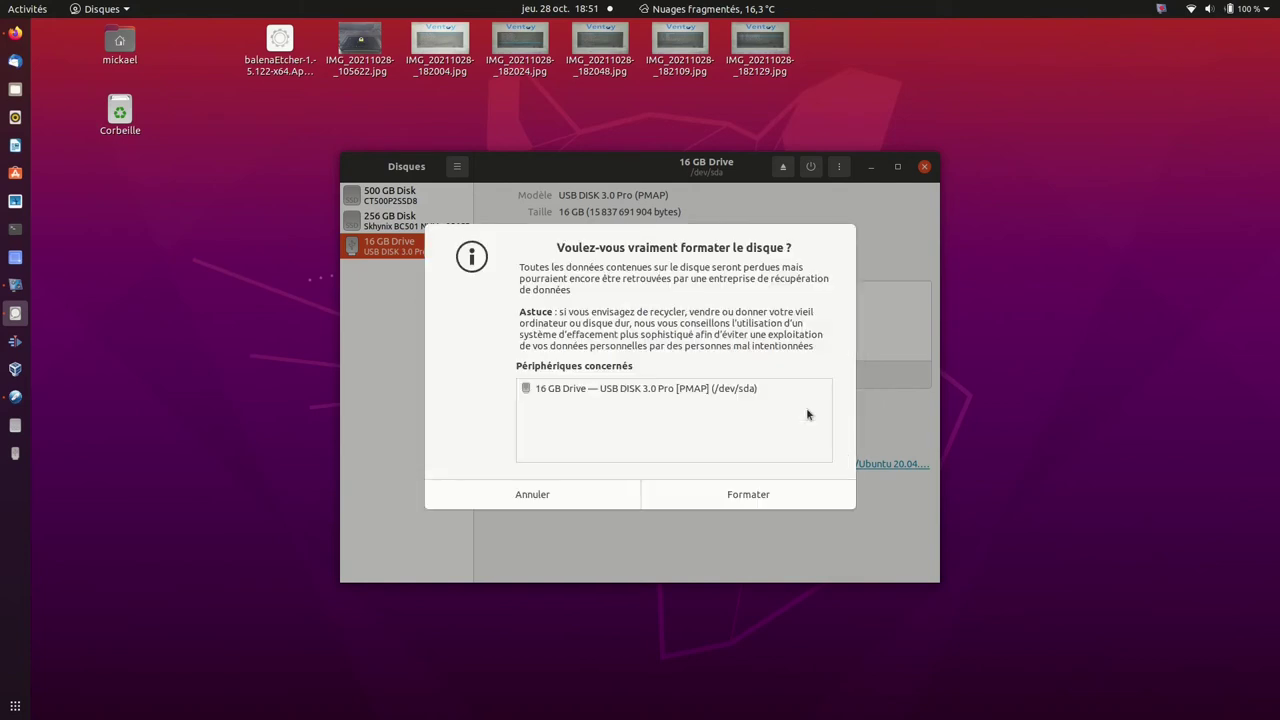
click(750, 494)
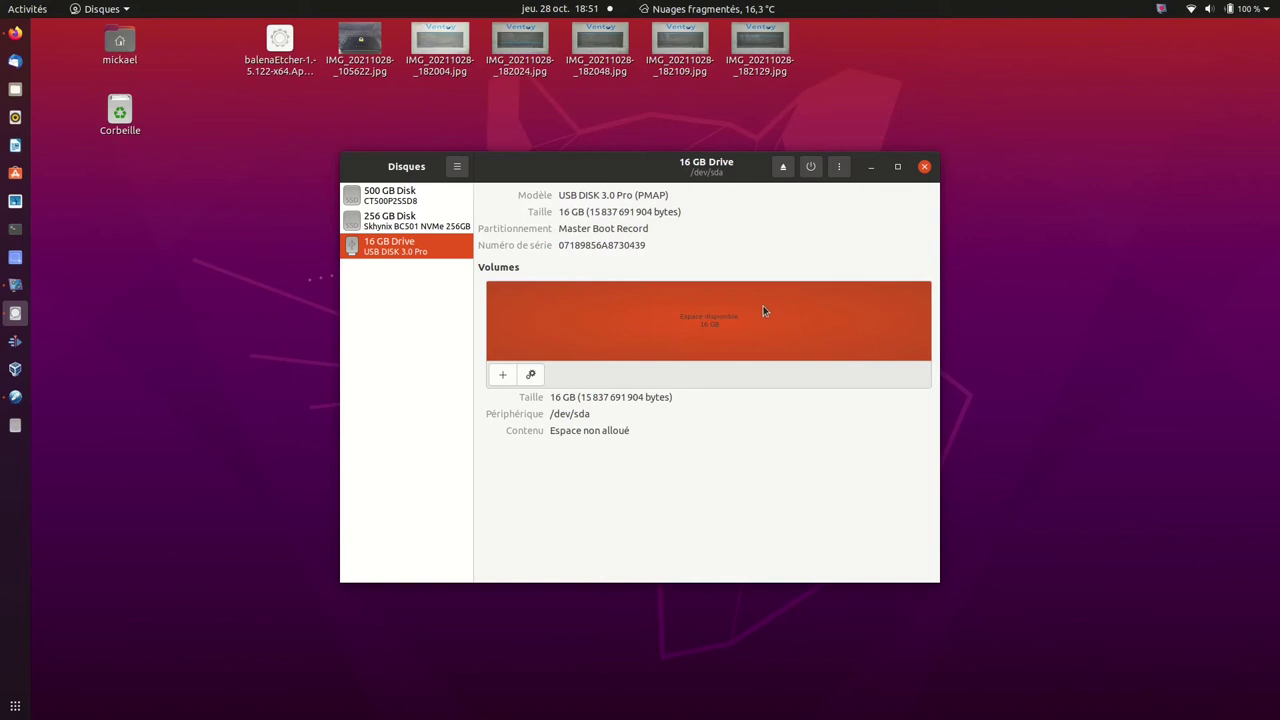
click(925, 167)
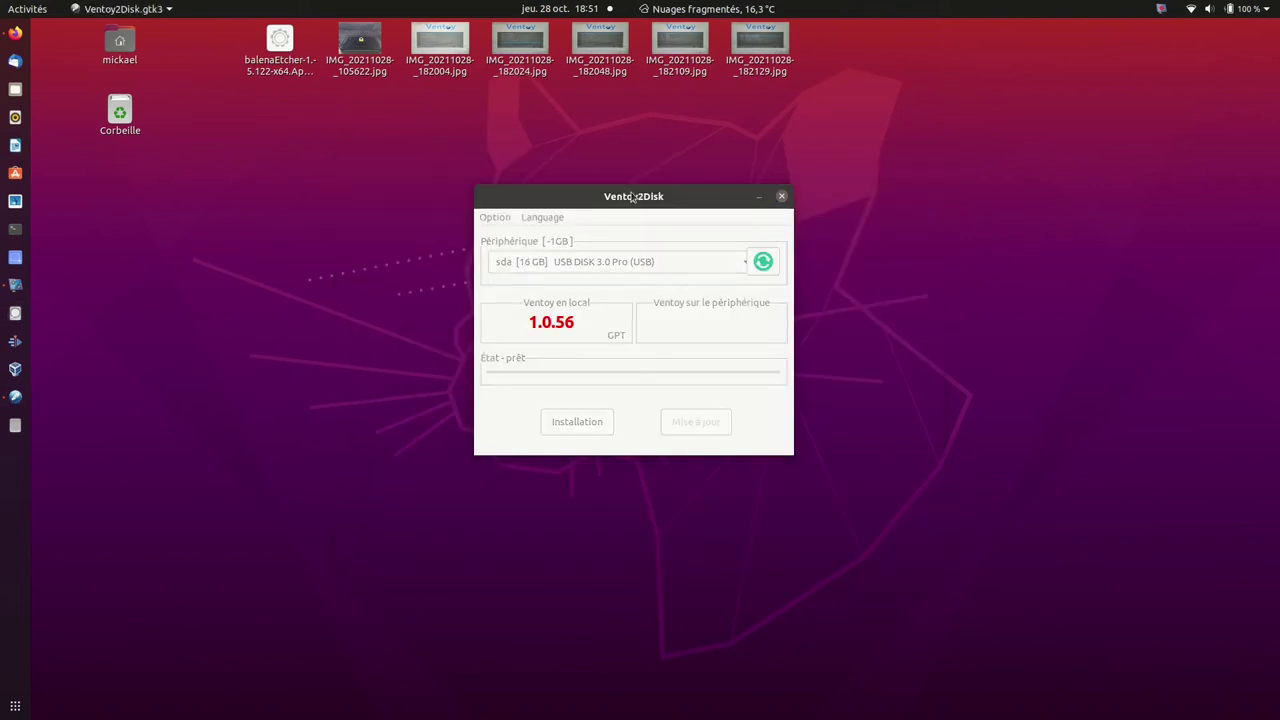
Check the partition type setting in Ventoy2Disk and install Ventoy on the 16 GB USB drive (sda), accepting the formatting.
click(650, 226)
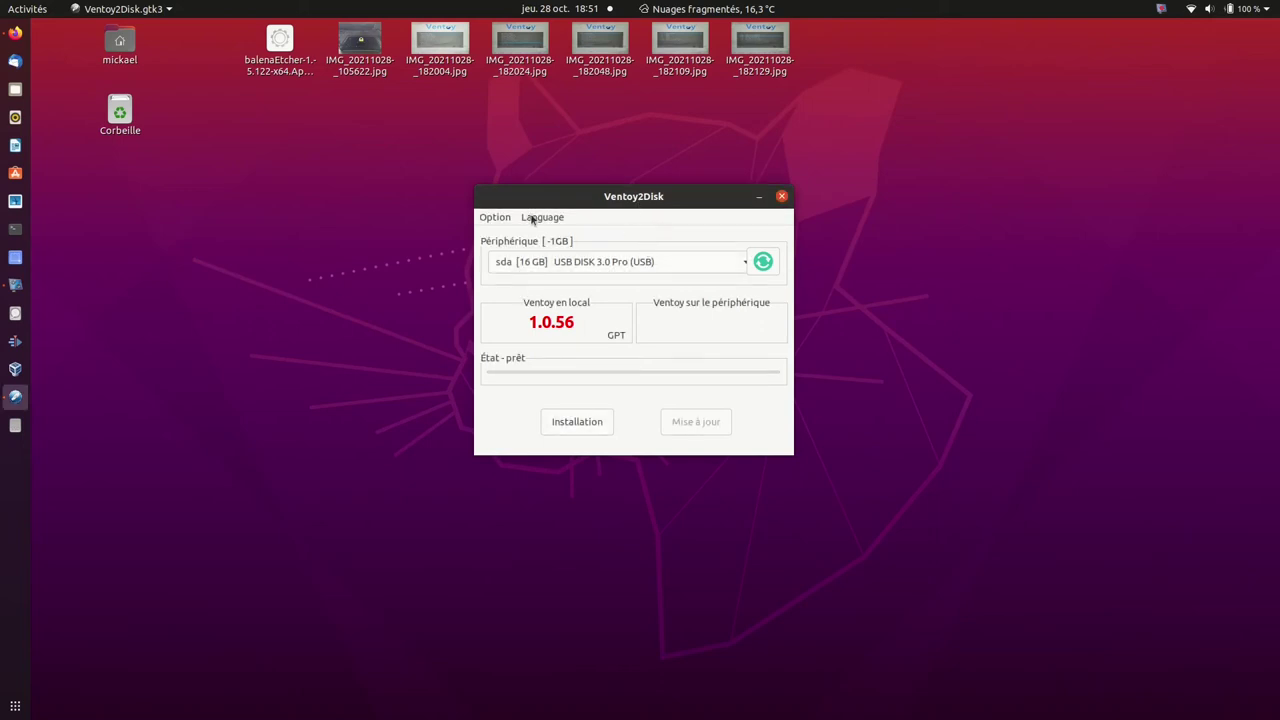
click(500, 218)
mouse_move(532, 252)
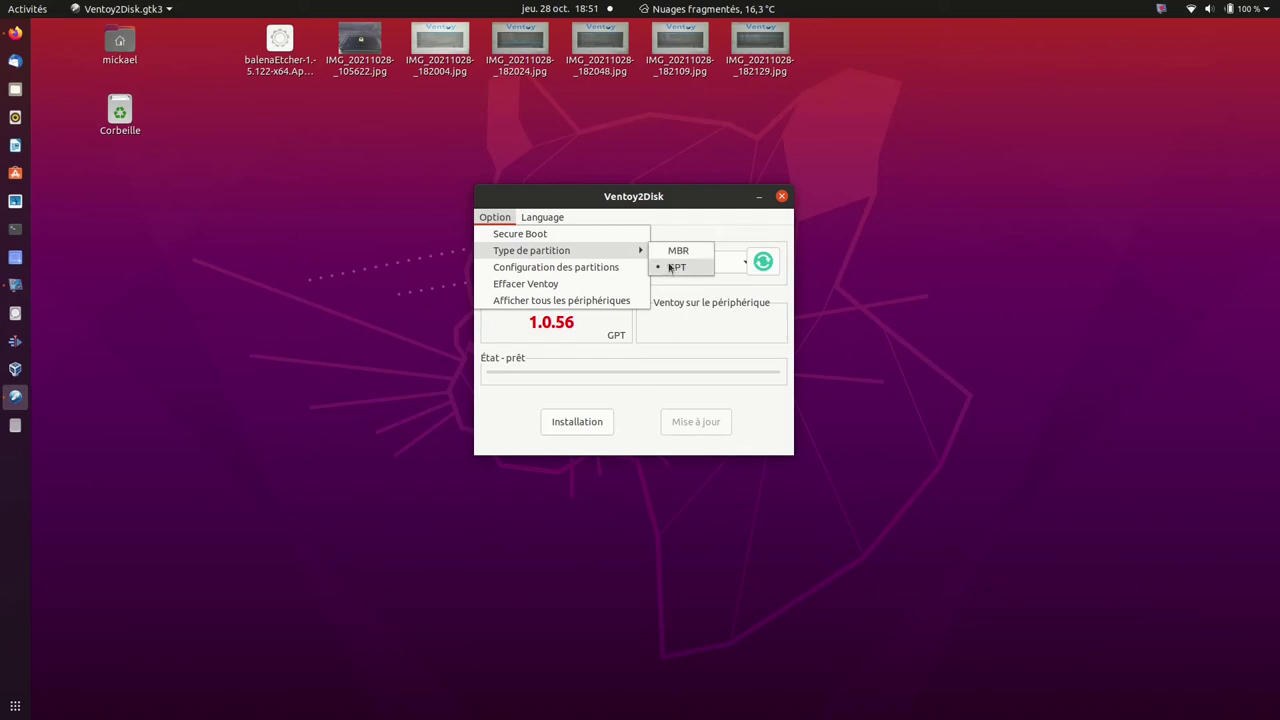
click(410, 340)
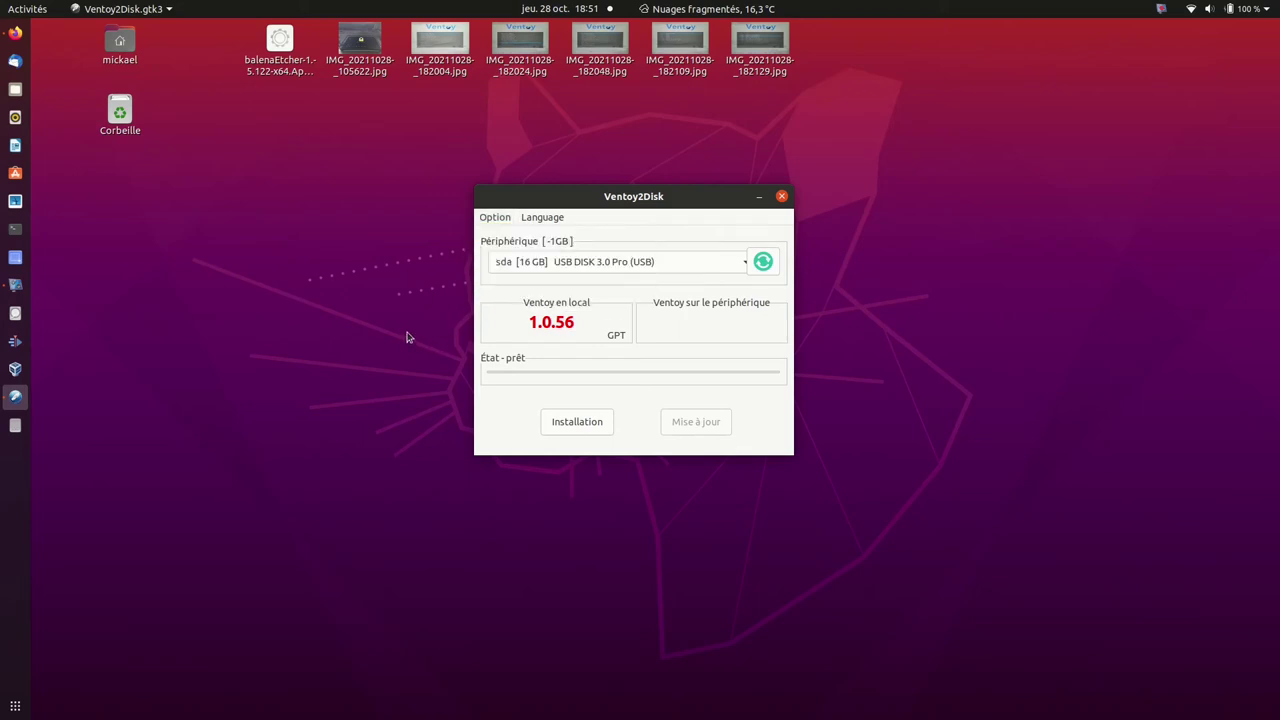
click(577, 423)
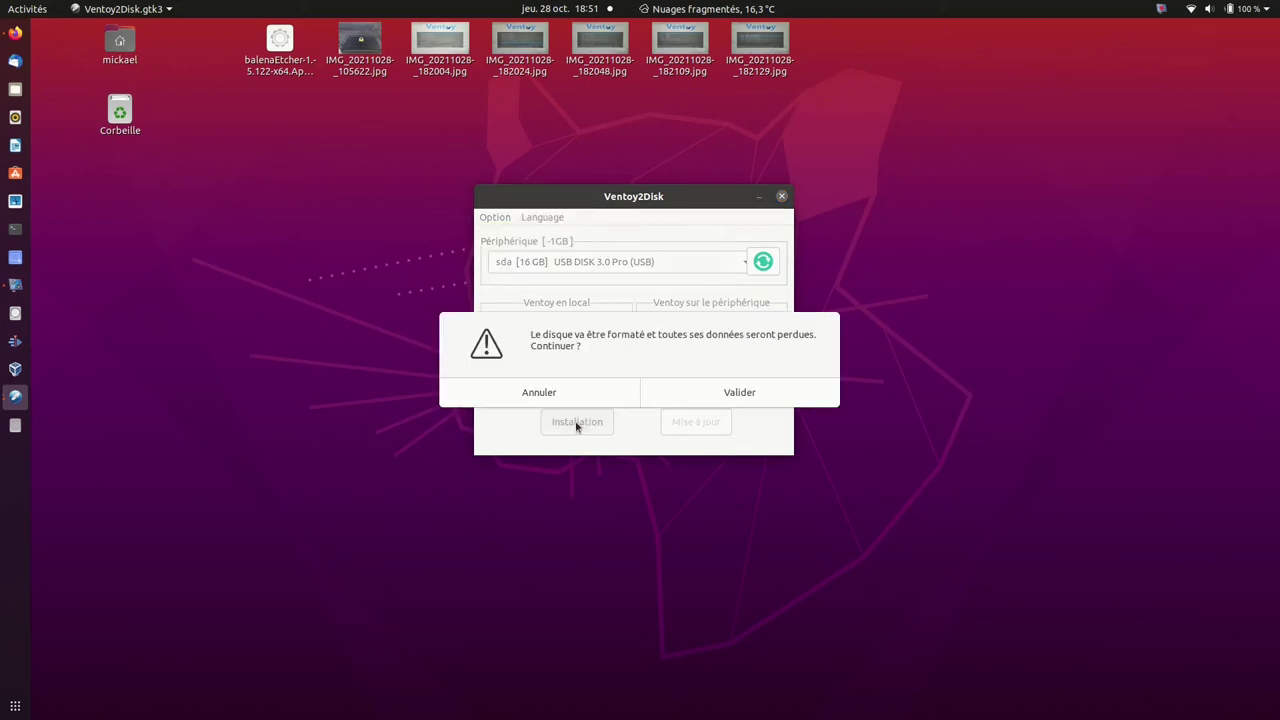
click(728, 395)
click(729, 395)
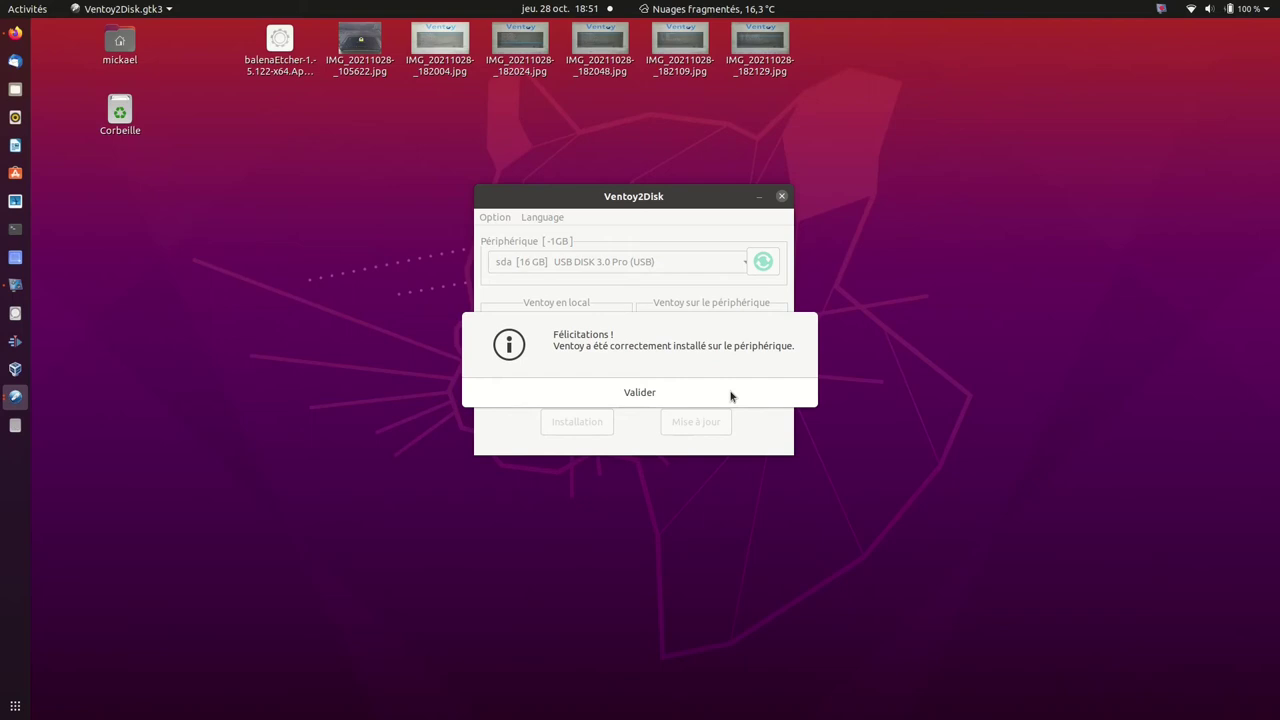
click(668, 393)
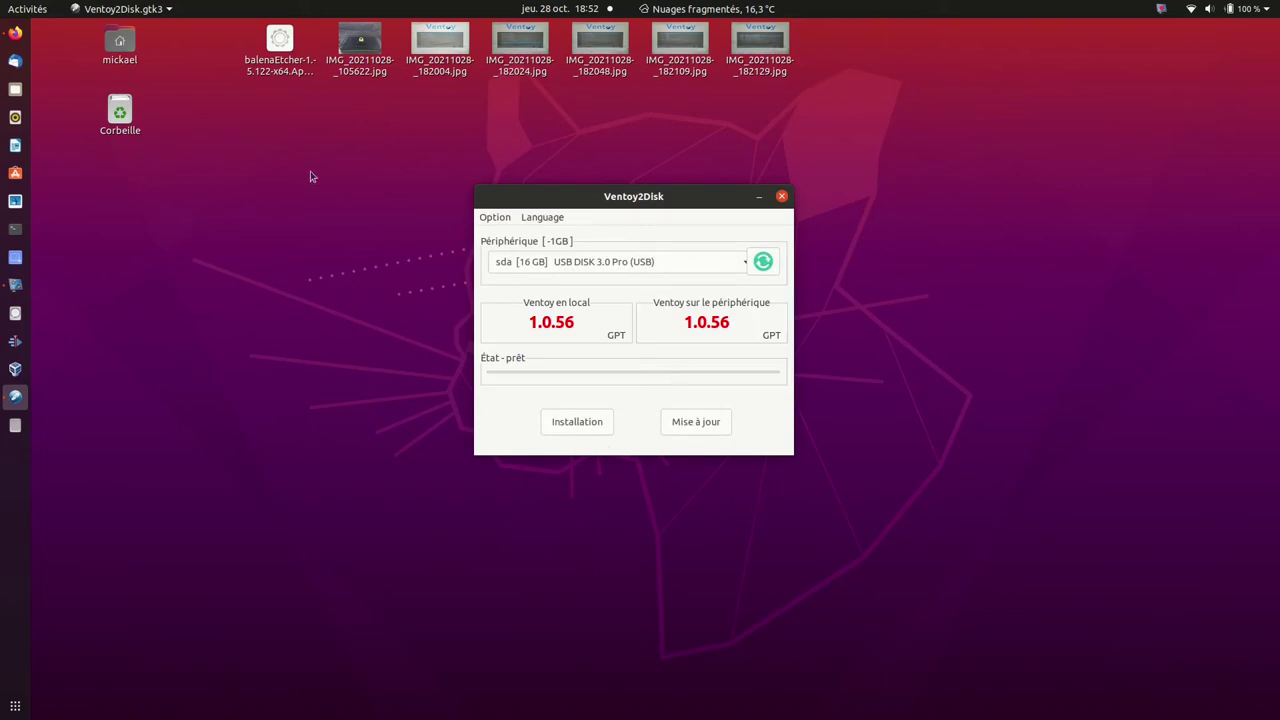
Enable Secure Boot support and update Ventoy on the USB drive with it.
click(492, 219)
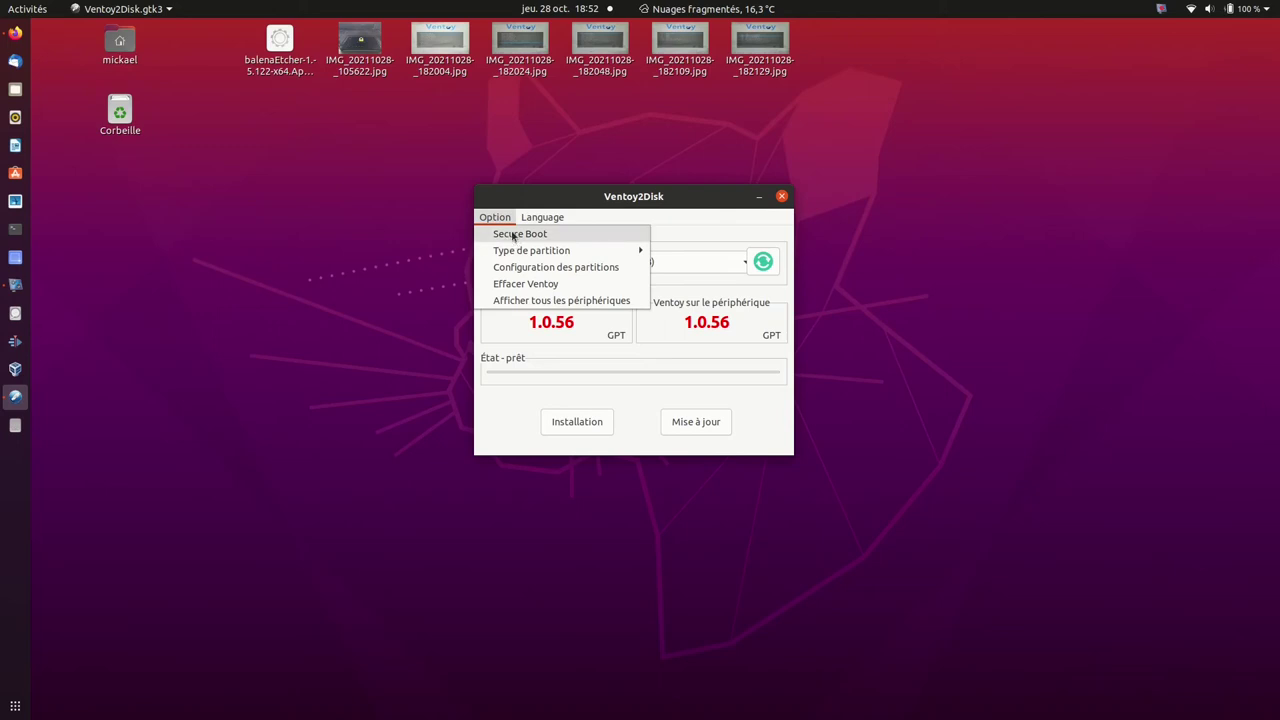
click(512, 235)
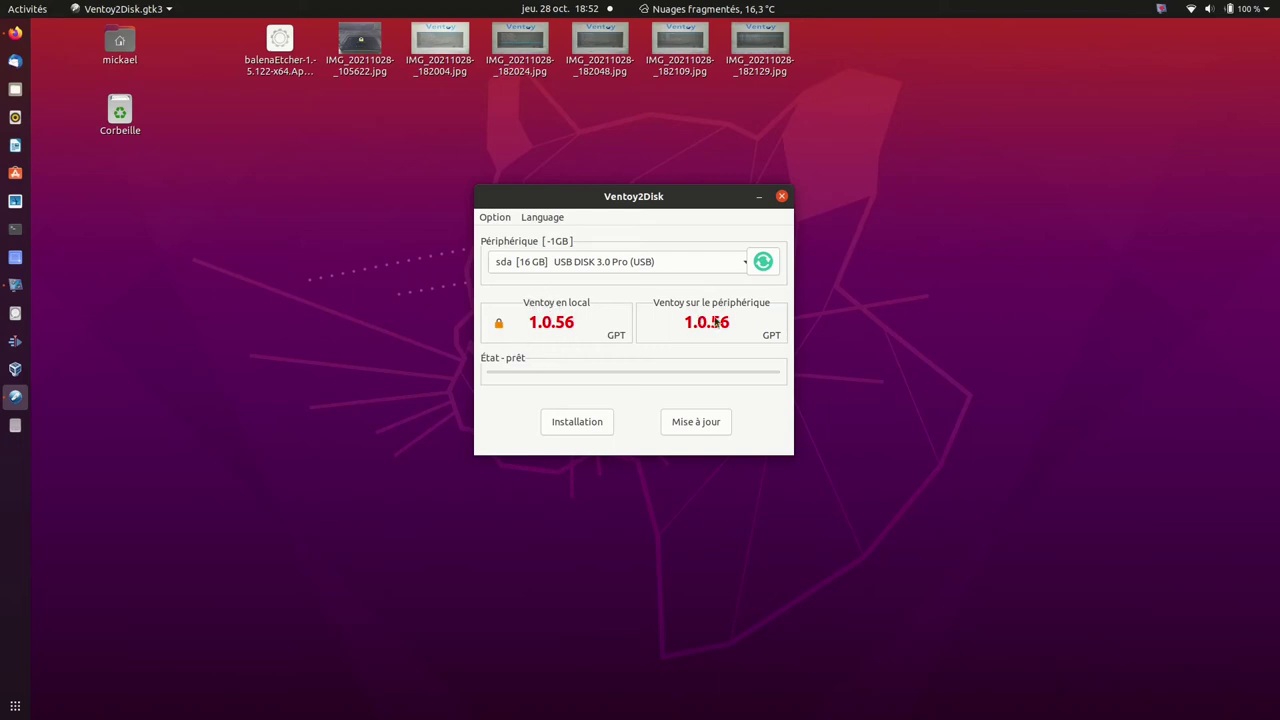
click(697, 424)
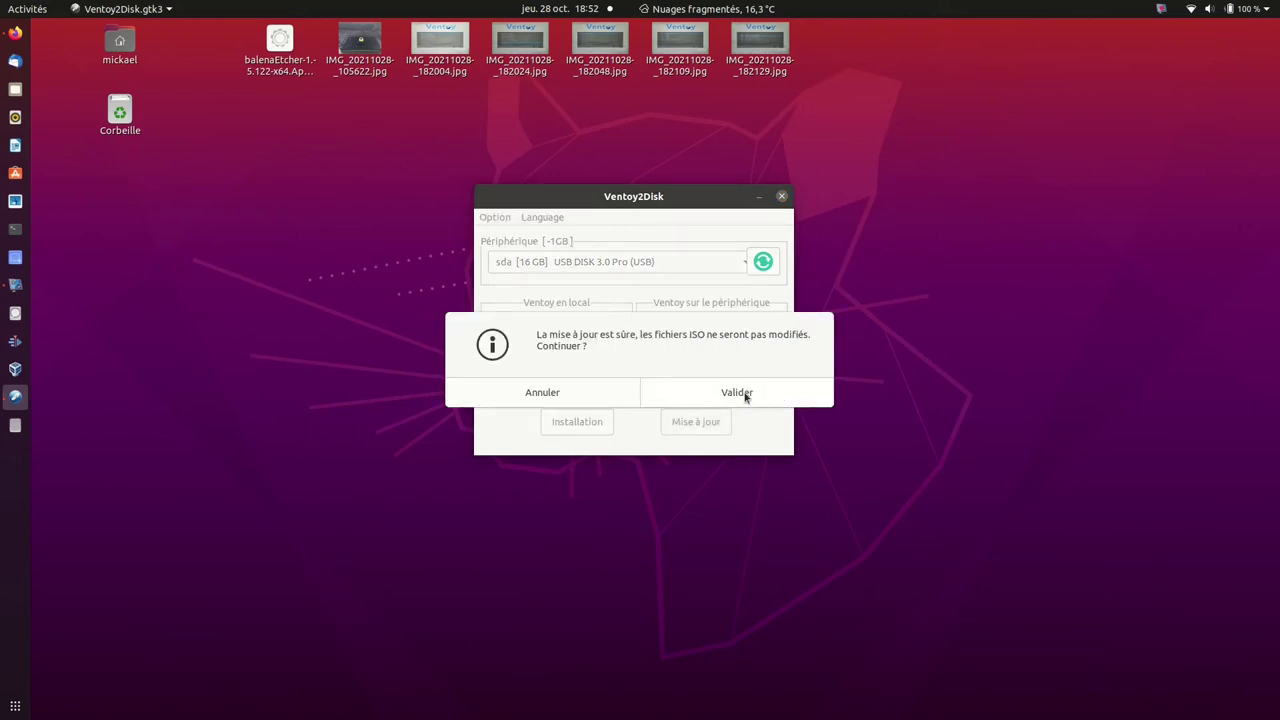
click(745, 395)
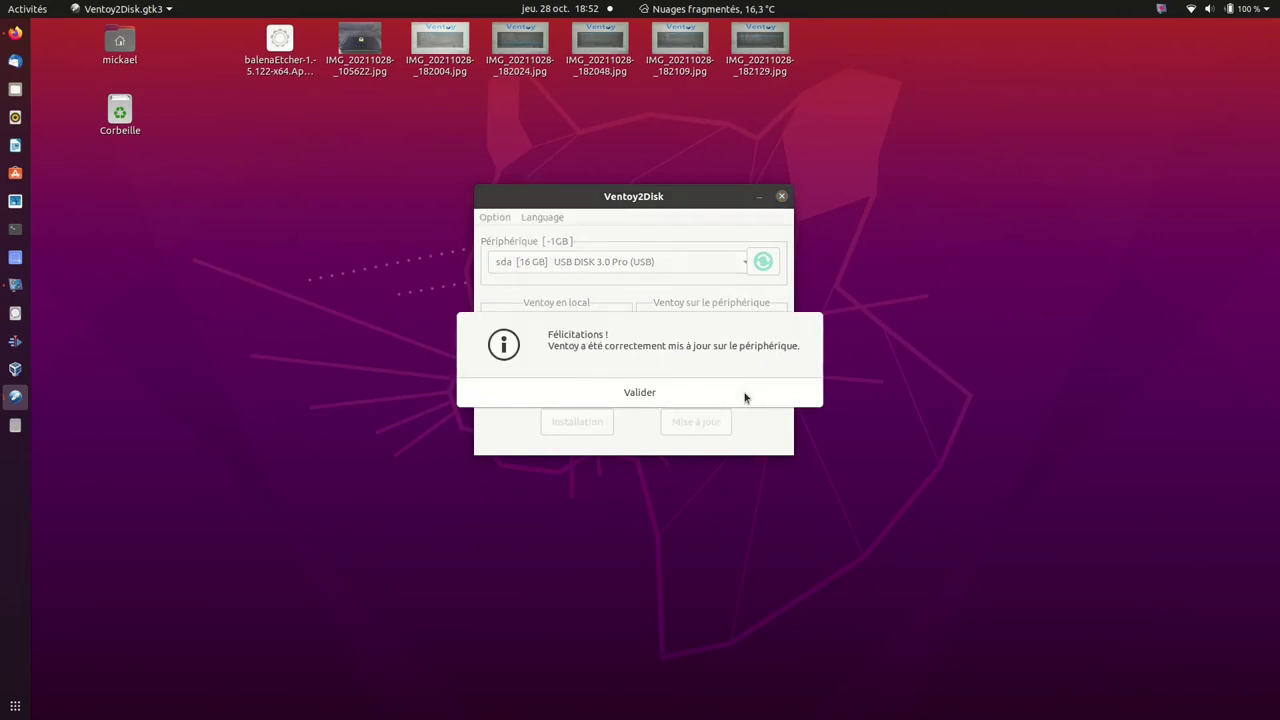
click(640, 395)
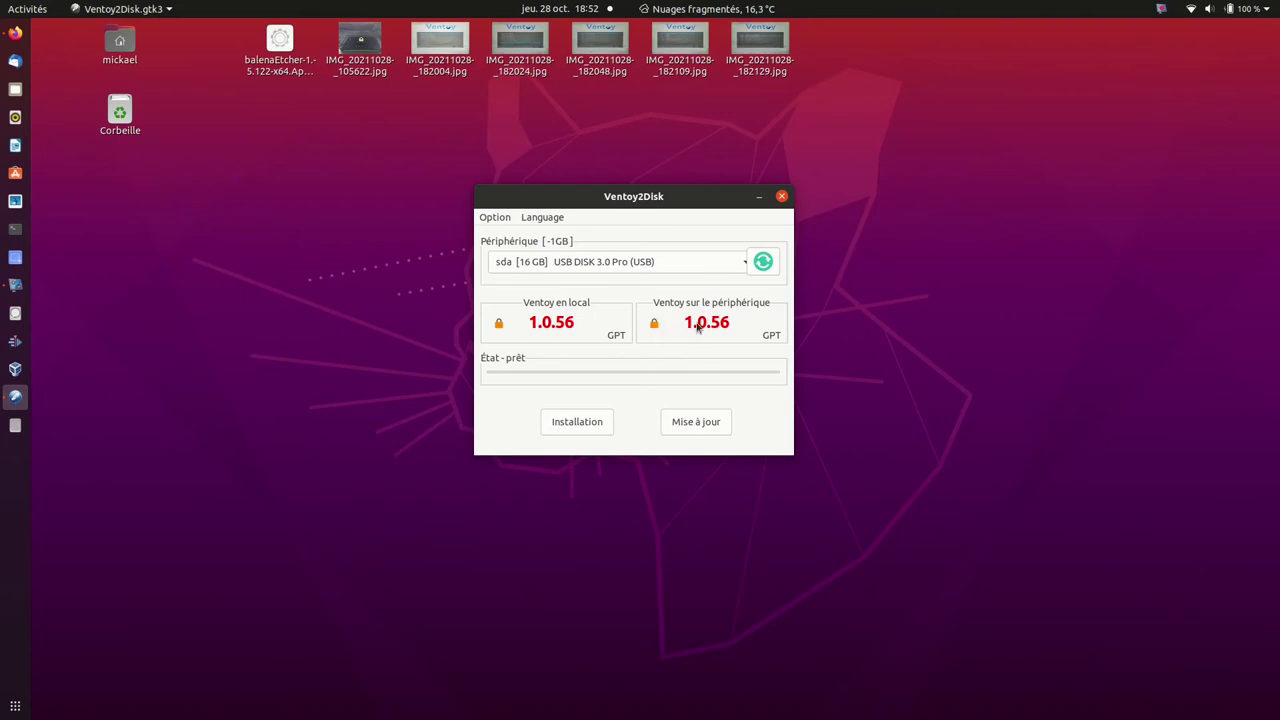
Disable Secure Boot support, update Ventoy on the USB drive with this setting, and close Ventoy2Disk.
click(494, 217)
click(505, 231)
click(696, 422)
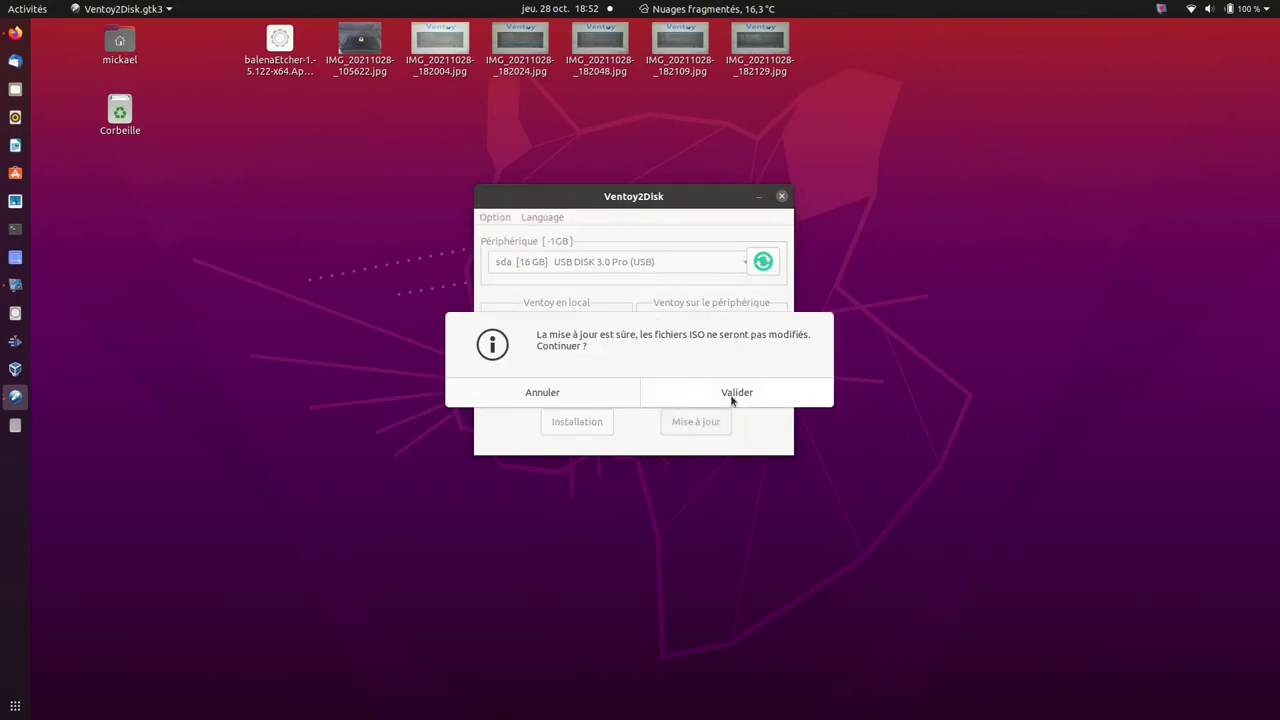
click(731, 397)
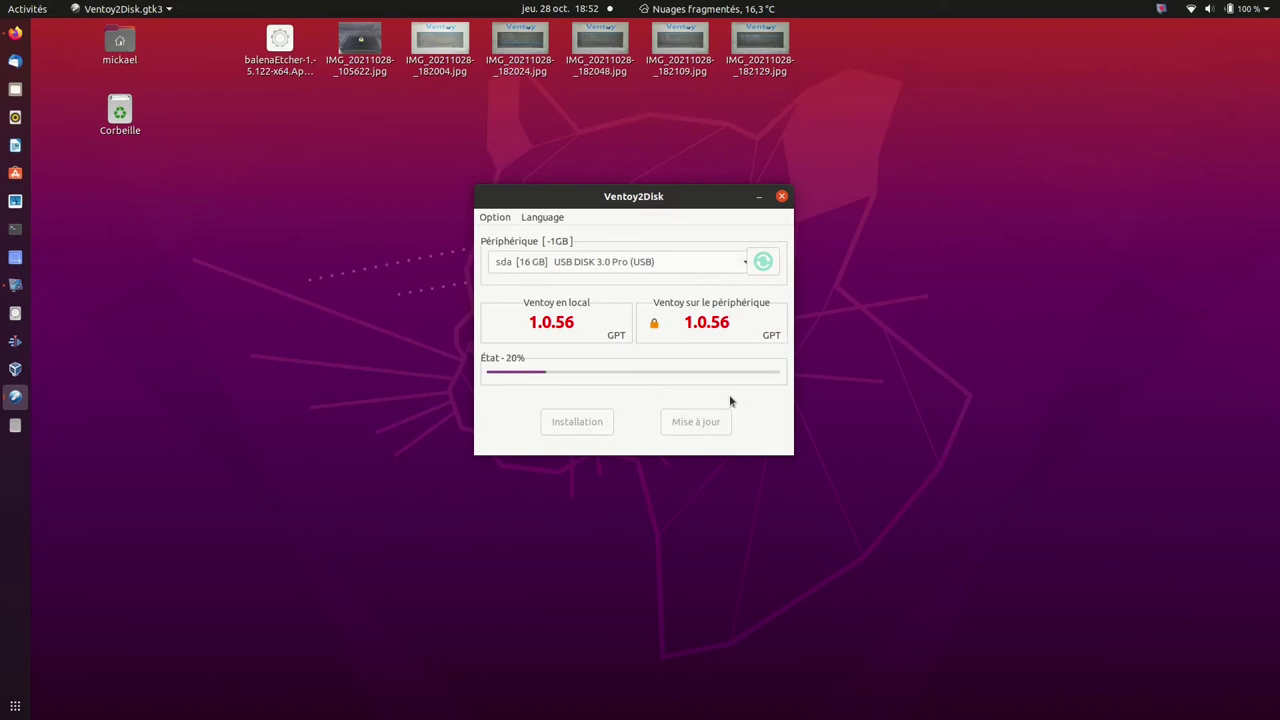
click(655, 396)
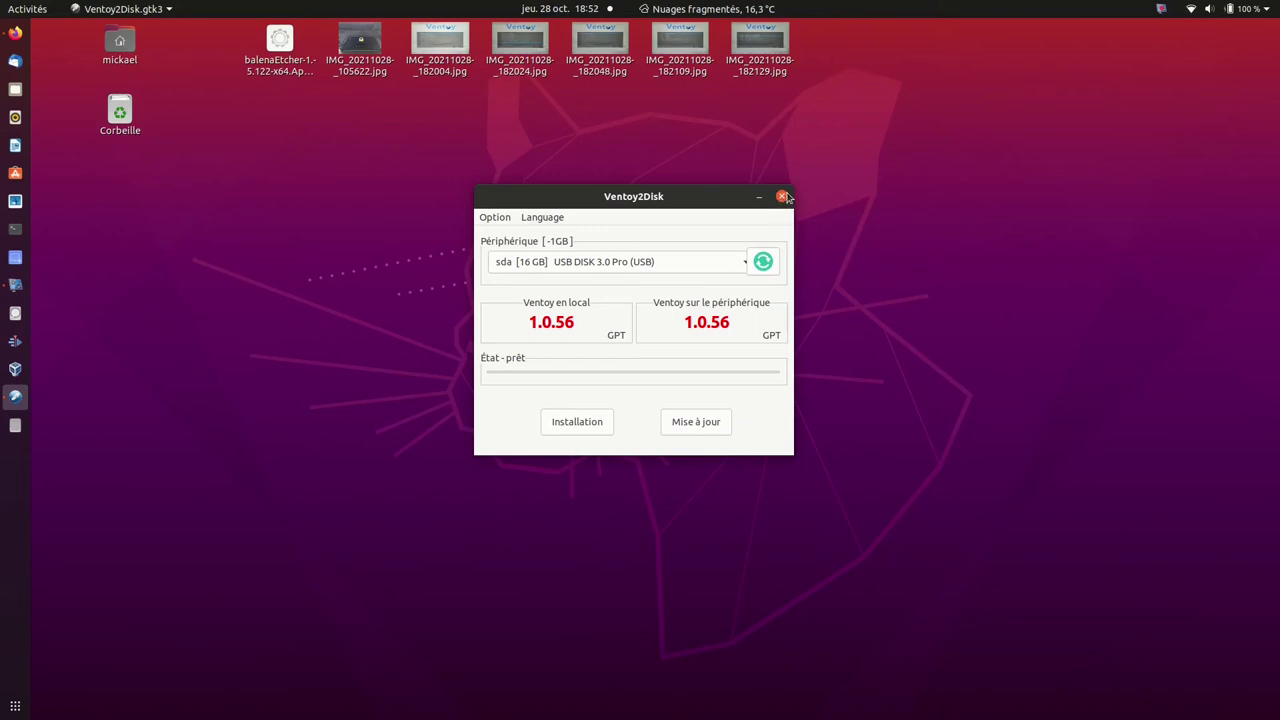
click(783, 196)
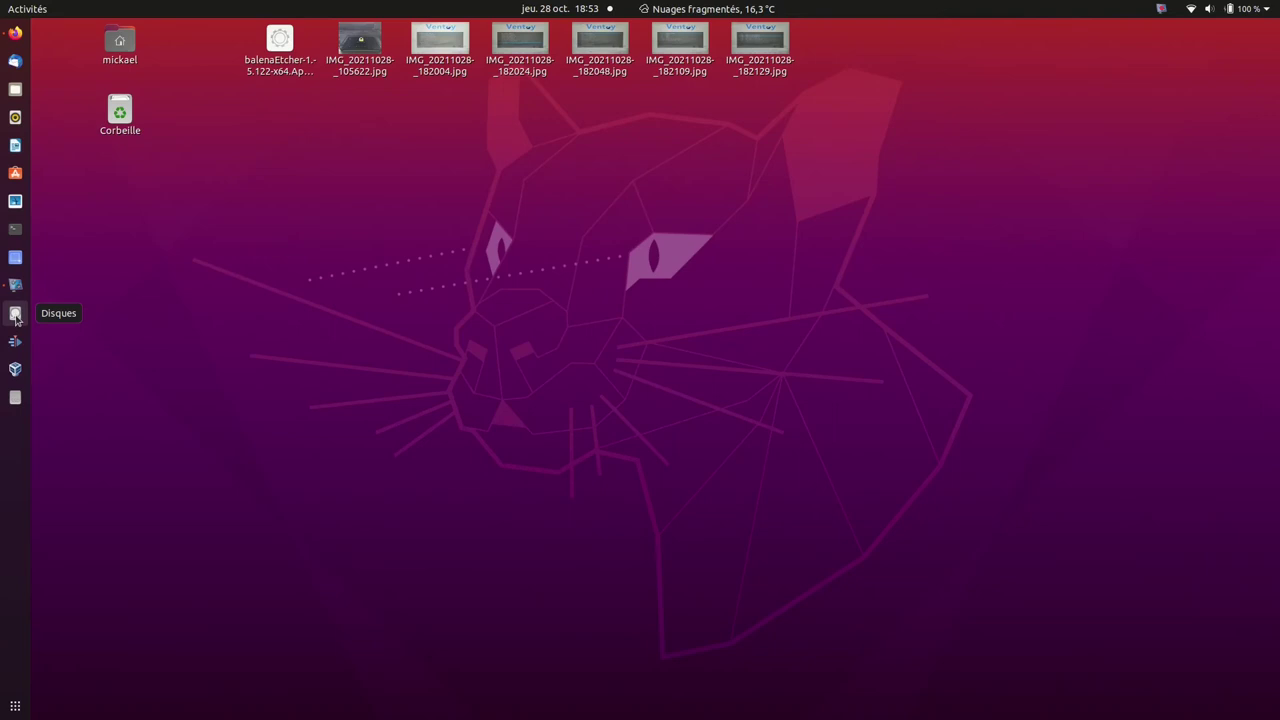
Switch to Disks (Disques) and create a 1074 MB NTFS partition named DATA_VENTOY in the 16 GB USB drive's free space.
click(15, 315)
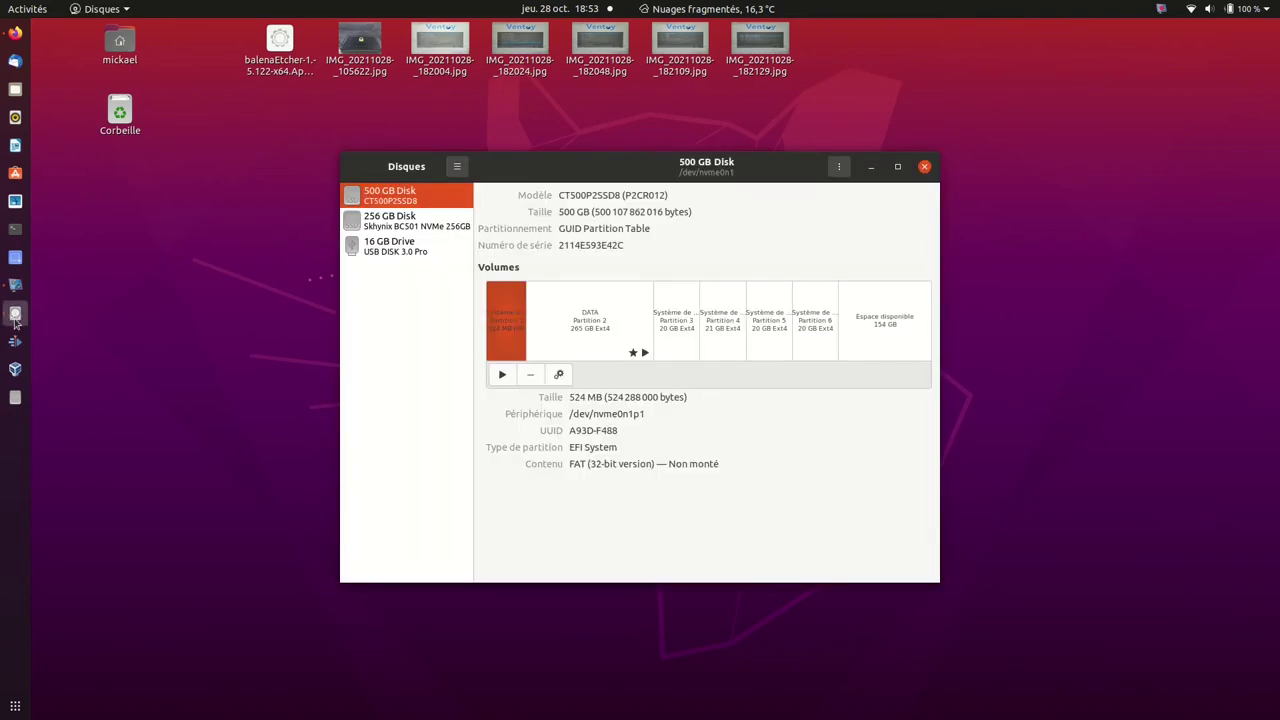
click(396, 253)
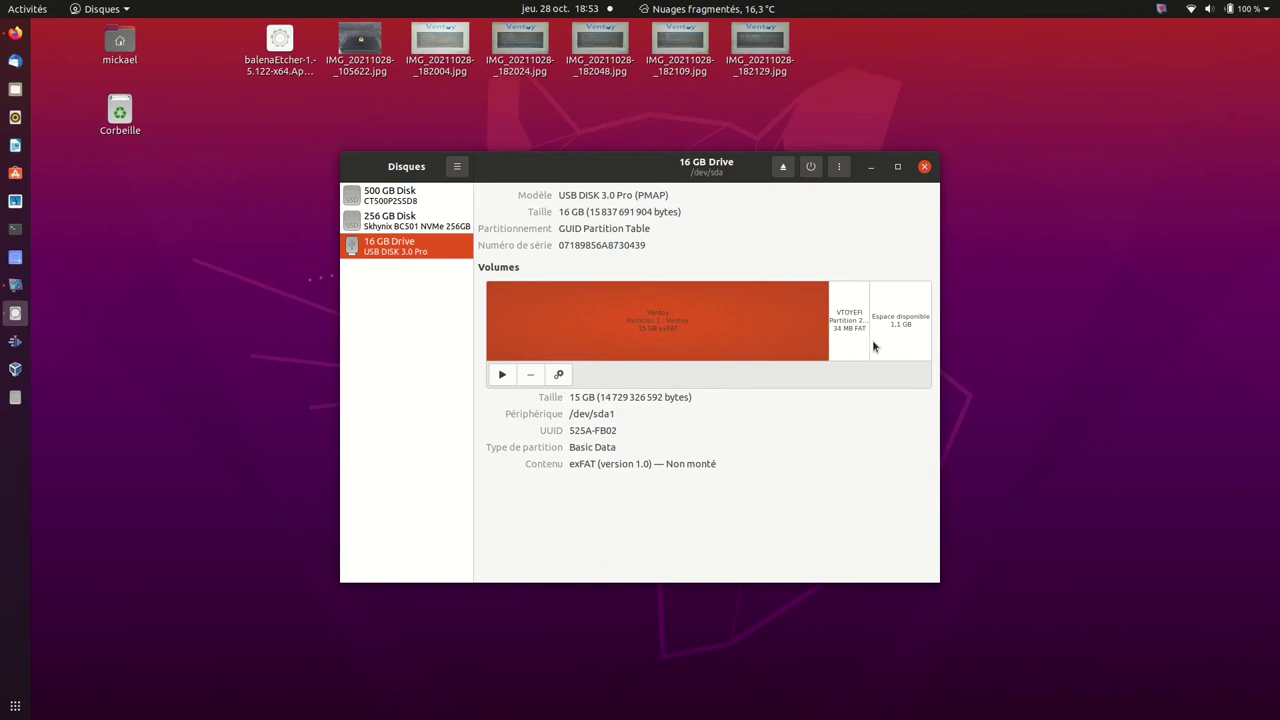
click(905, 330)
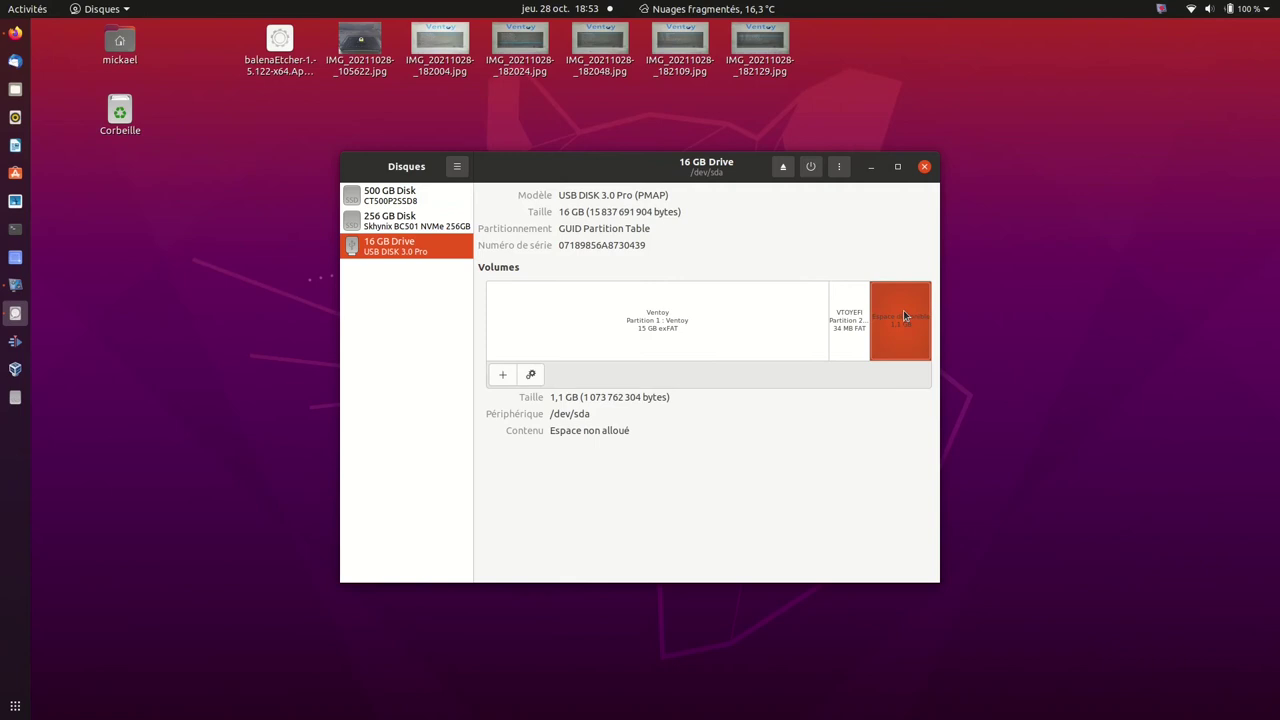
click(501, 374)
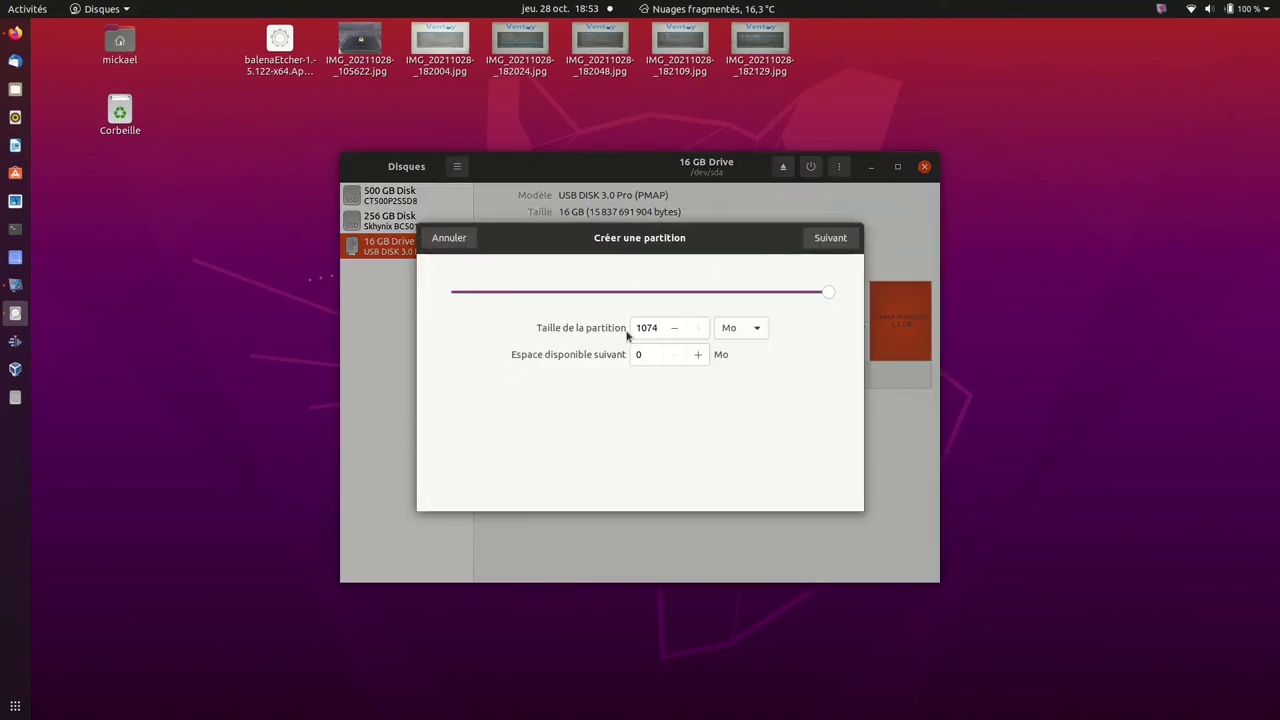
click(829, 240)
text(DATA_VENTOY)
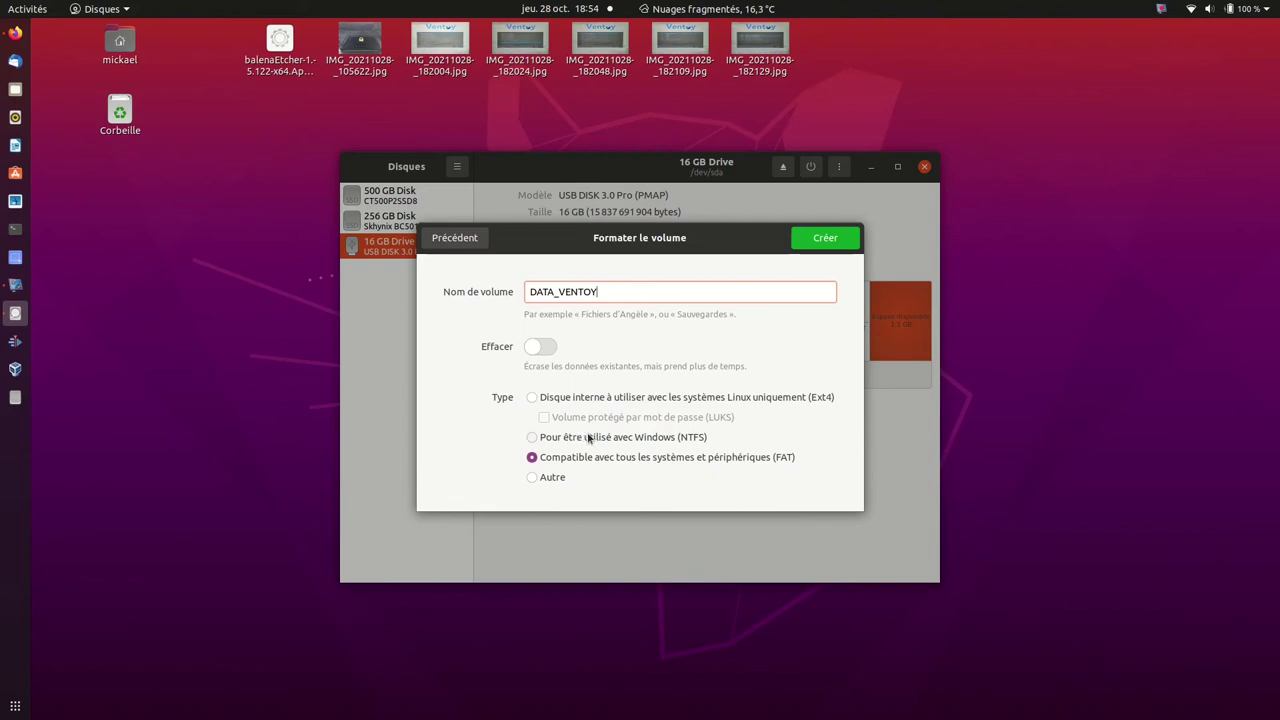
click(532, 439)
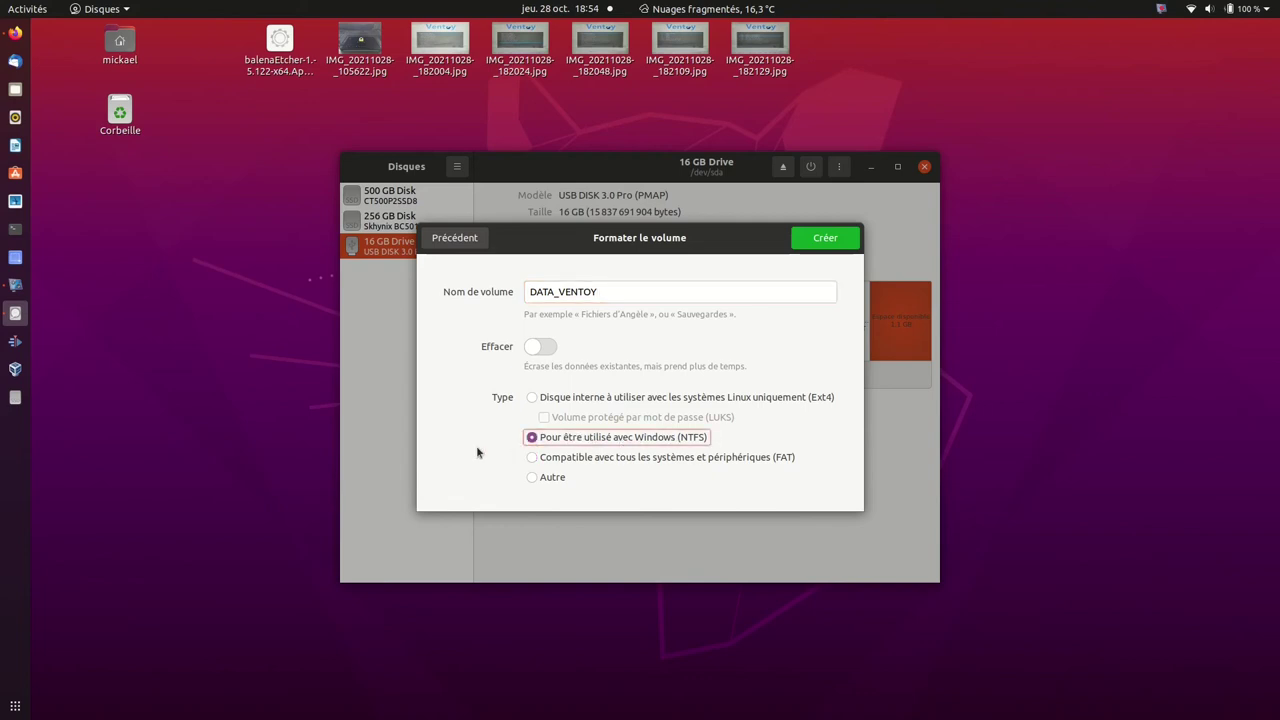
click(822, 239)
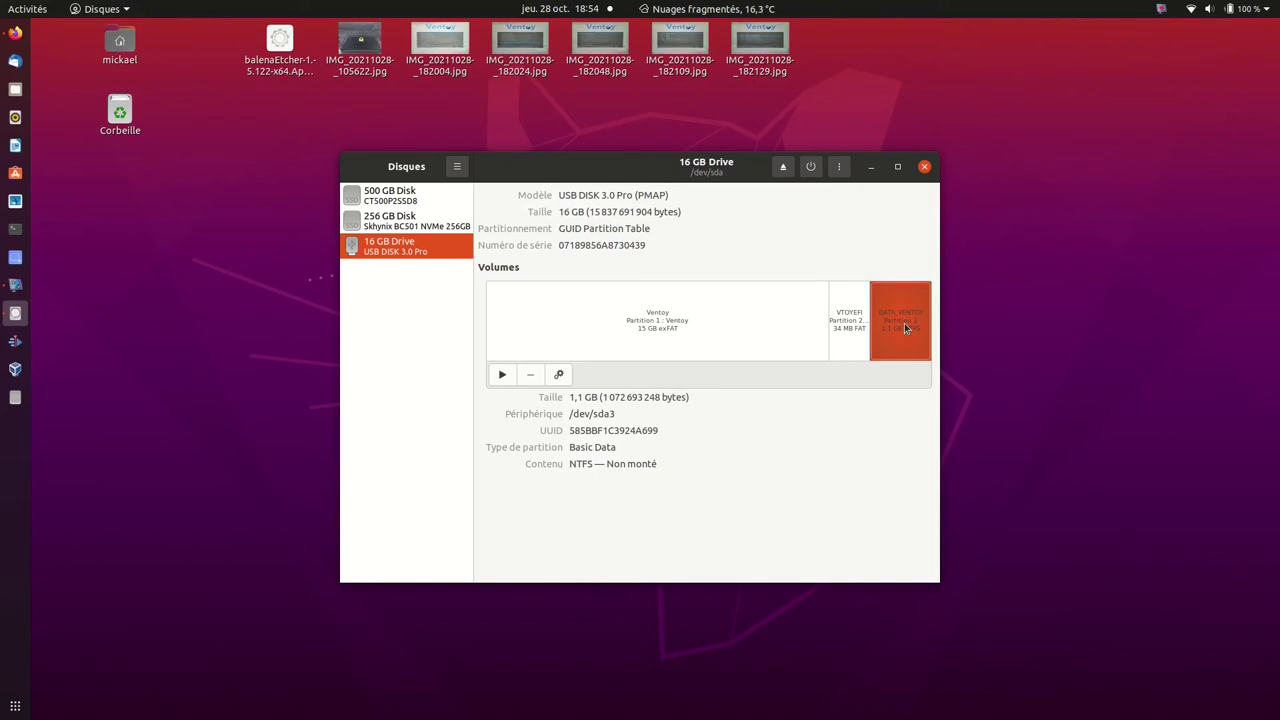
Mount the 15 GB Ventoy partition and view the contents of it and of VTOYEFI in the file manager.
click(636, 318)
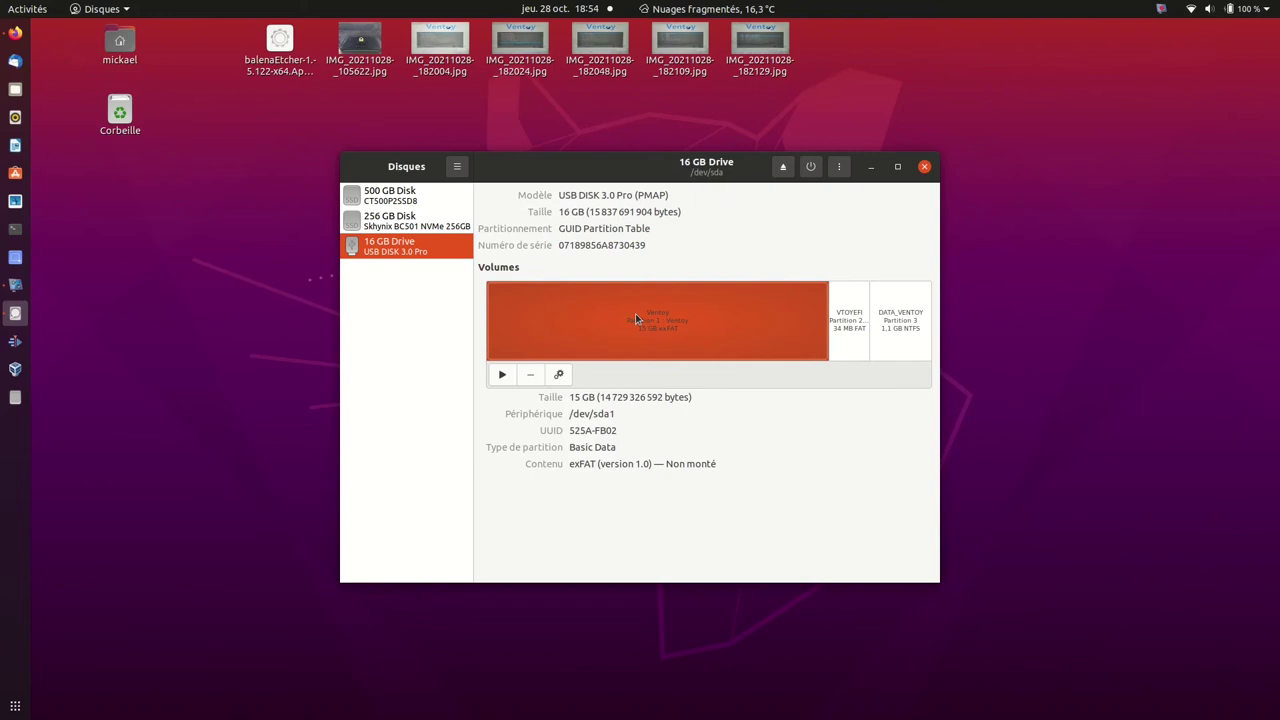
click(502, 374)
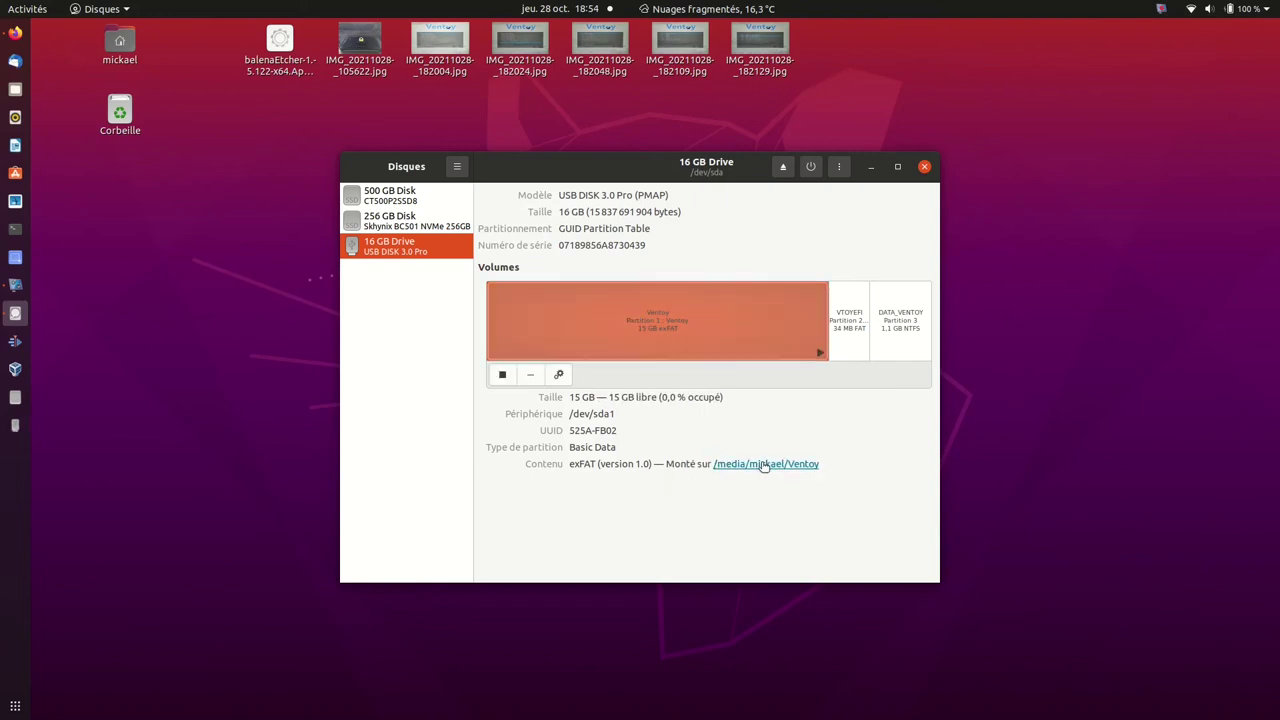
click(760, 465)
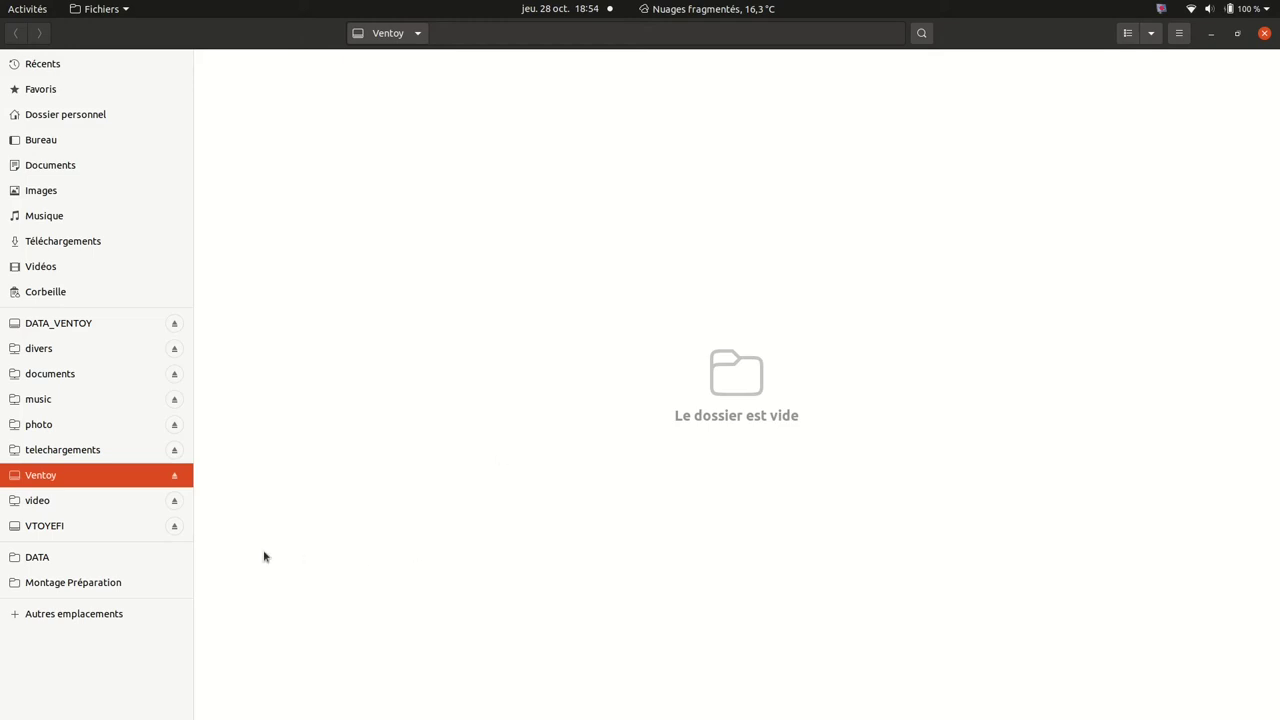
click(61, 527)
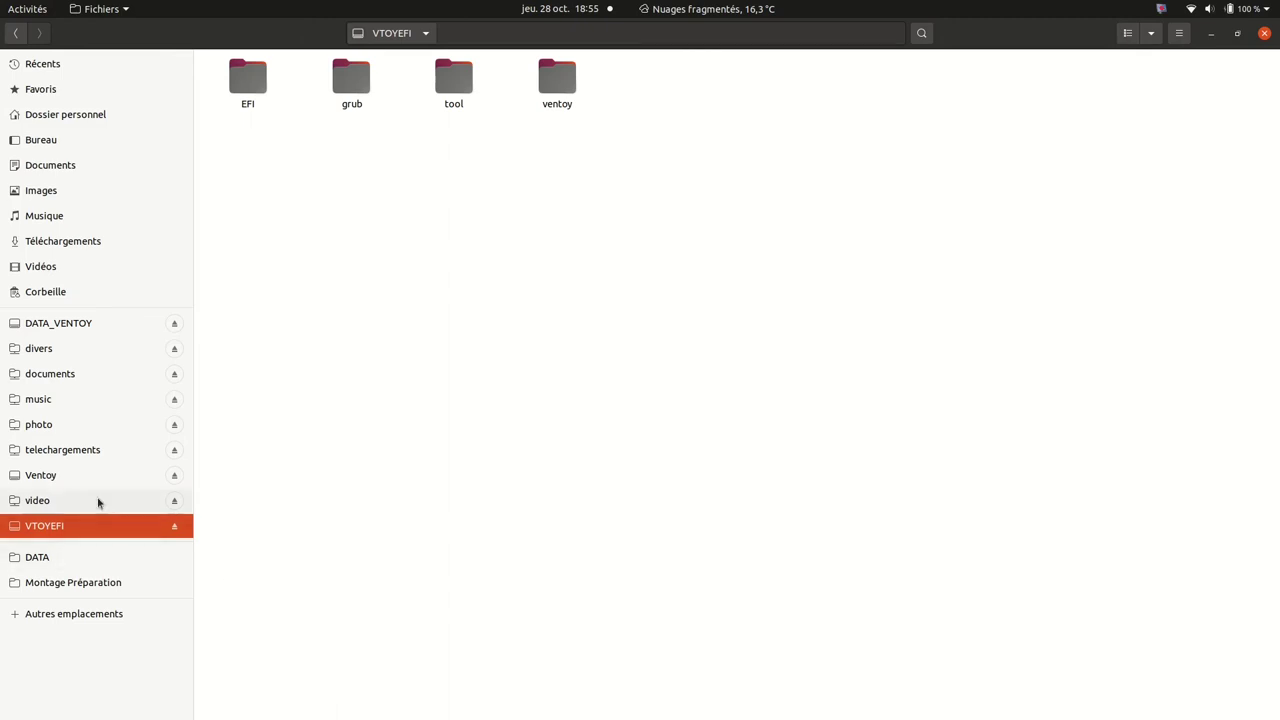
click(68, 478)
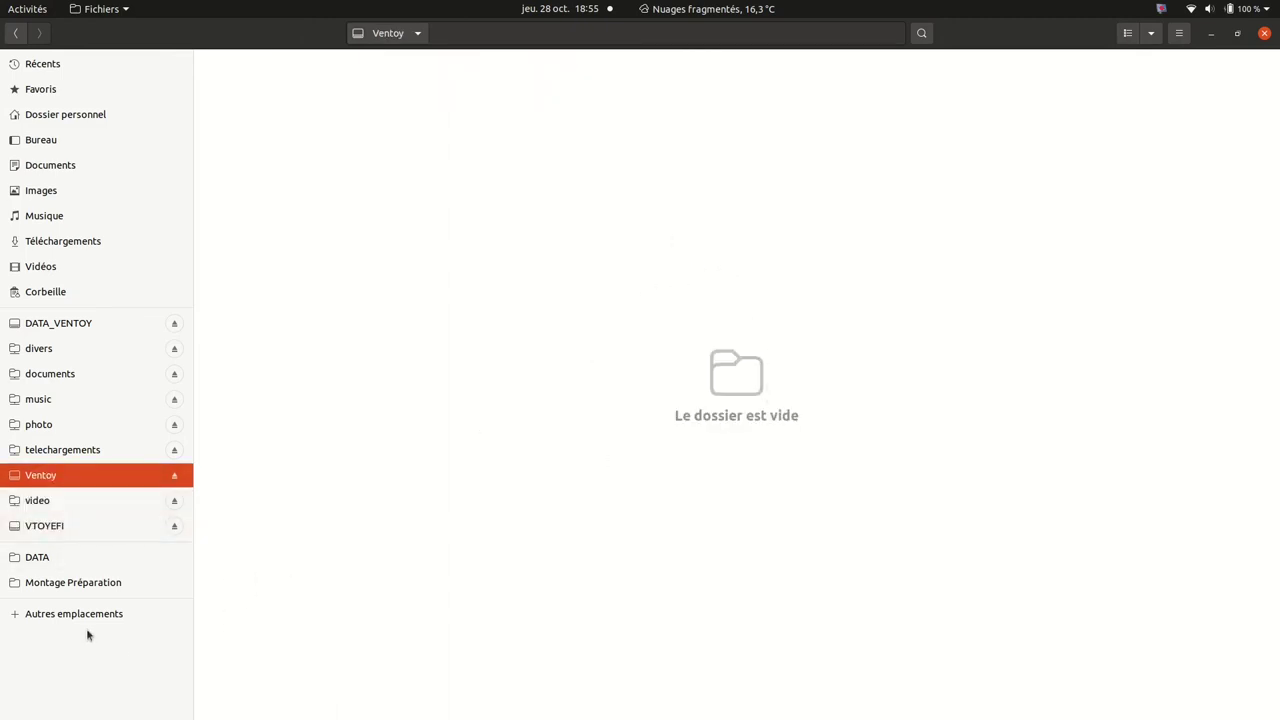
Copy debian-facile-11.1_amd64.iso from the ISO folder on DATA to the Ventoy partition, with DATA opened in a second tab.
middle_click(44, 558)
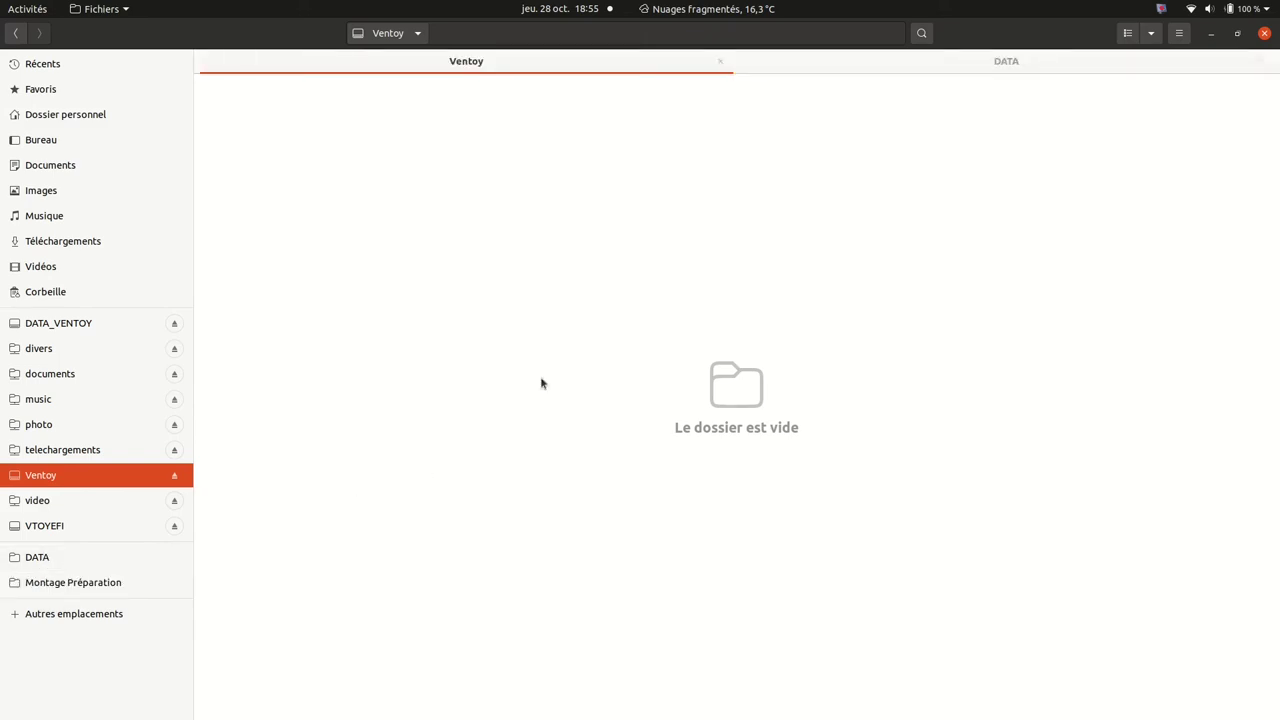
click(940, 65)
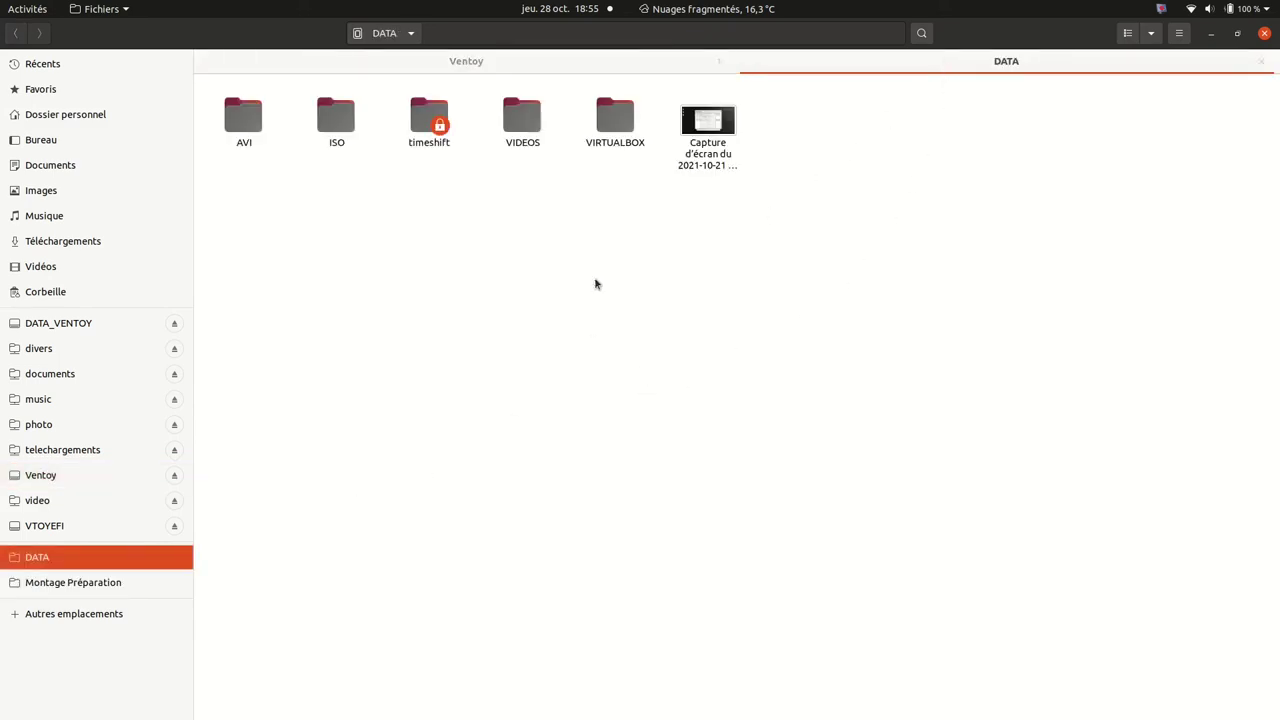
double_click(334, 118)
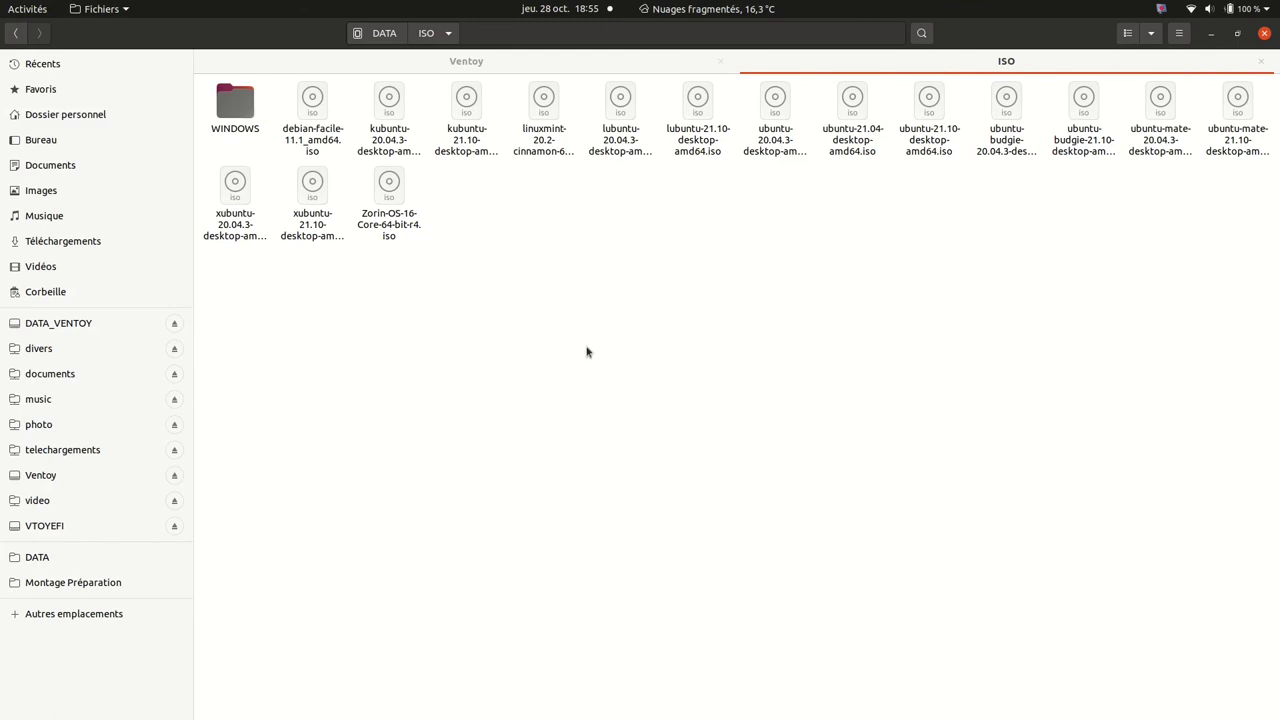
right_click(312, 110)
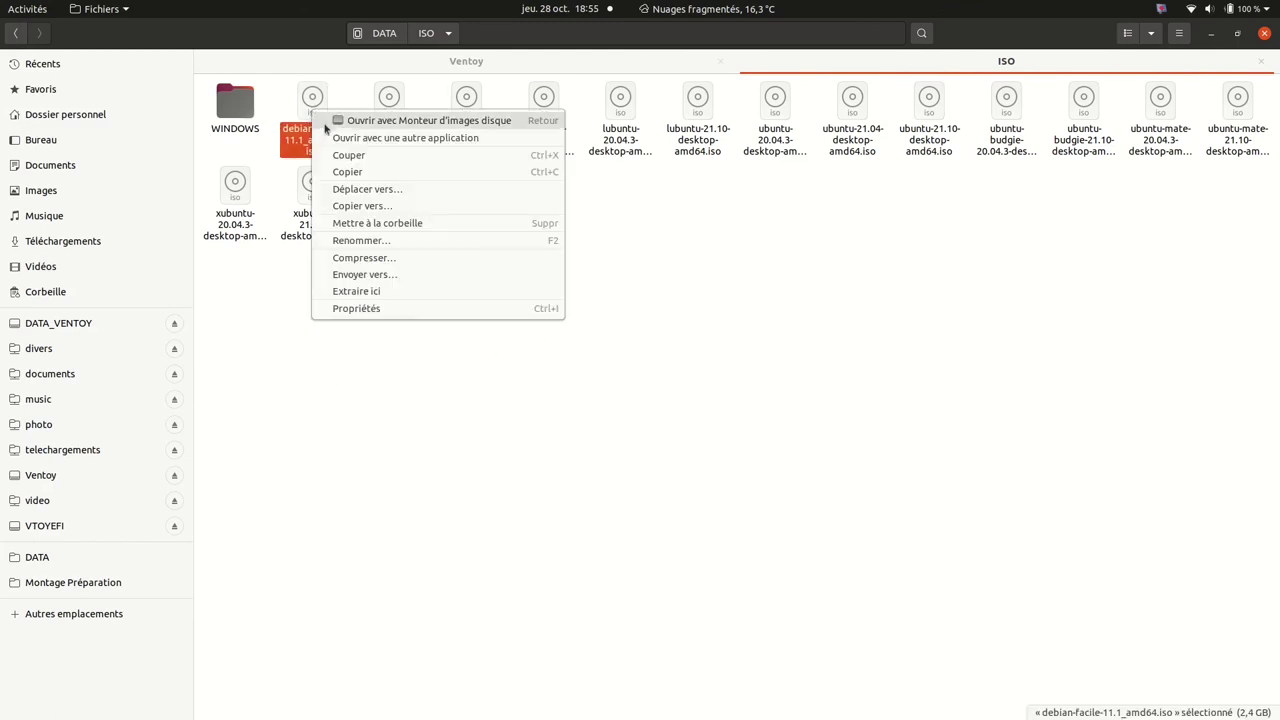
click(346, 172)
click(409, 63)
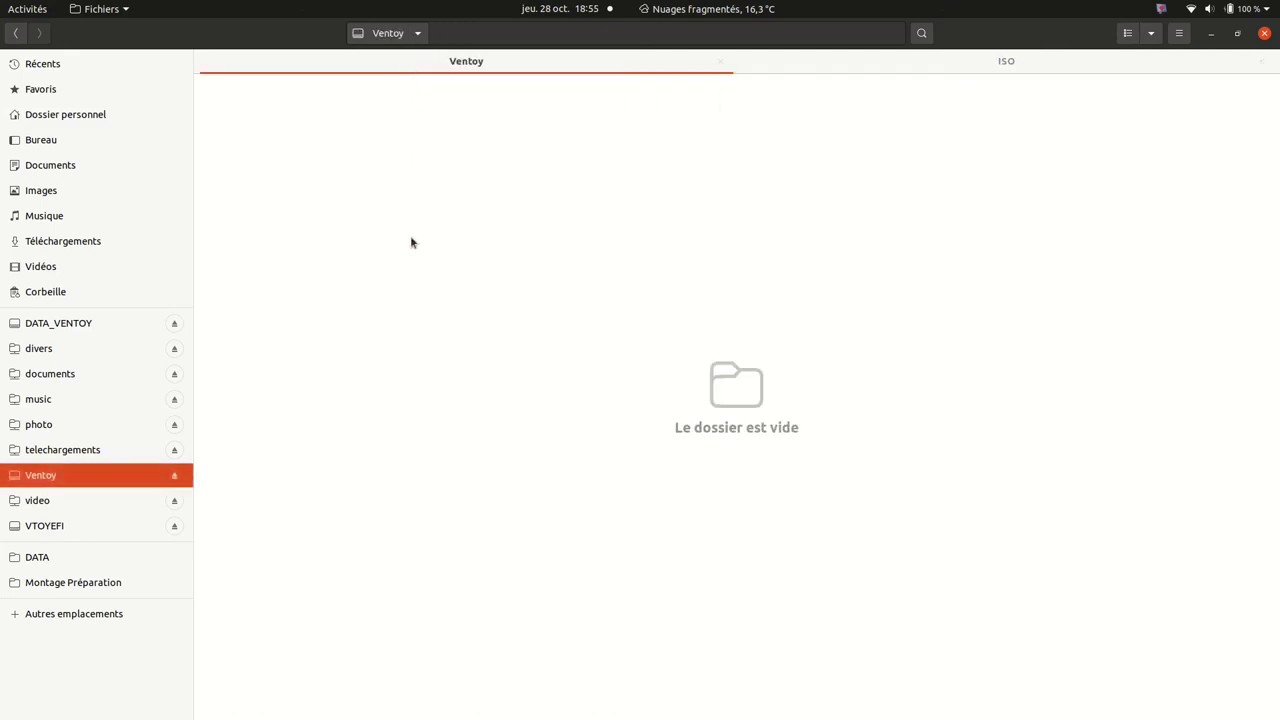
right_click(420, 241)
click(455, 286)
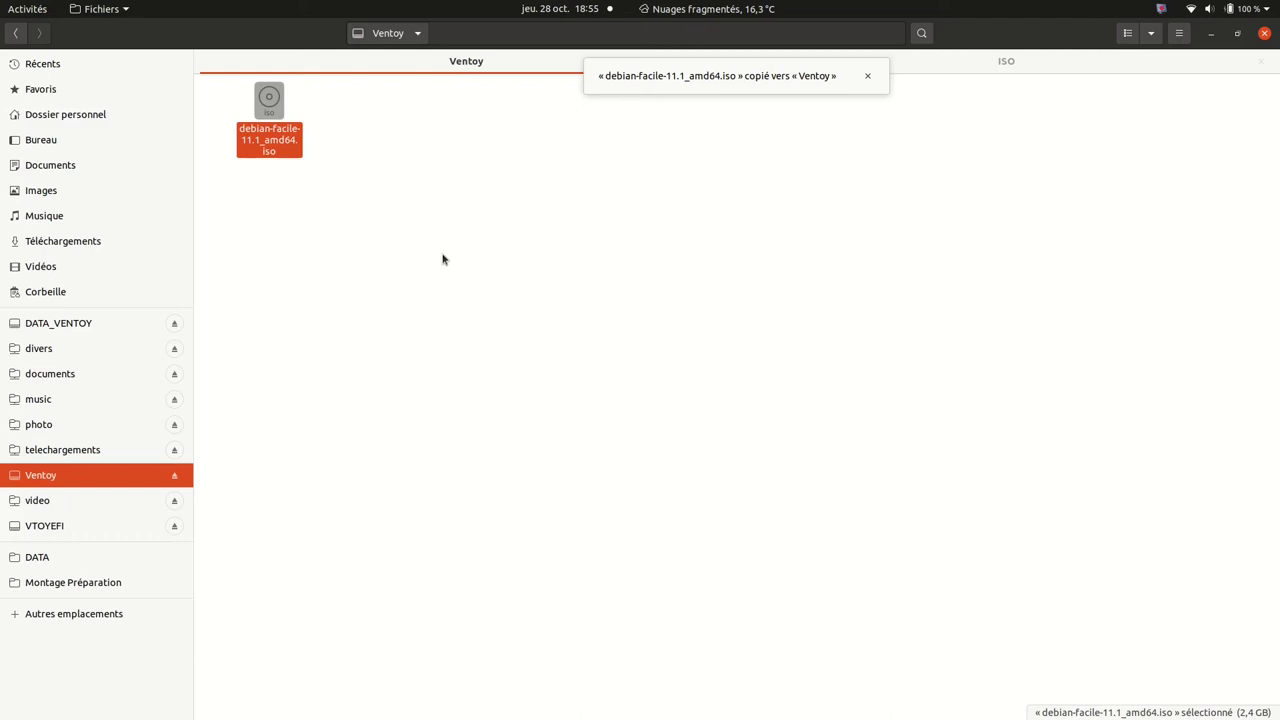
Create a folder named WINDOWS on the Ventoy partition, like the one in the ISO folder.
click(923, 62)
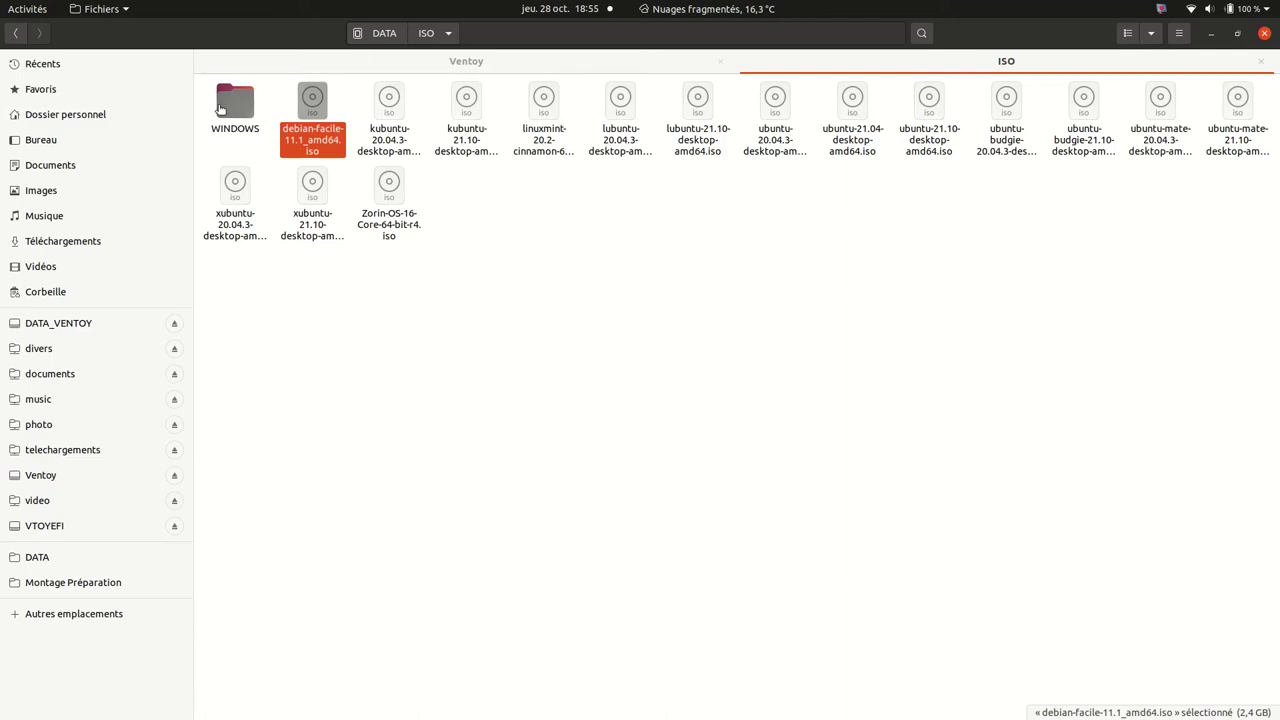
click(514, 63)
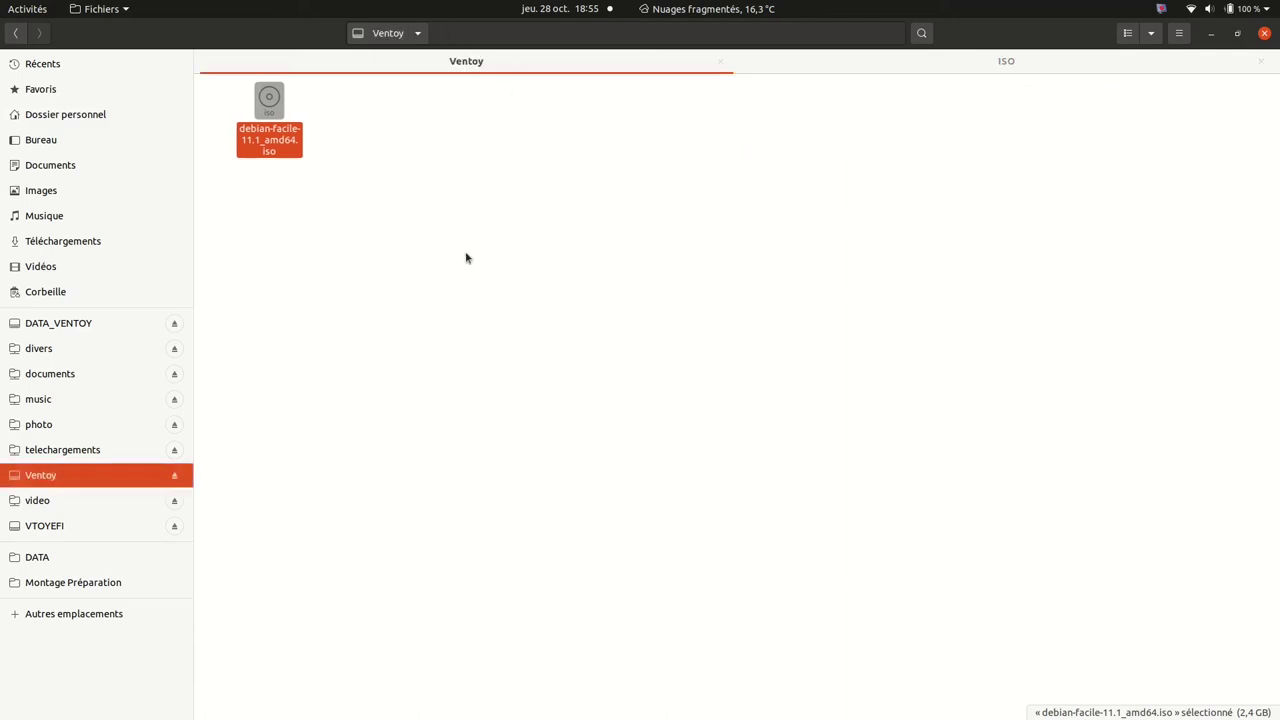
click(465, 258)
right_click(465, 258)
click(503, 264)
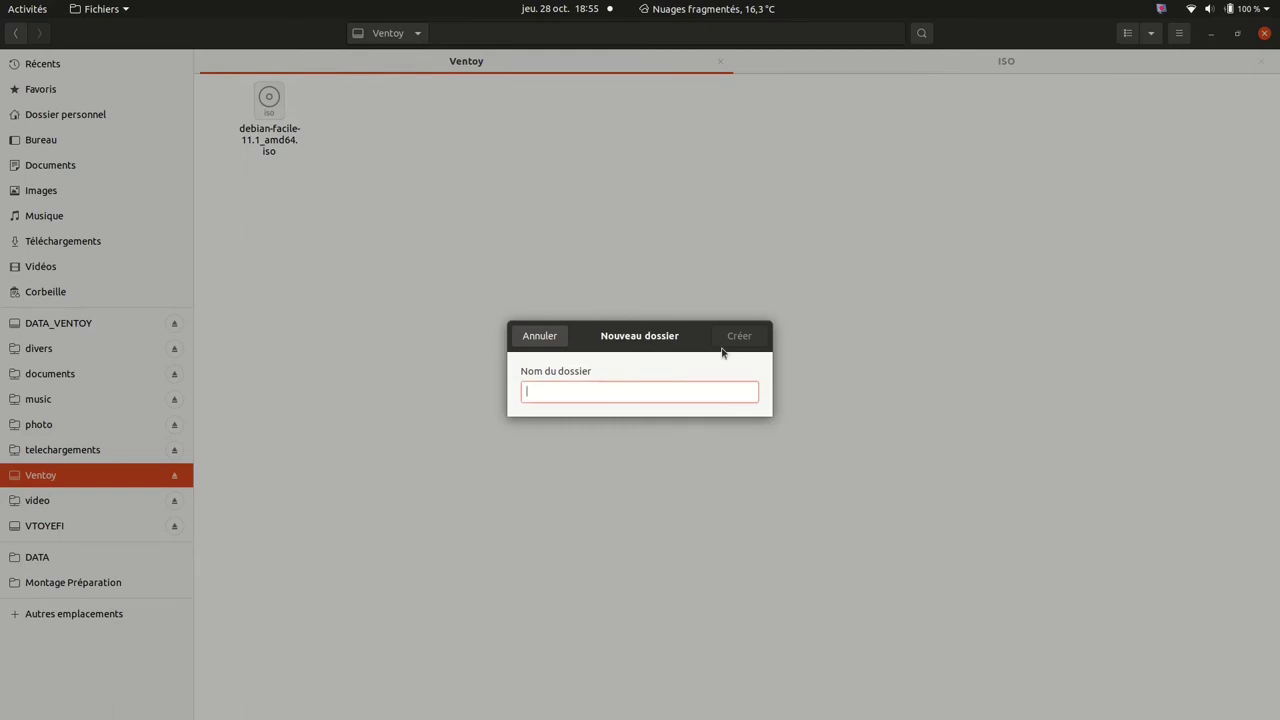
text(WINDOWS)
key(Return)
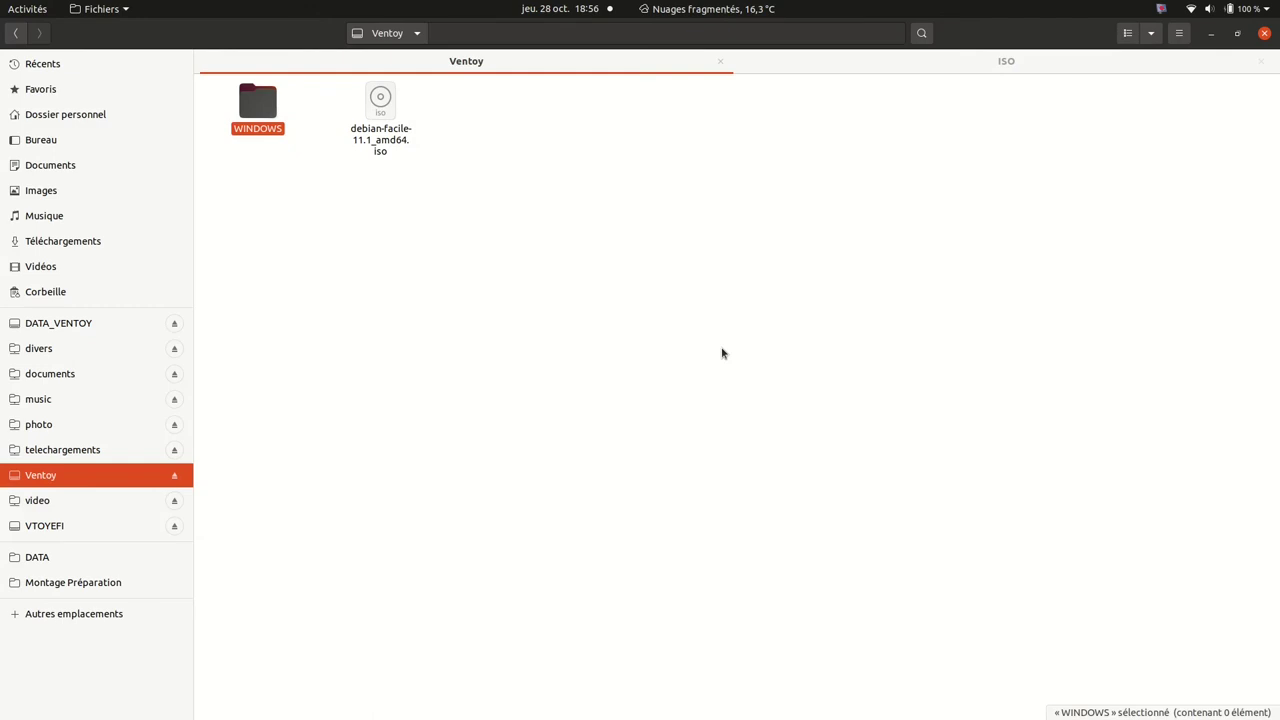
click(566, 338)
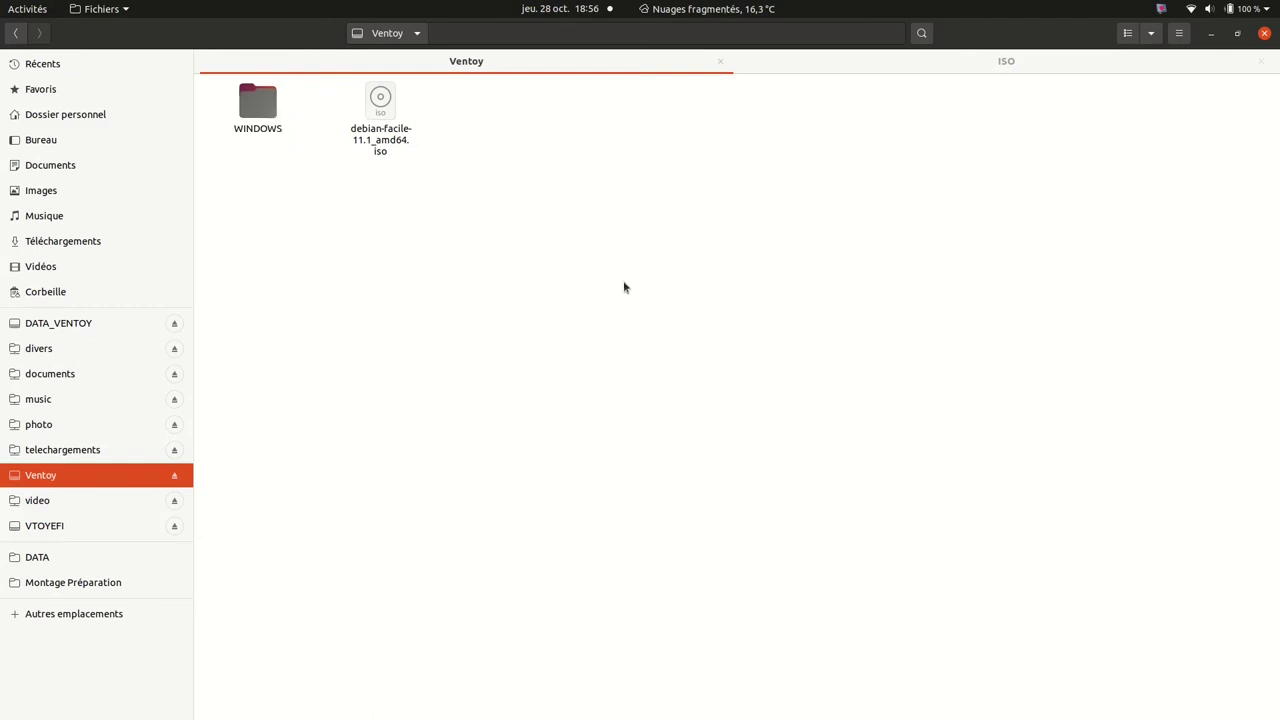
Look through the source ISO folder, the new WINDOWS folder on Ventoy and the DATA_VENTOY partition.
click(916, 66)
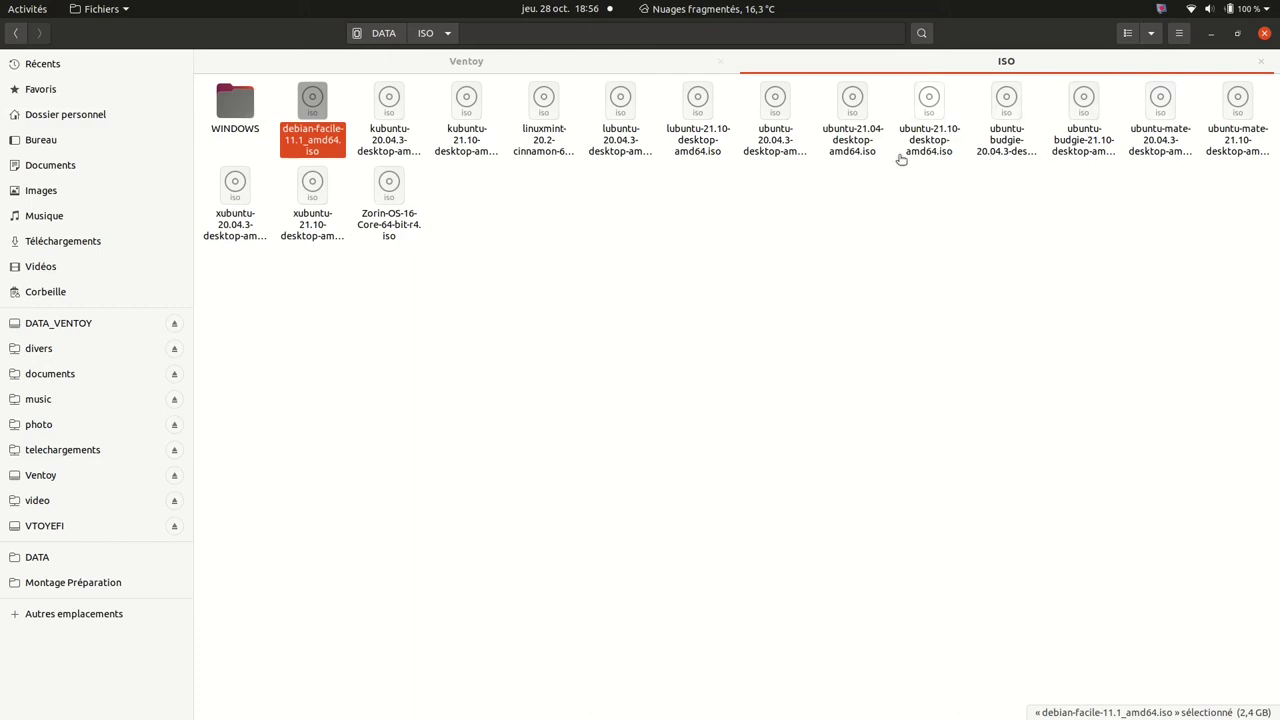
click(507, 64)
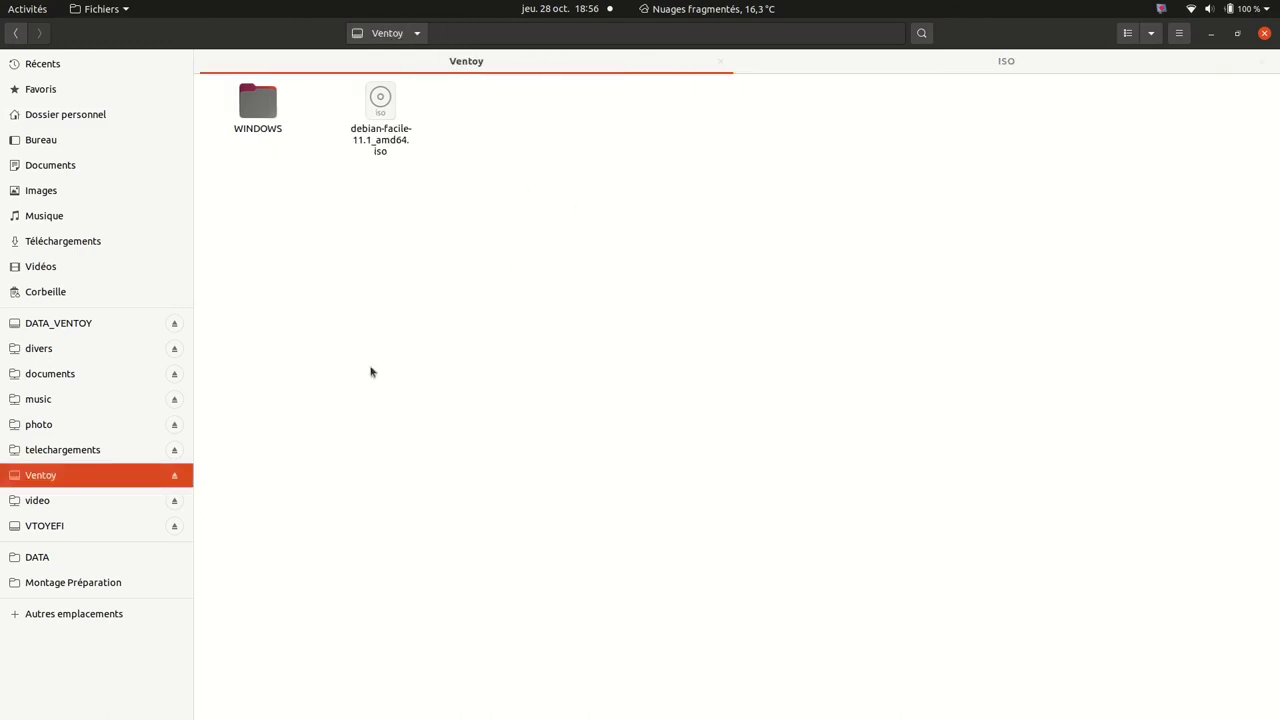
click(257, 108)
double_click(257, 108)
click(68, 325)
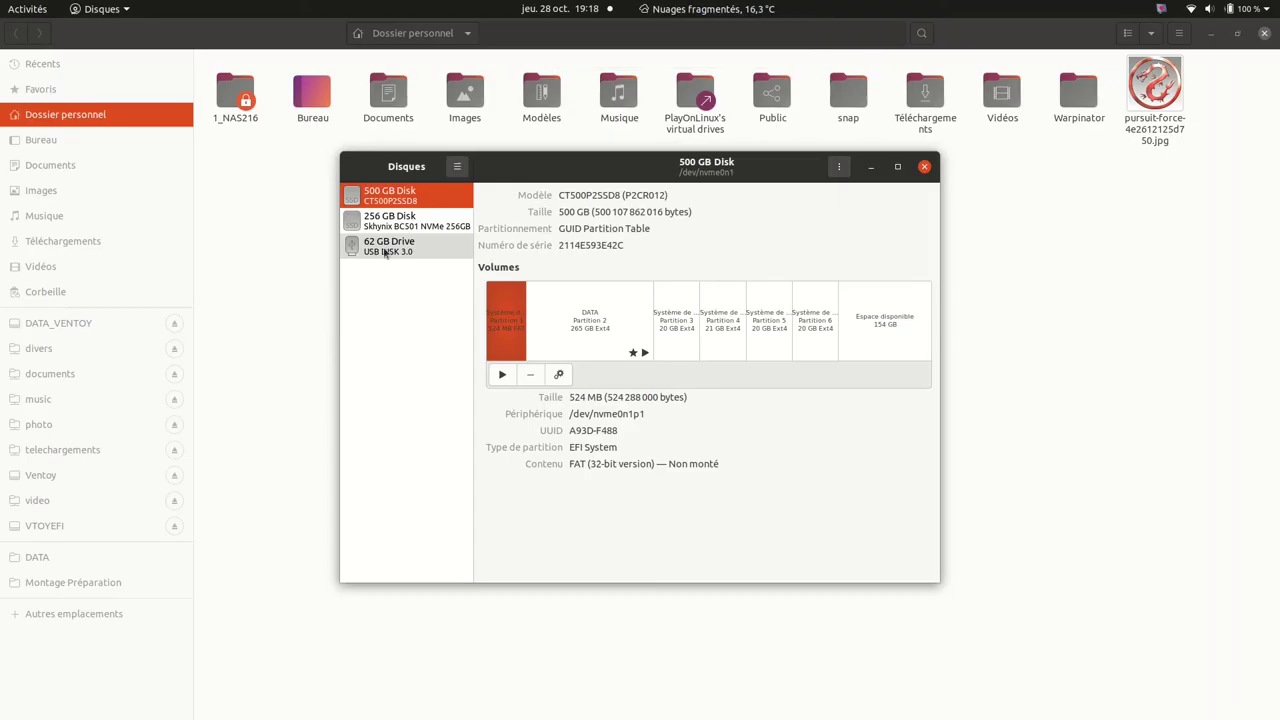
Examine the Ventoy and DATA_VENTOY partitions of the 62 GB USB drive in Disks, close it, and view VTOYEFI in the file manager.
click(373, 252)
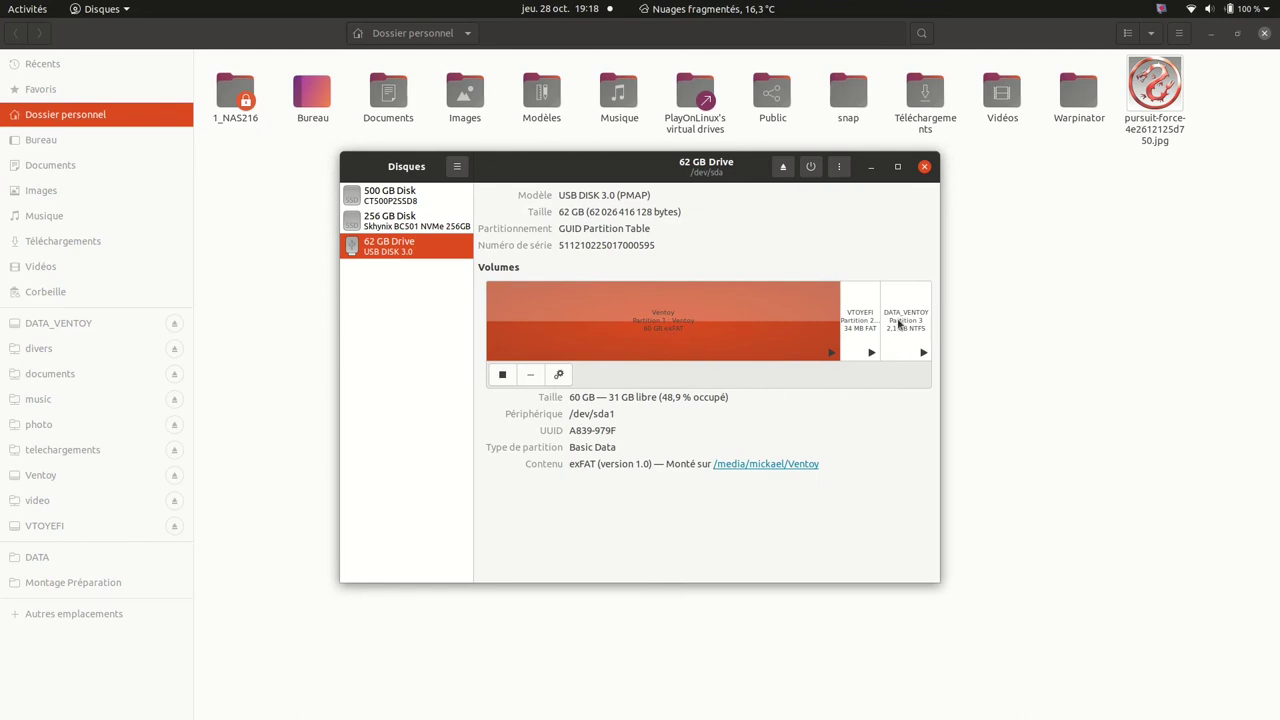
click(899, 323)
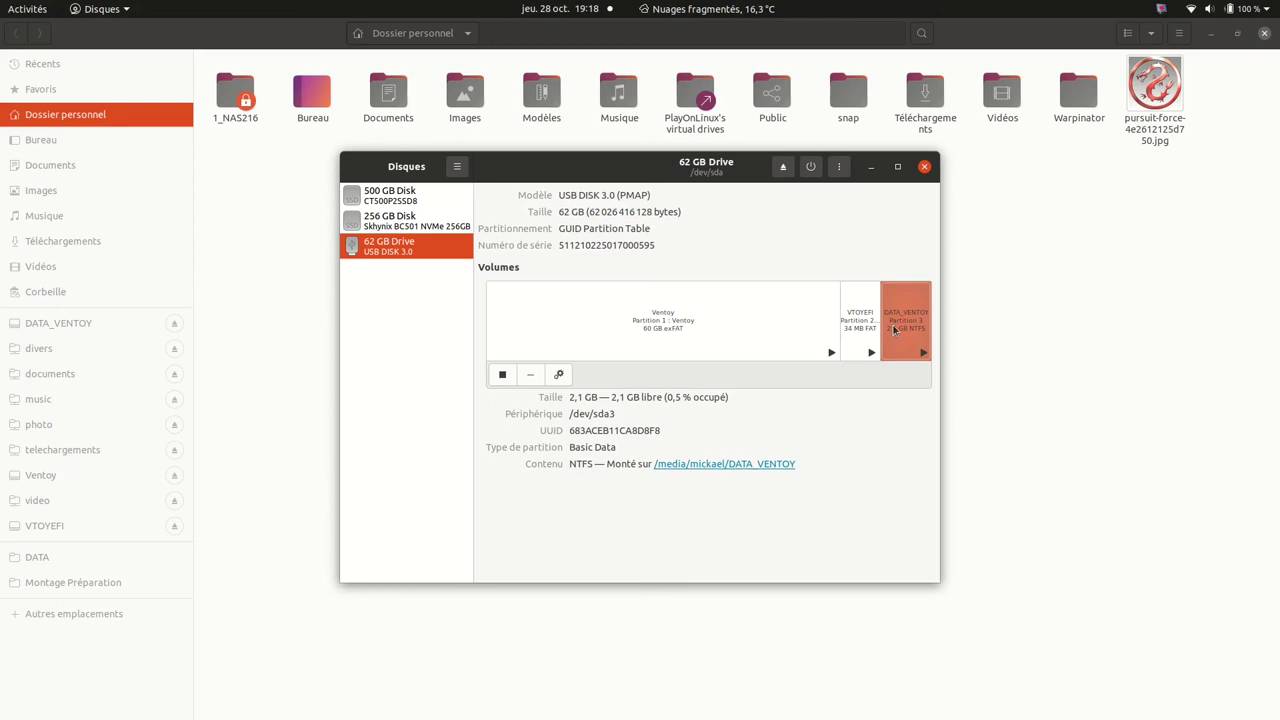
click(614, 319)
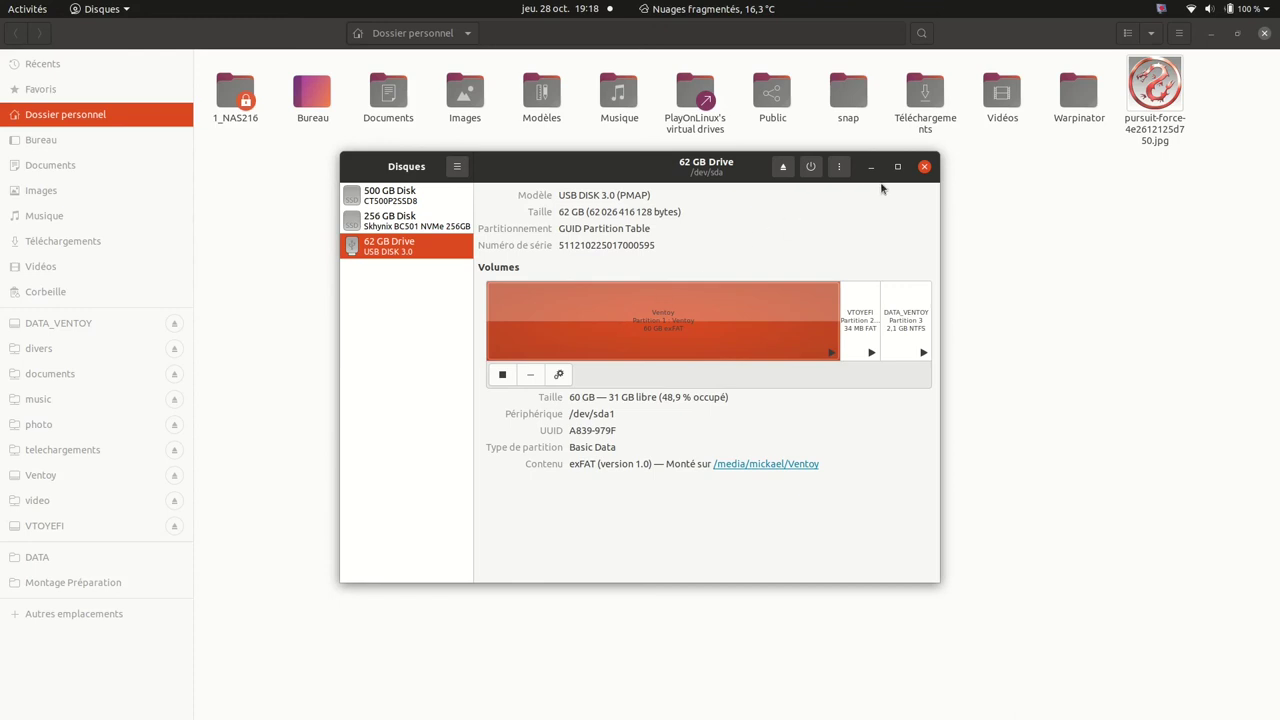
click(925, 167)
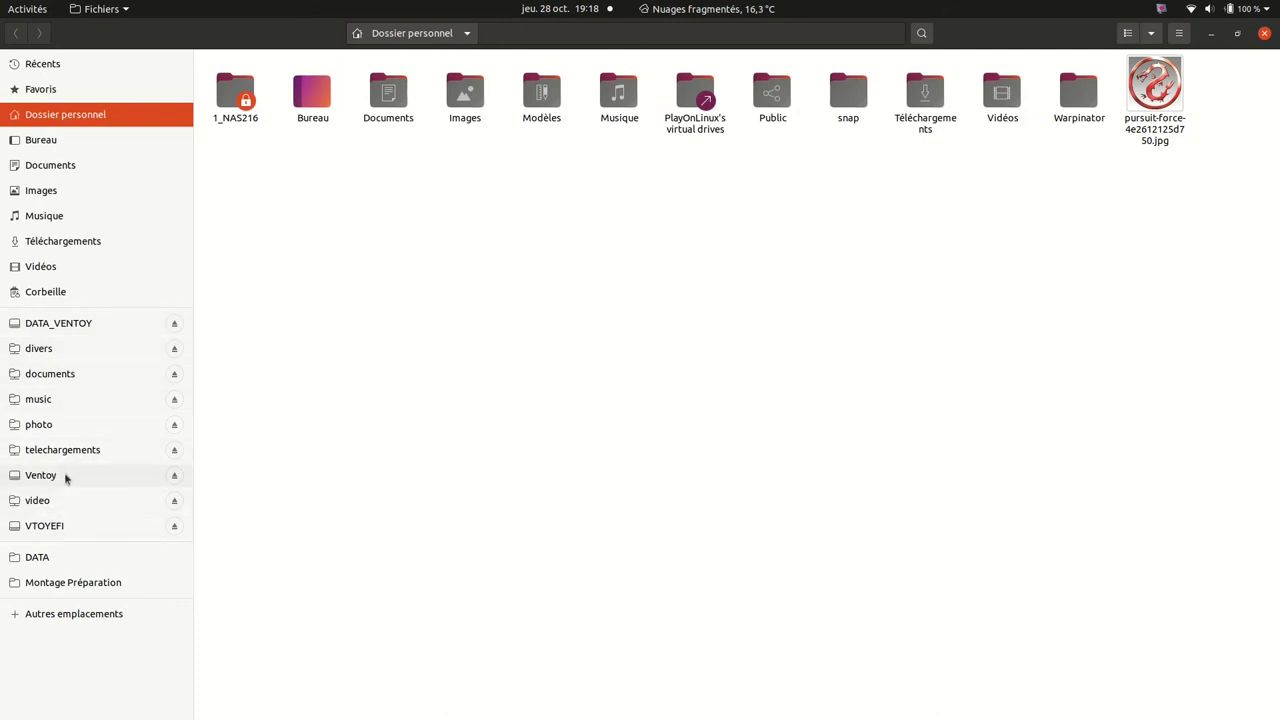
click(58, 529)
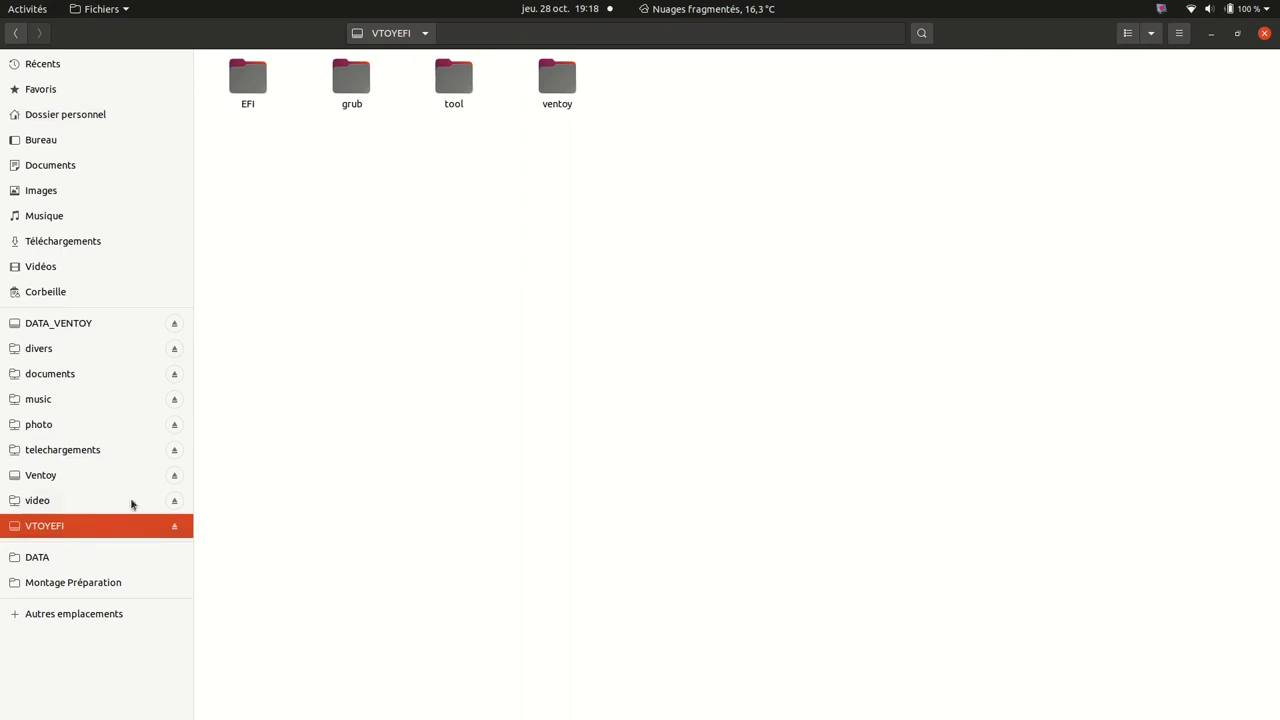
Look through the DEBIAN, UBUNTU and WINDOWS folders and the two loose ISO files on the Ventoy partition, and close the file manager.
click(60, 475)
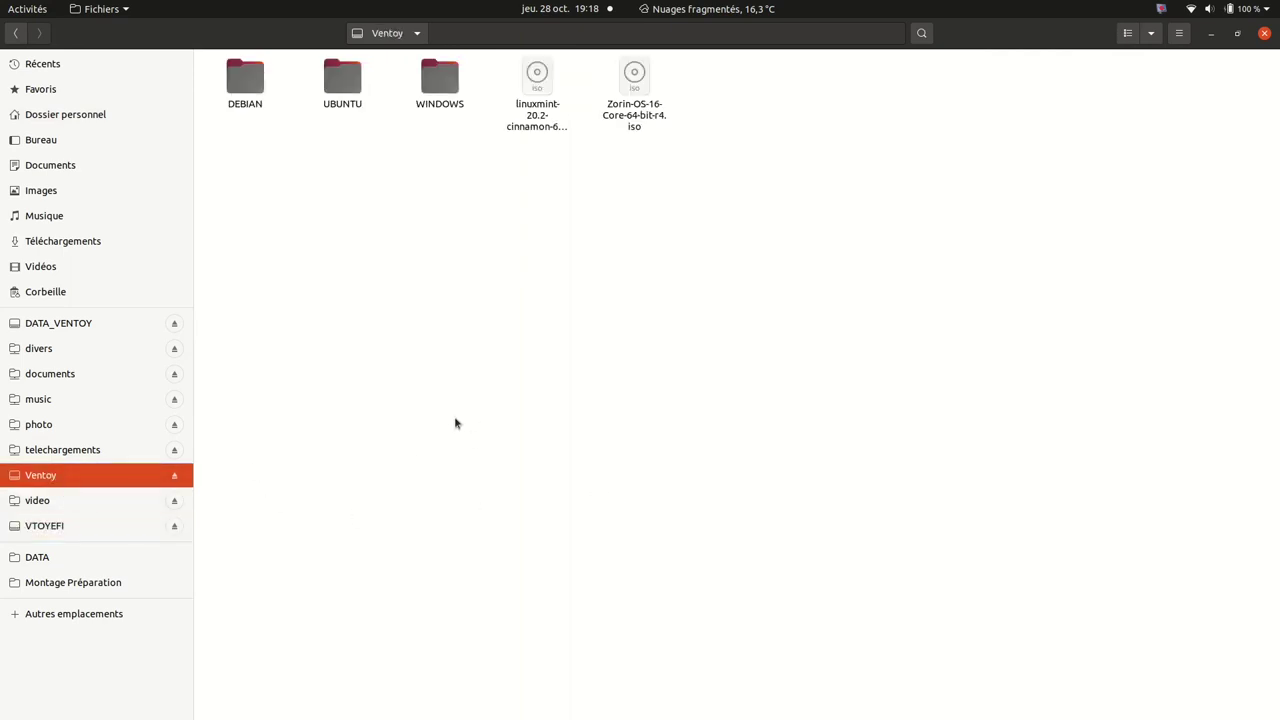
double_click(235, 82)
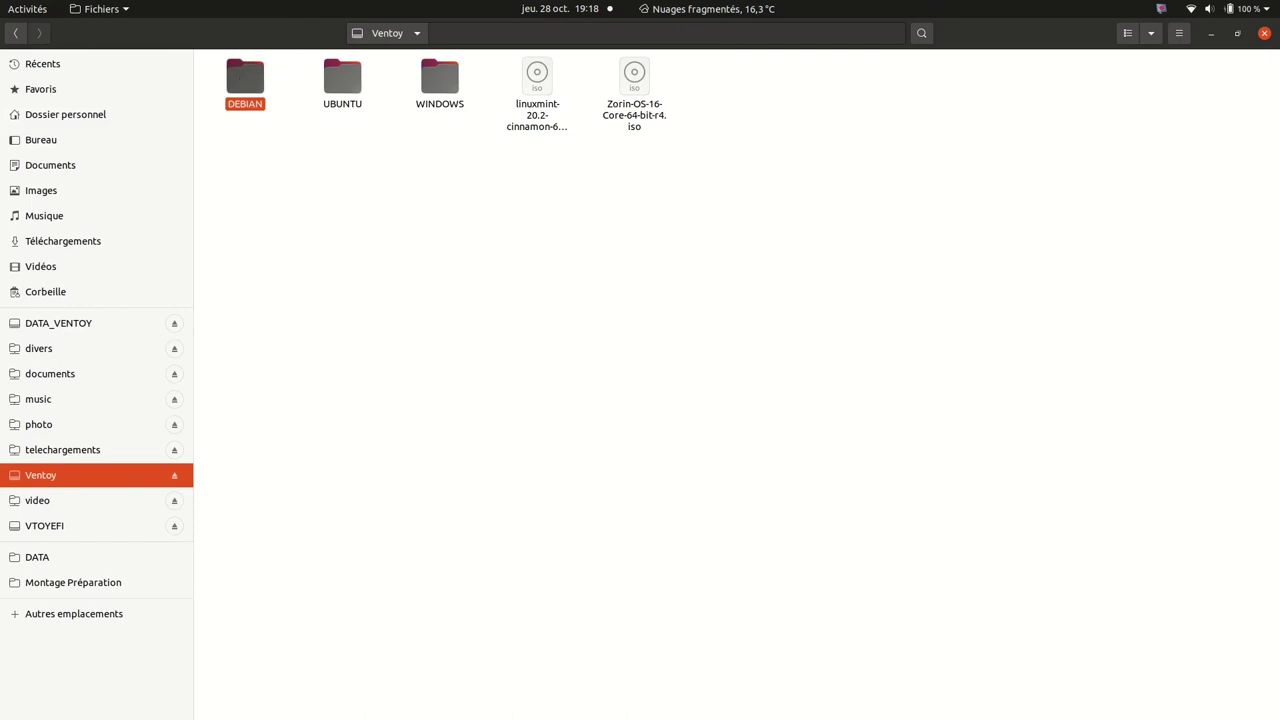
click(381, 38)
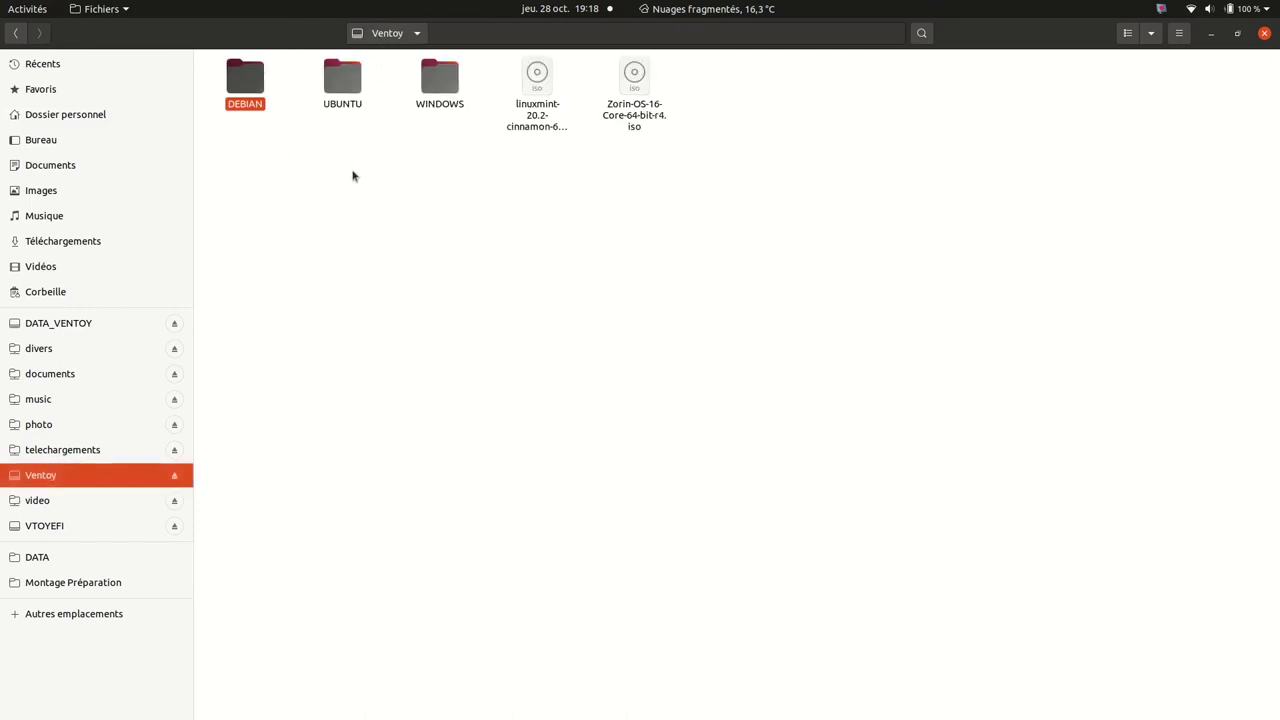
double_click(340, 84)
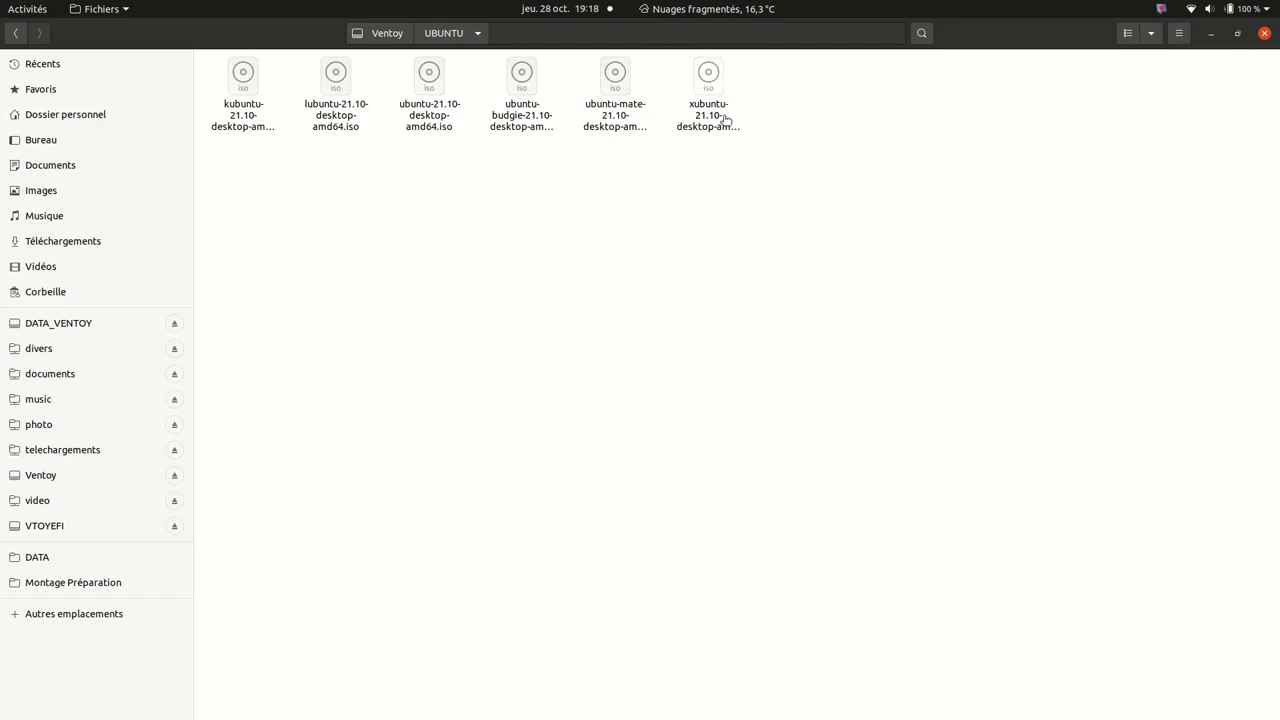
click(386, 37)
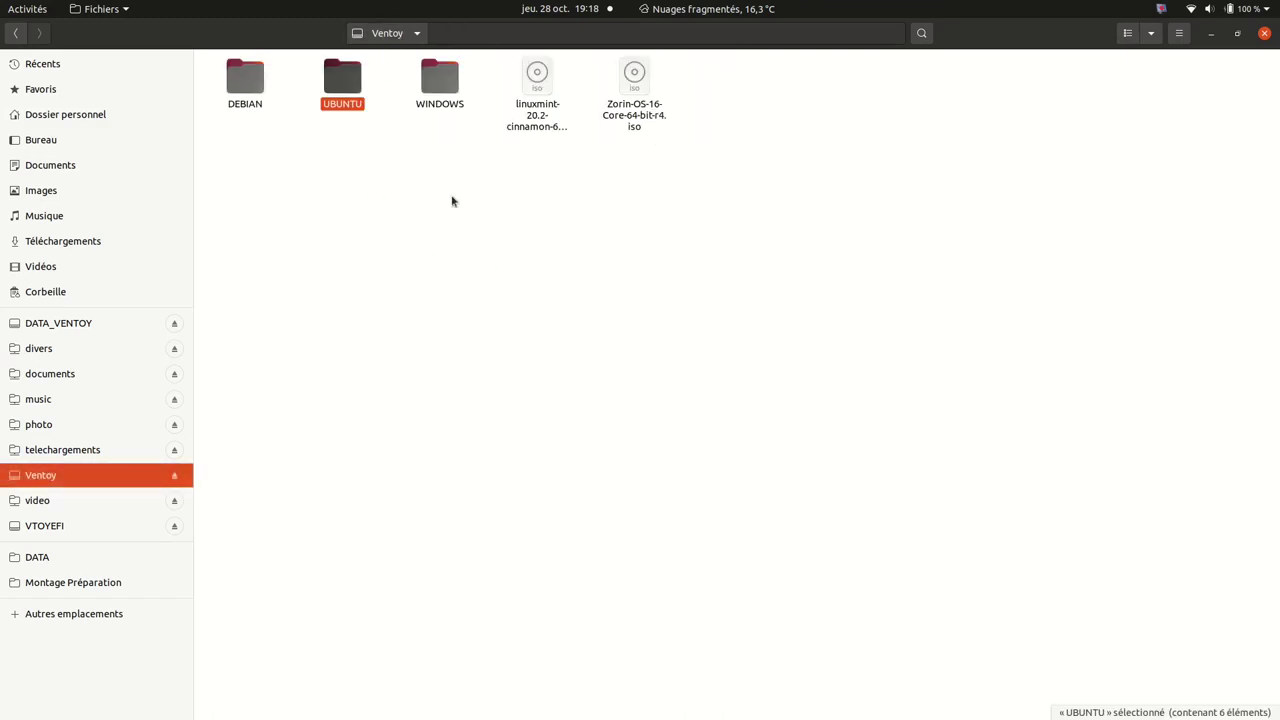
double_click(440, 78)
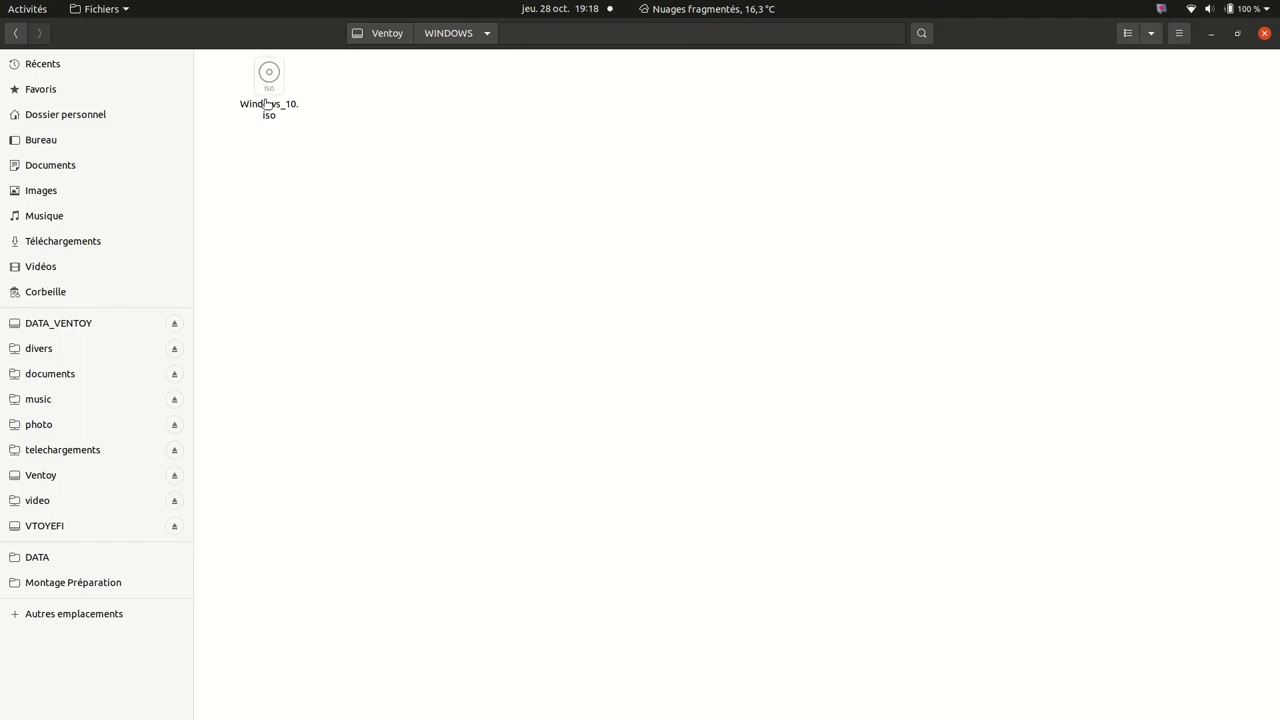
click(384, 36)
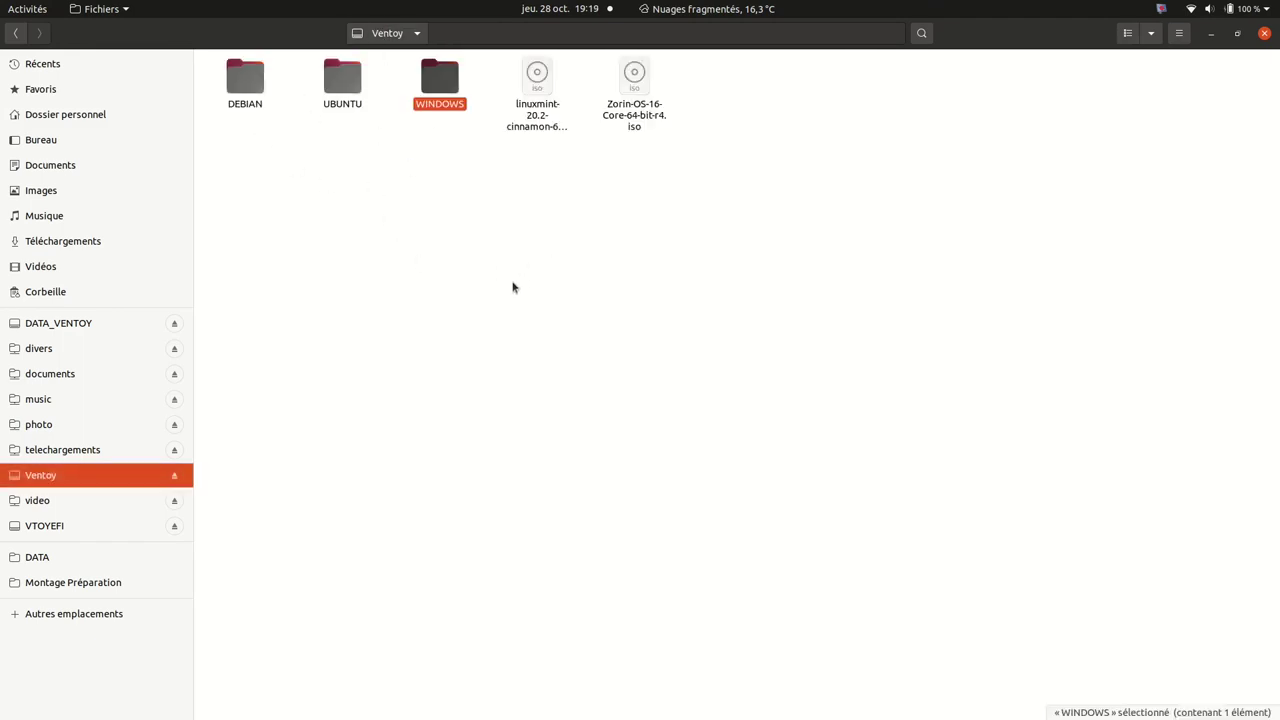
drag(680, 145, 506, 86)
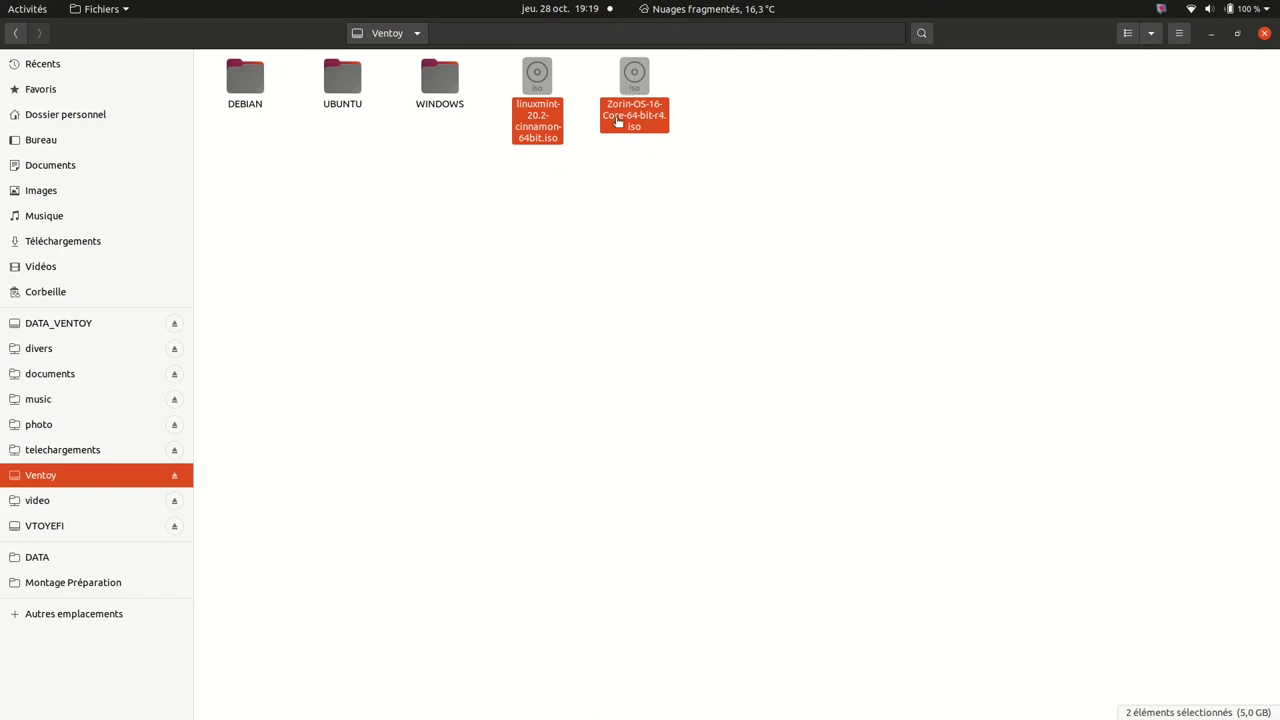
click(1264, 33)
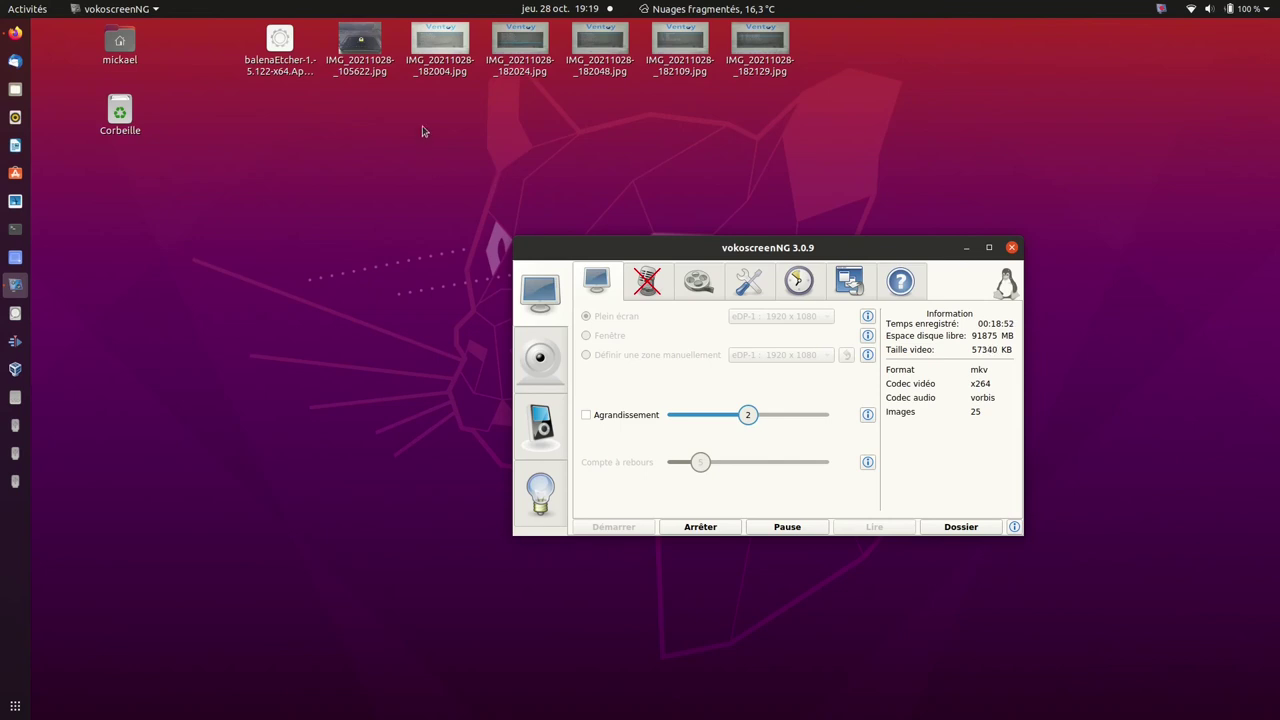
View the Ventoy boot menu photos on the desktop in the image viewer, from IMG_20211028_182004.jpg through IMG_20211028_182048.jpg.
click(427, 78)
double_click(427, 77)
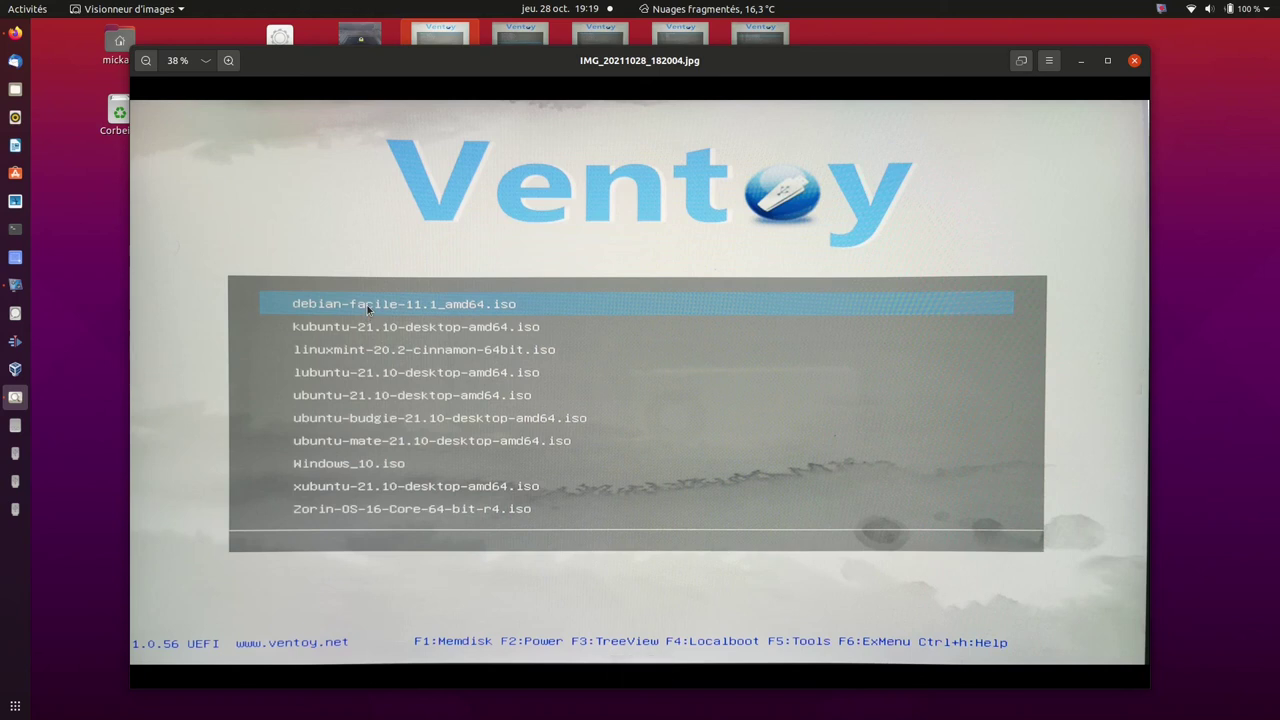
click(1127, 382)
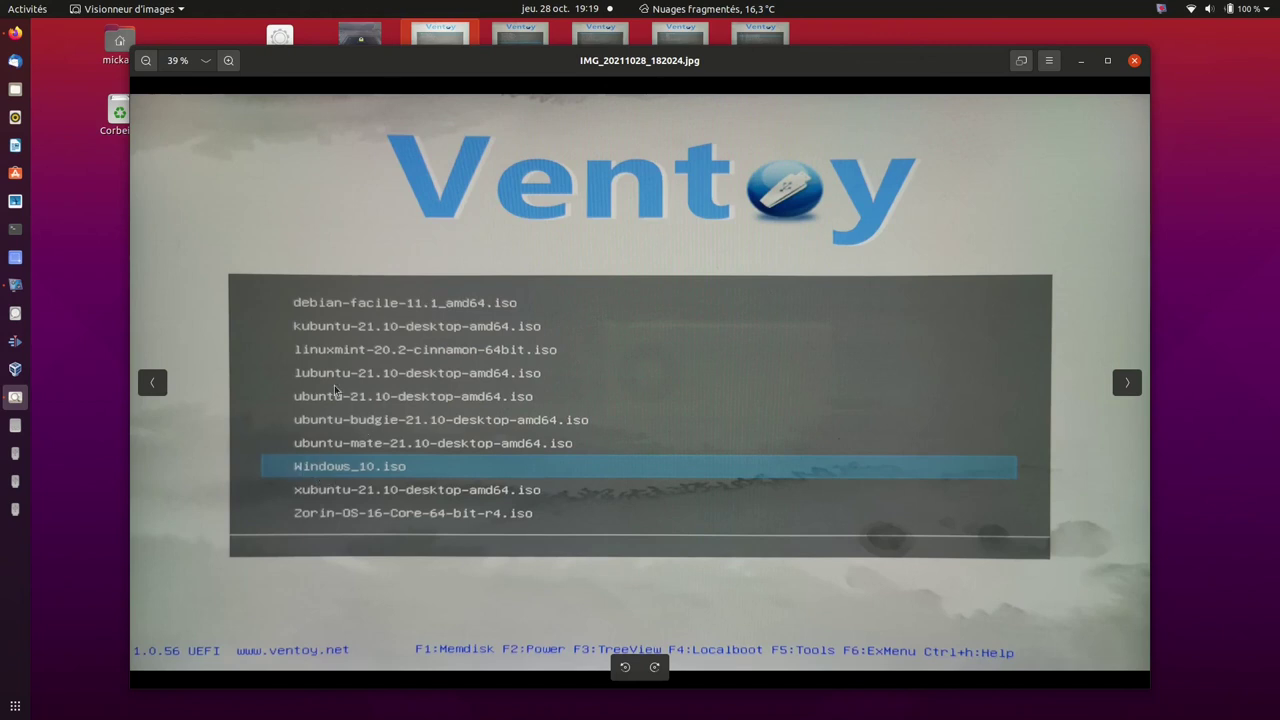
click(1125, 385)
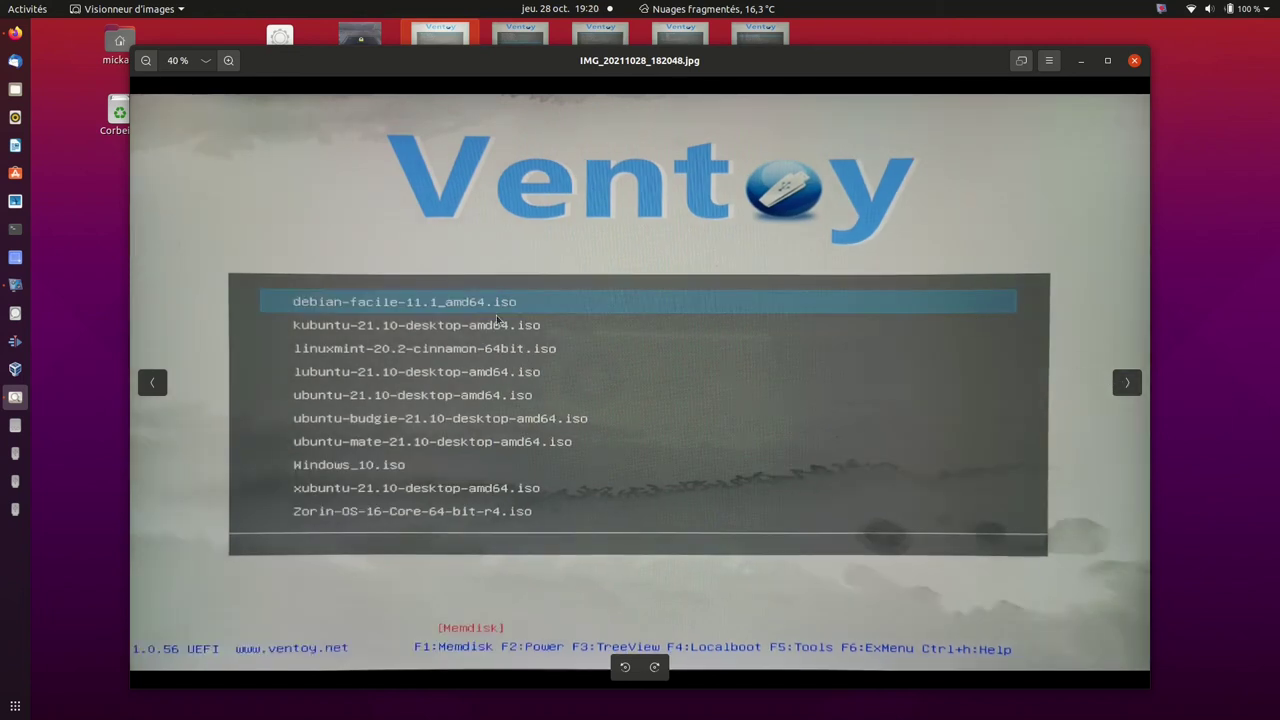